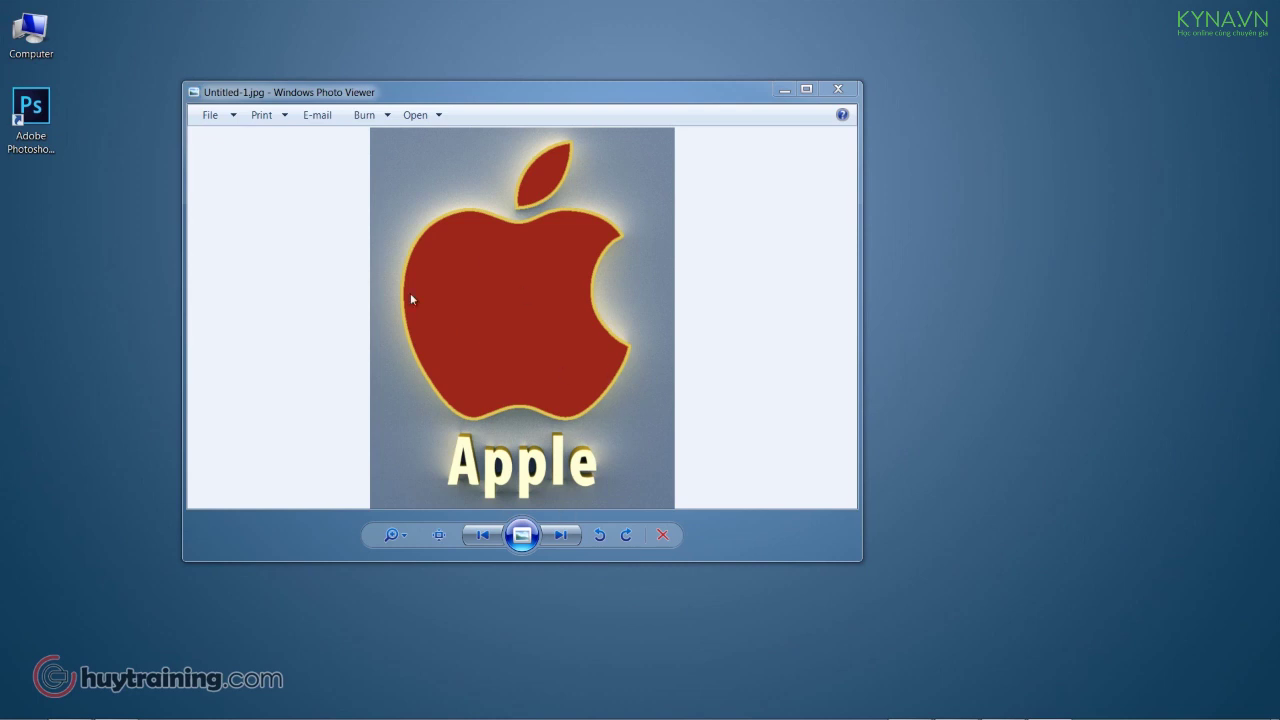
Preview the grey and red Apple reference images, then launch Photoshop with its settings file deleted.
left_click(561, 536)
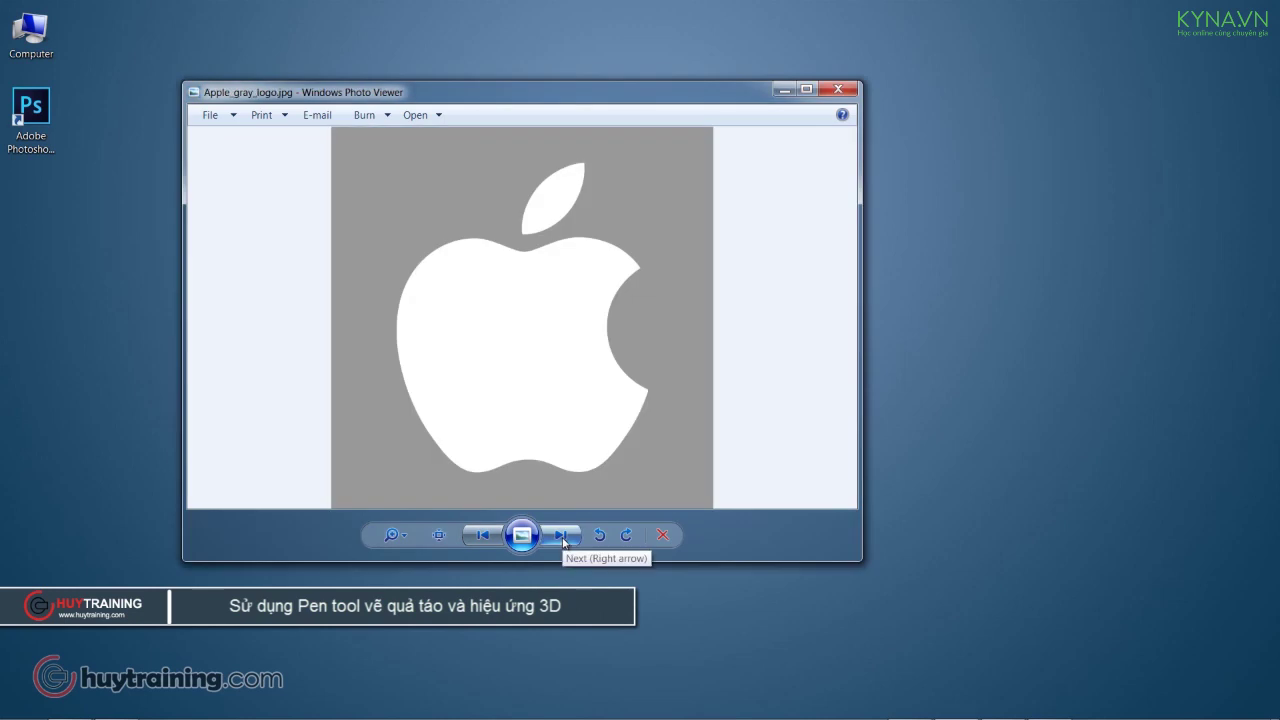
left_click(480, 536)
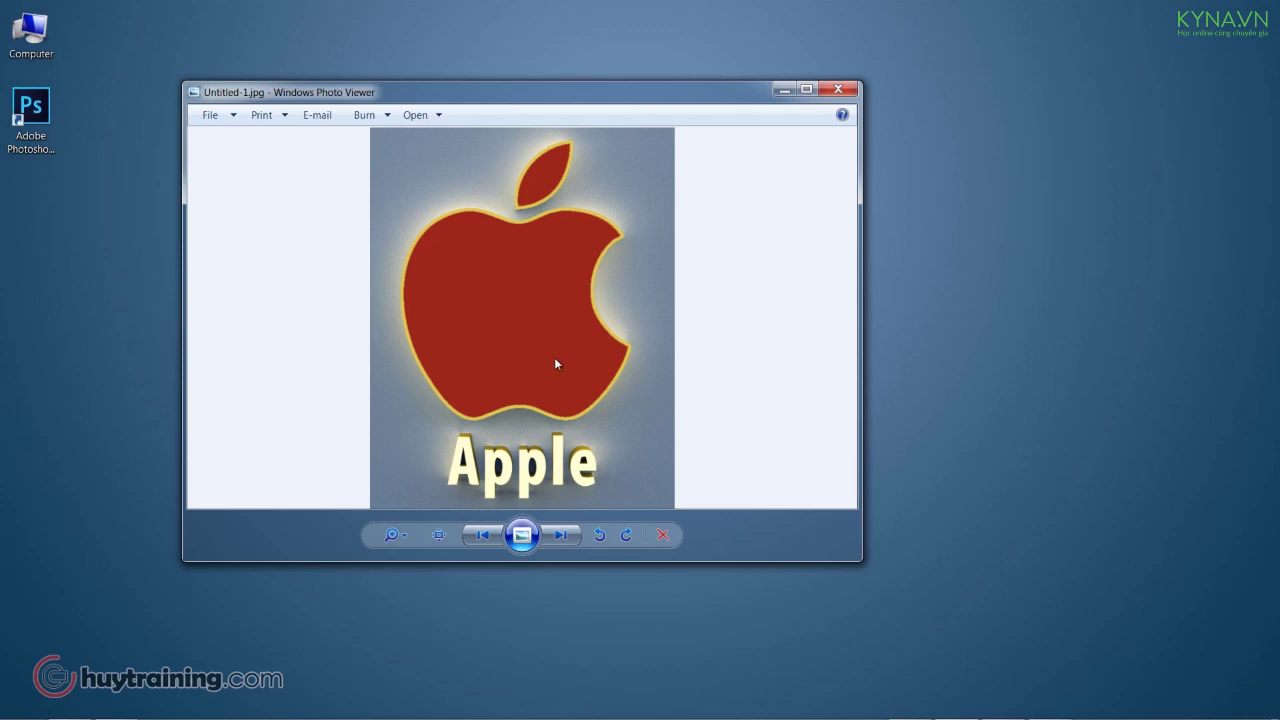
left_click_drag(512, 88, 548, 83)
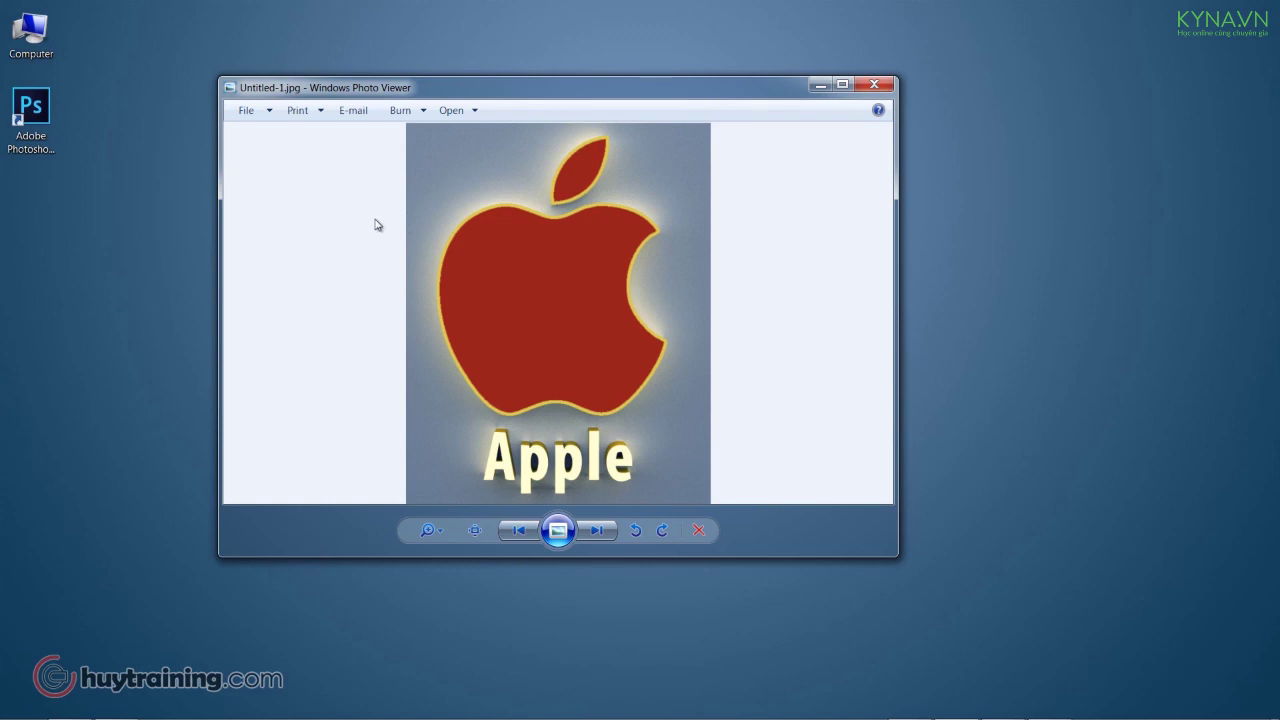
left_click(33, 118)
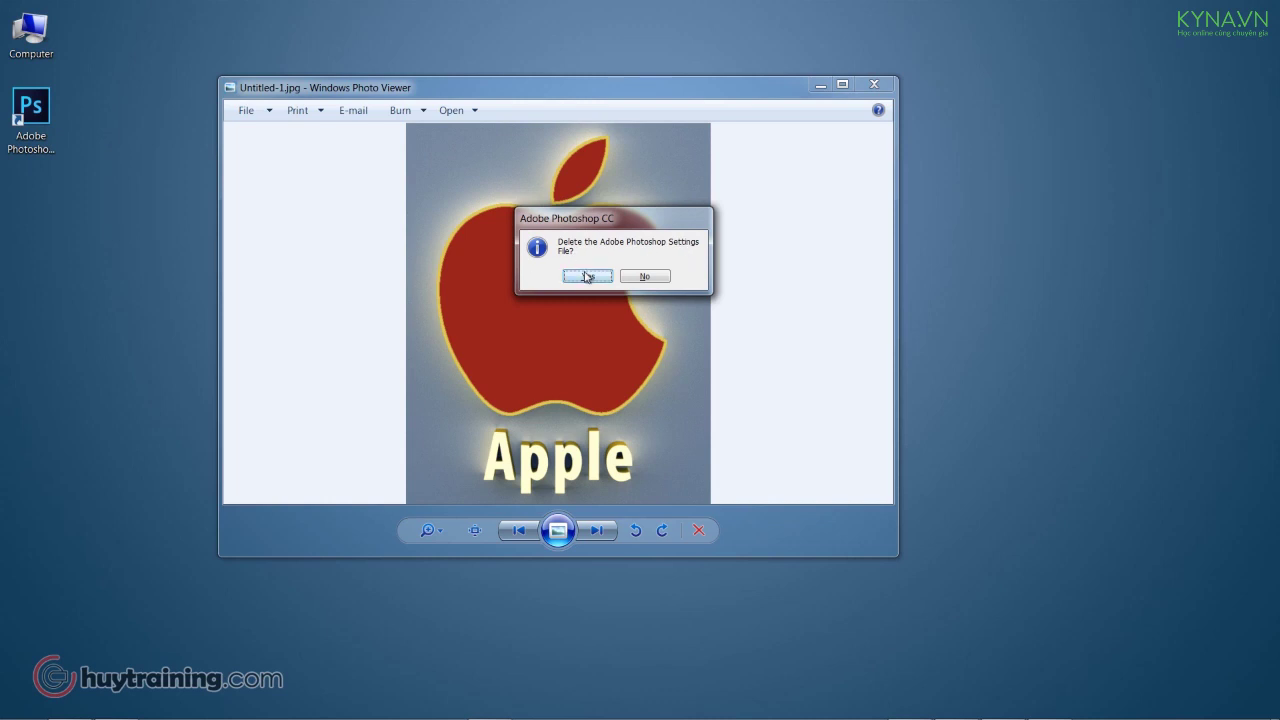
left_click(587, 278)
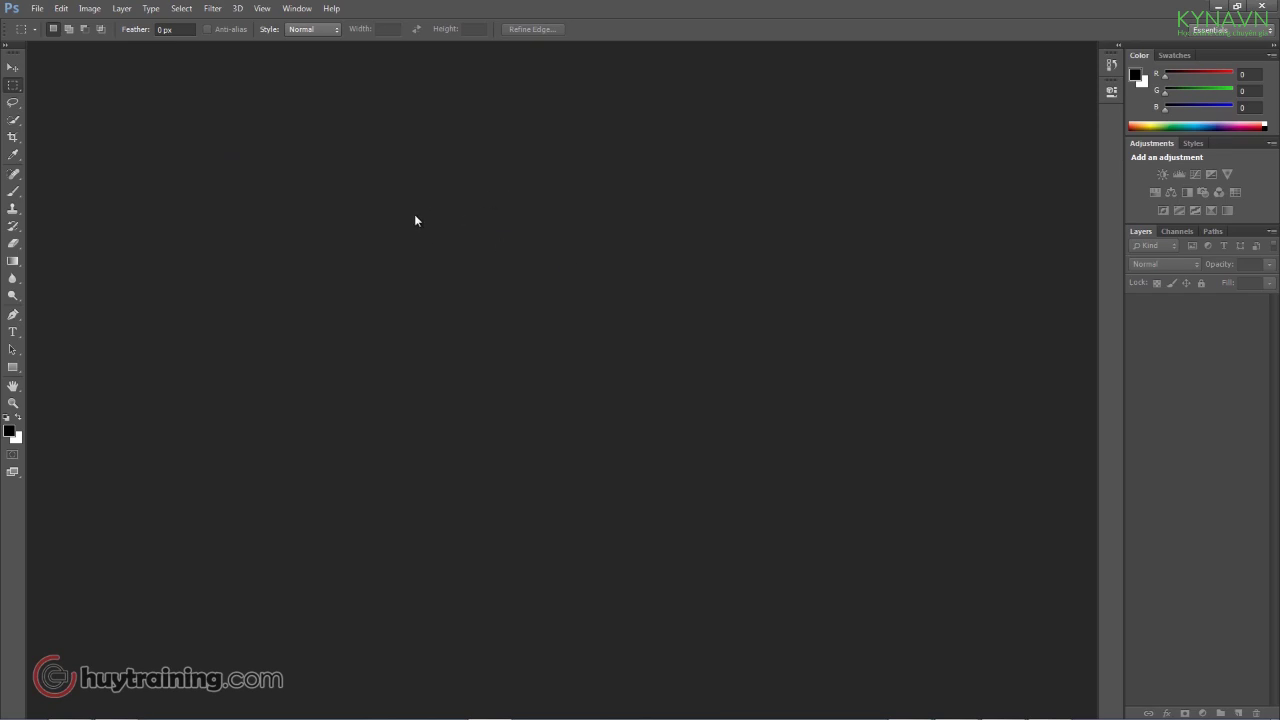
Open Apple_gray_logo.jpg and change its mode from Grayscale to RGB Color.
key("ctrl+o")
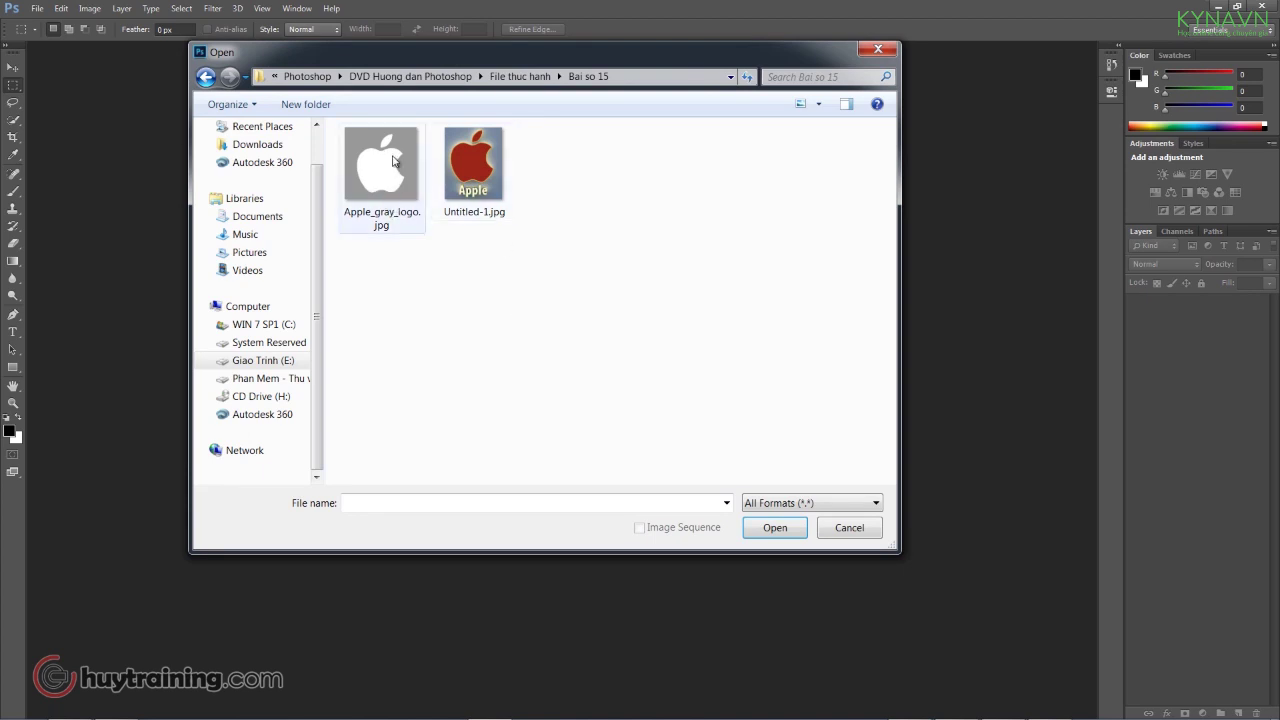
double_click(395, 168)
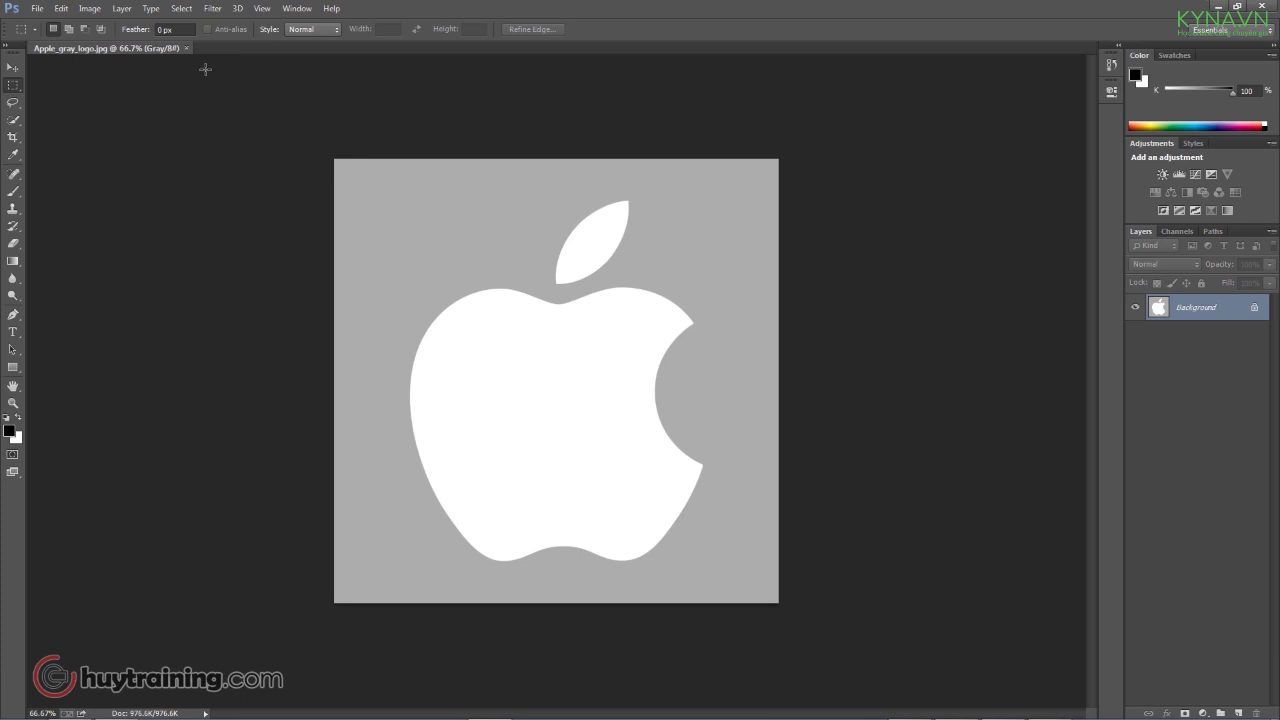
left_click(90, 9)
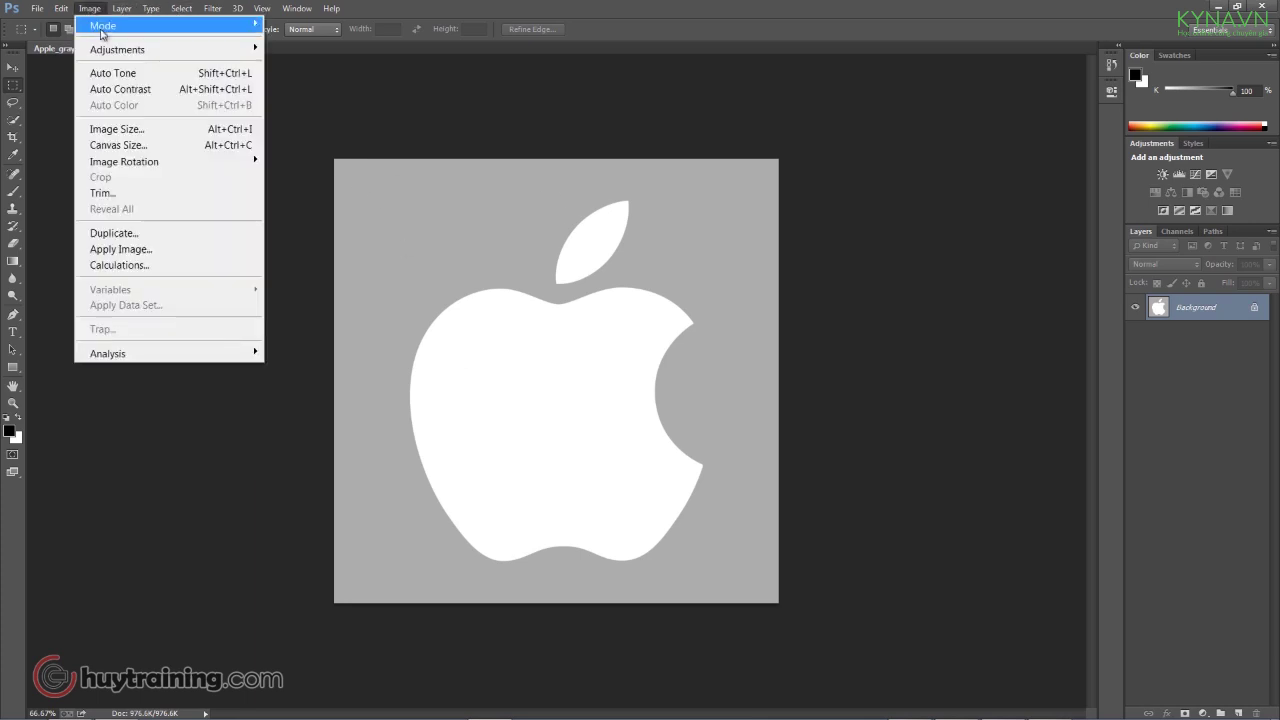
mouse_move(103, 25)
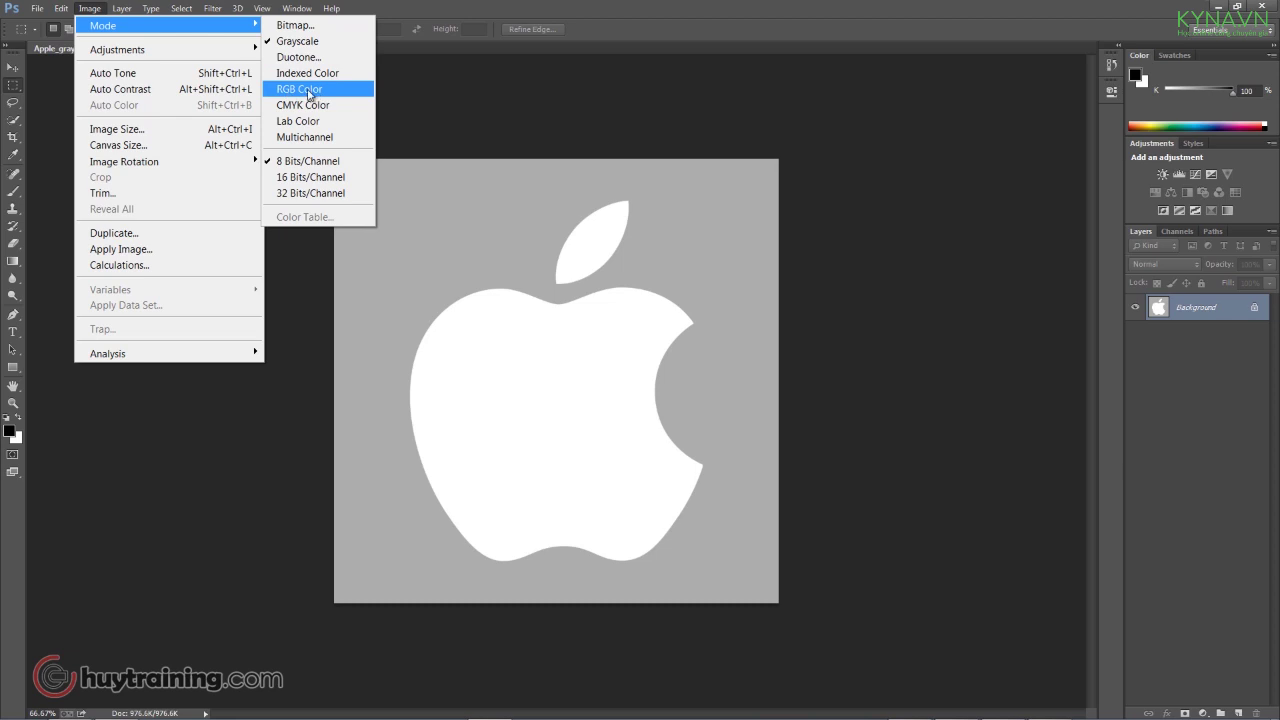
left_click(309, 89)
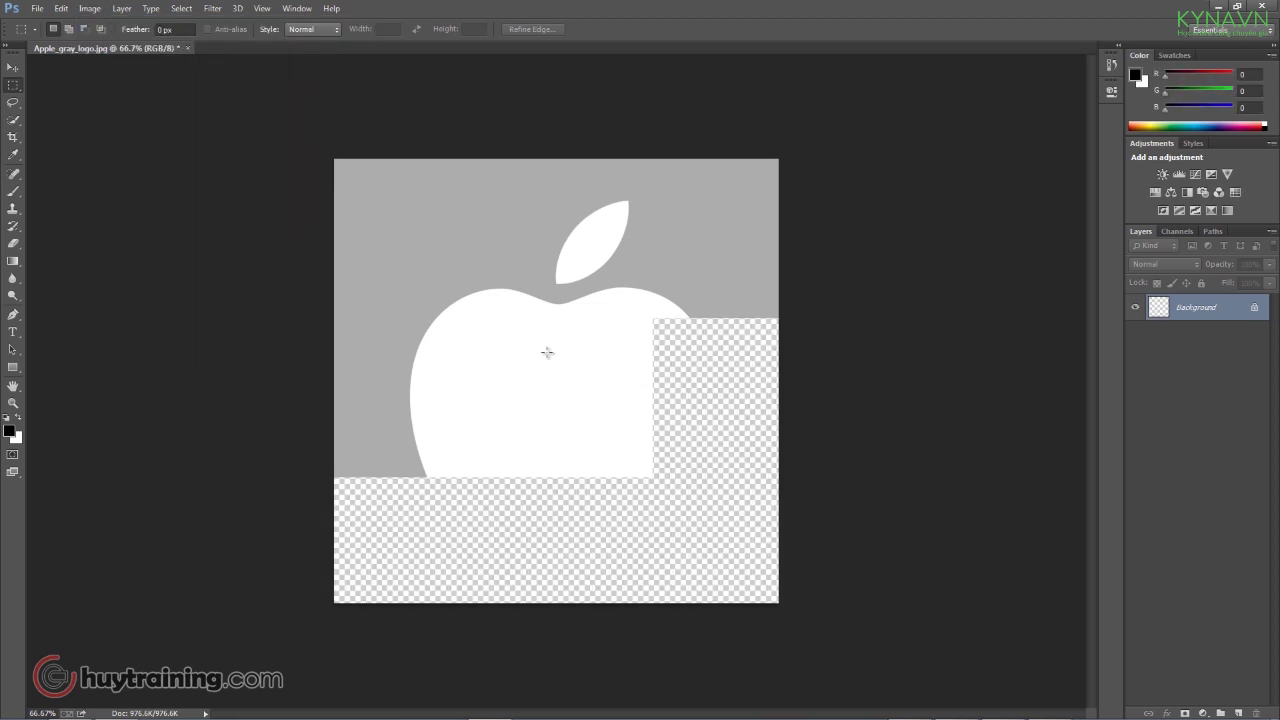
key("p")
key("ctrl+plus")
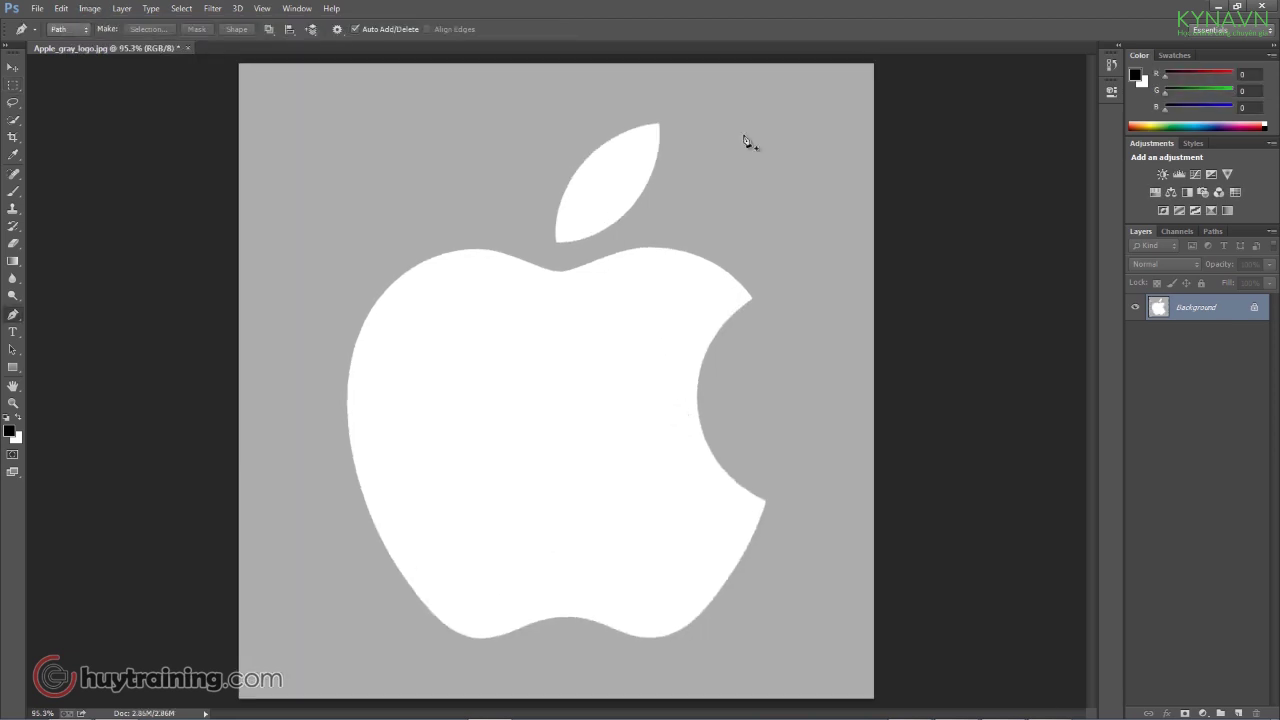
Zoom in on the dip below the leaf and place the first Pen anchor there.
key("v")
key("ctrl+1")
left_click(517, 262)
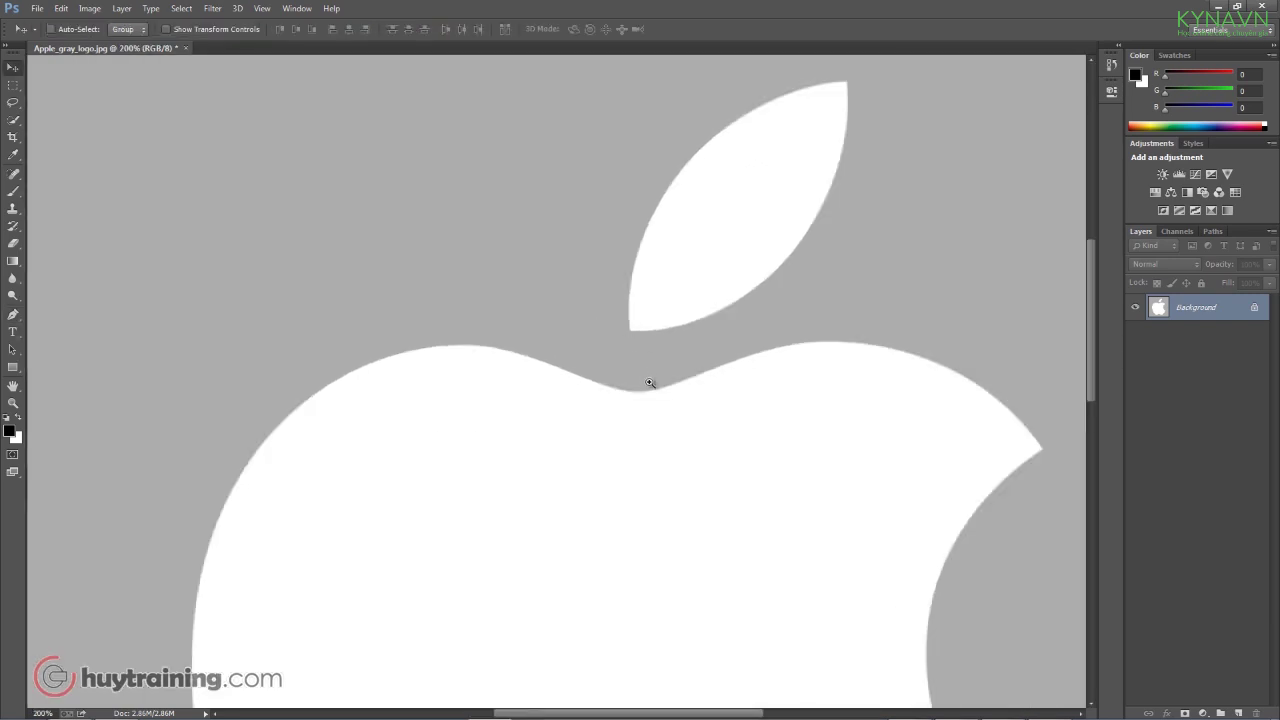
left_click(649, 380)
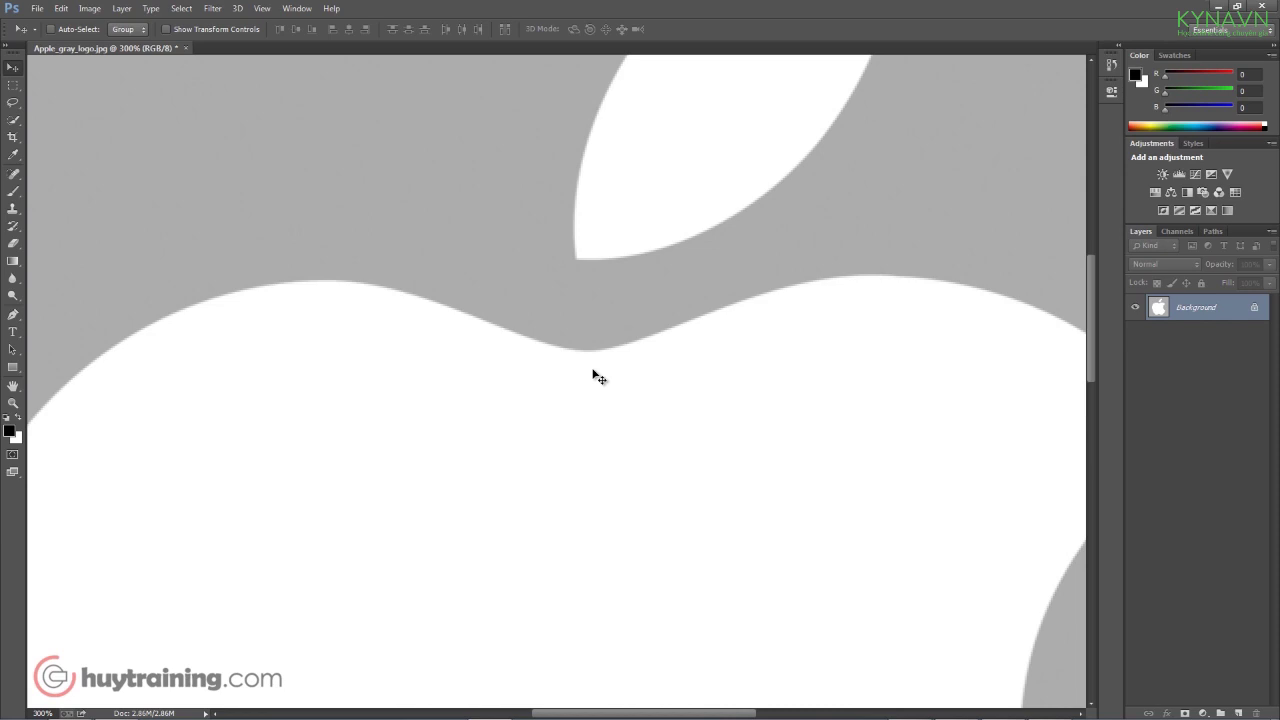
key("p")
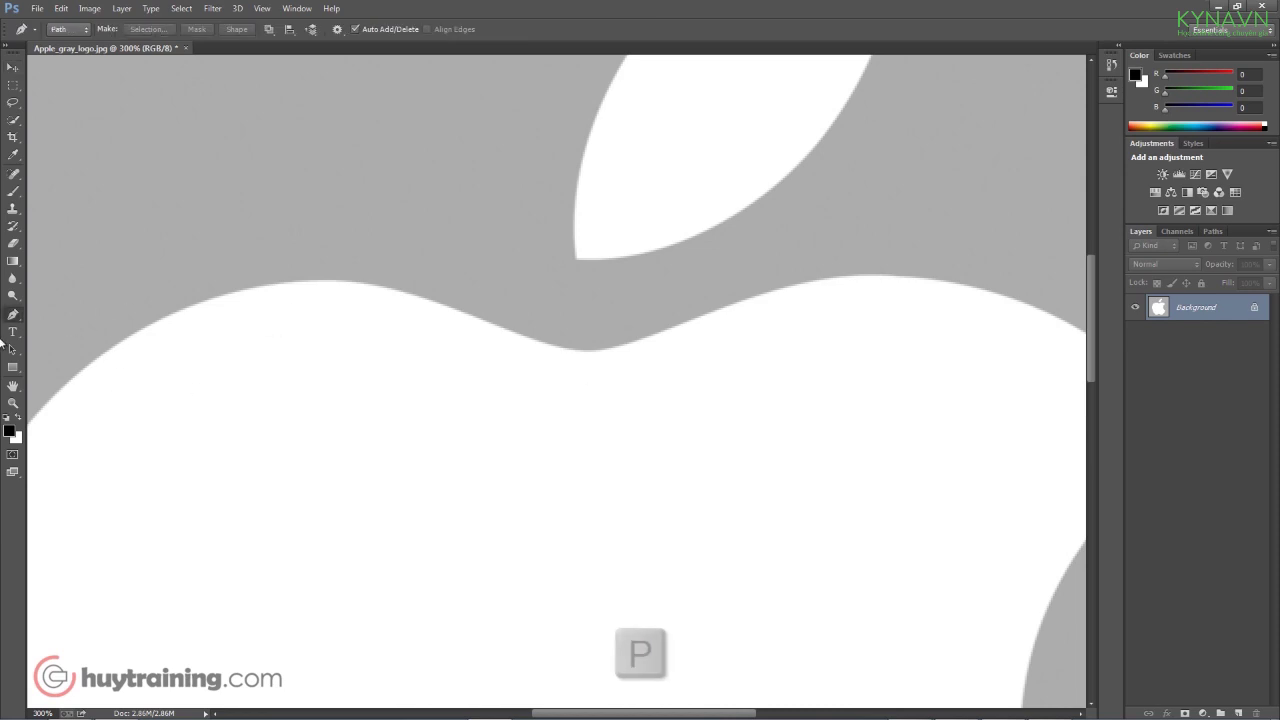
scroll(554, 334, "up", 2)
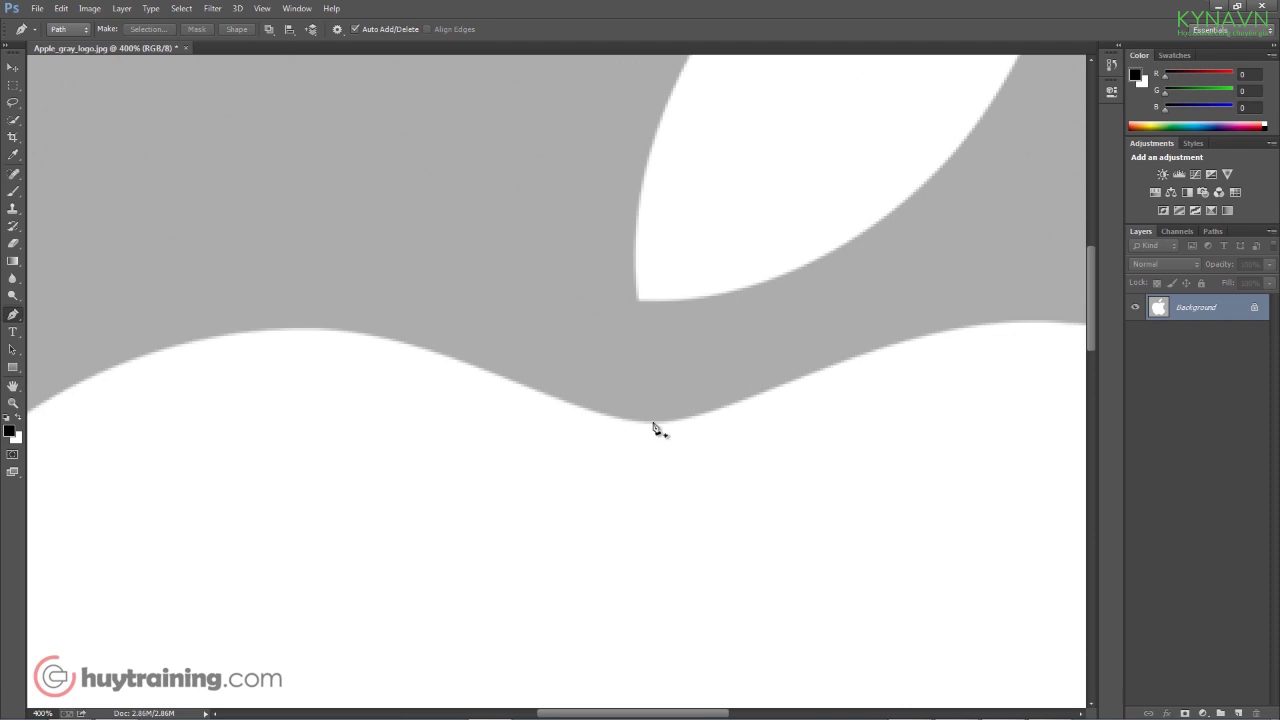
left_click(641, 424)
Add curved anchors along the apple's top edge, removing the middle anchor's outgoing handle.
left_click_drag(449, 356, 386, 325)
left_click_drag(384, 324, 378, 319)
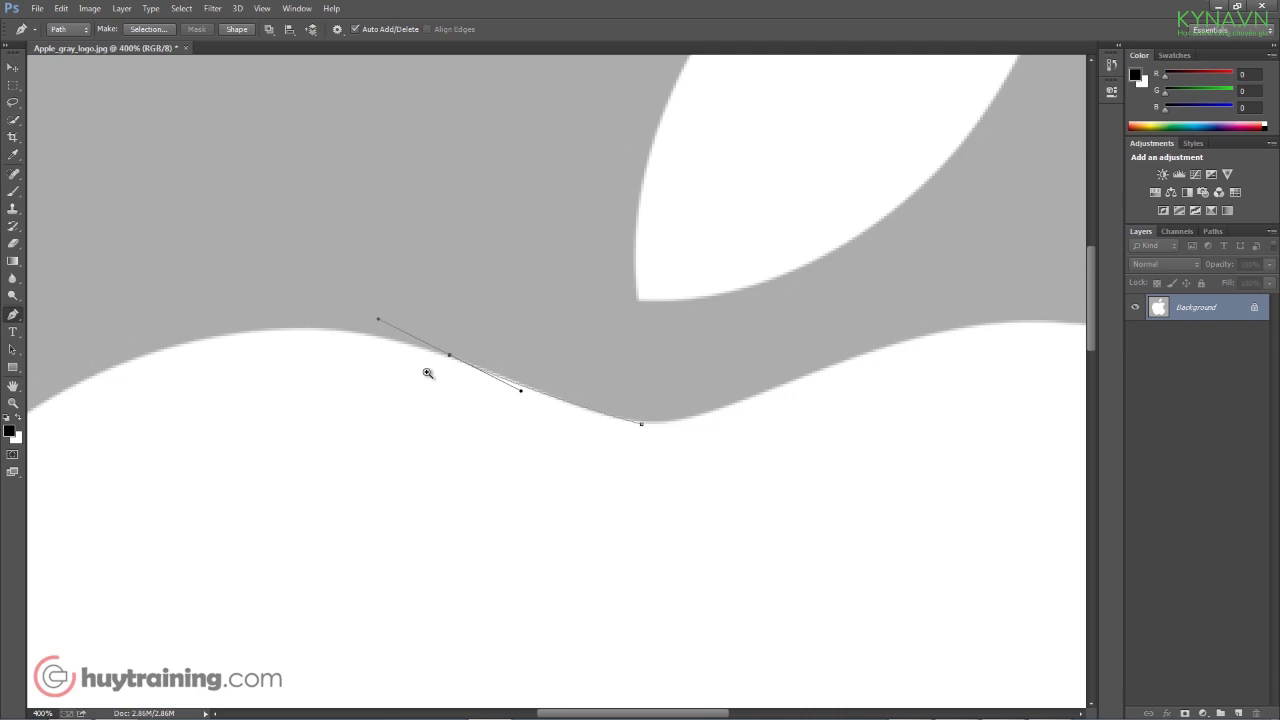
scroll(427, 388, "up", 1)
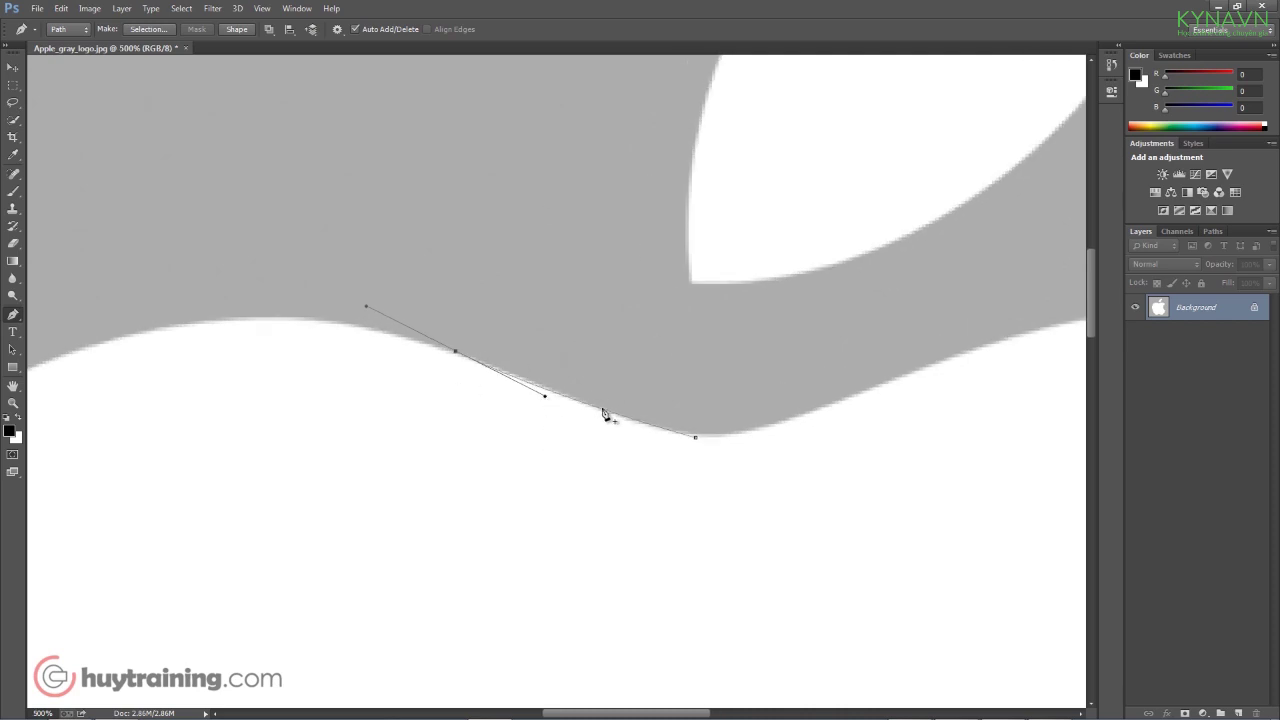
key("alt")
left_click(360, 334, "ctrl")
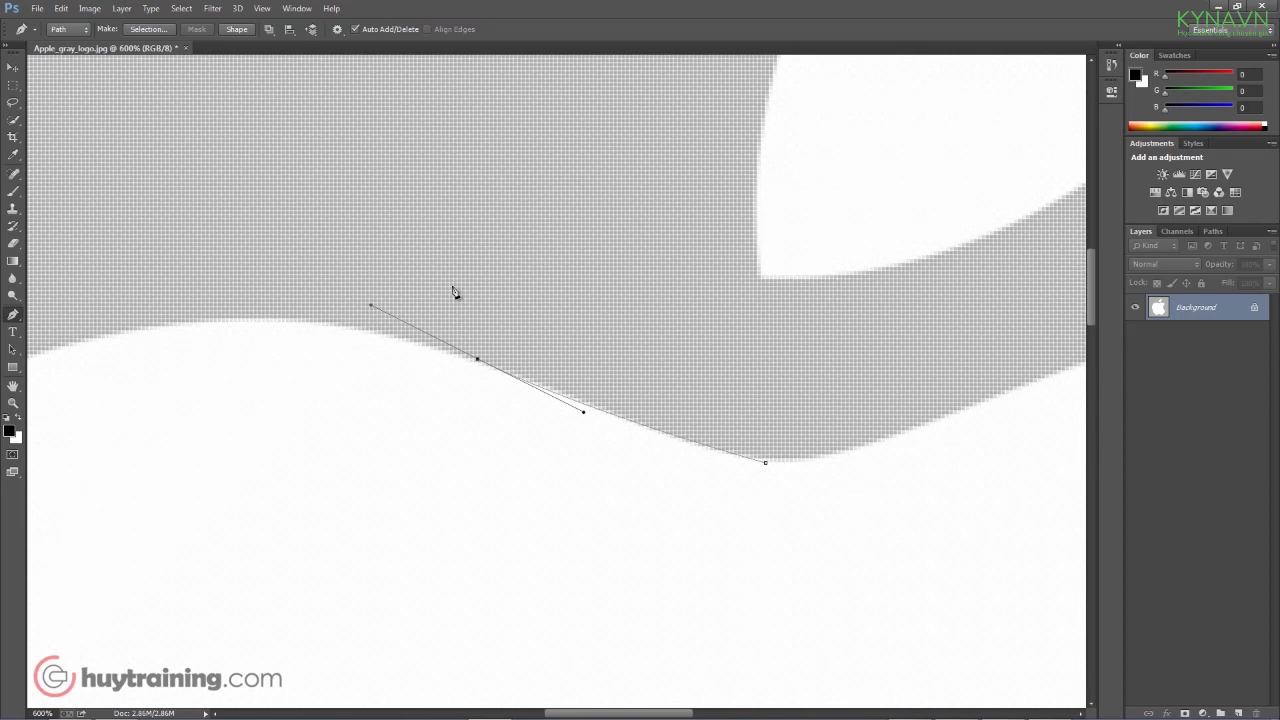
left_click(478, 360)
left_click_drag(261, 320, 161, 321)
scroll(400, 363, "left", 5)
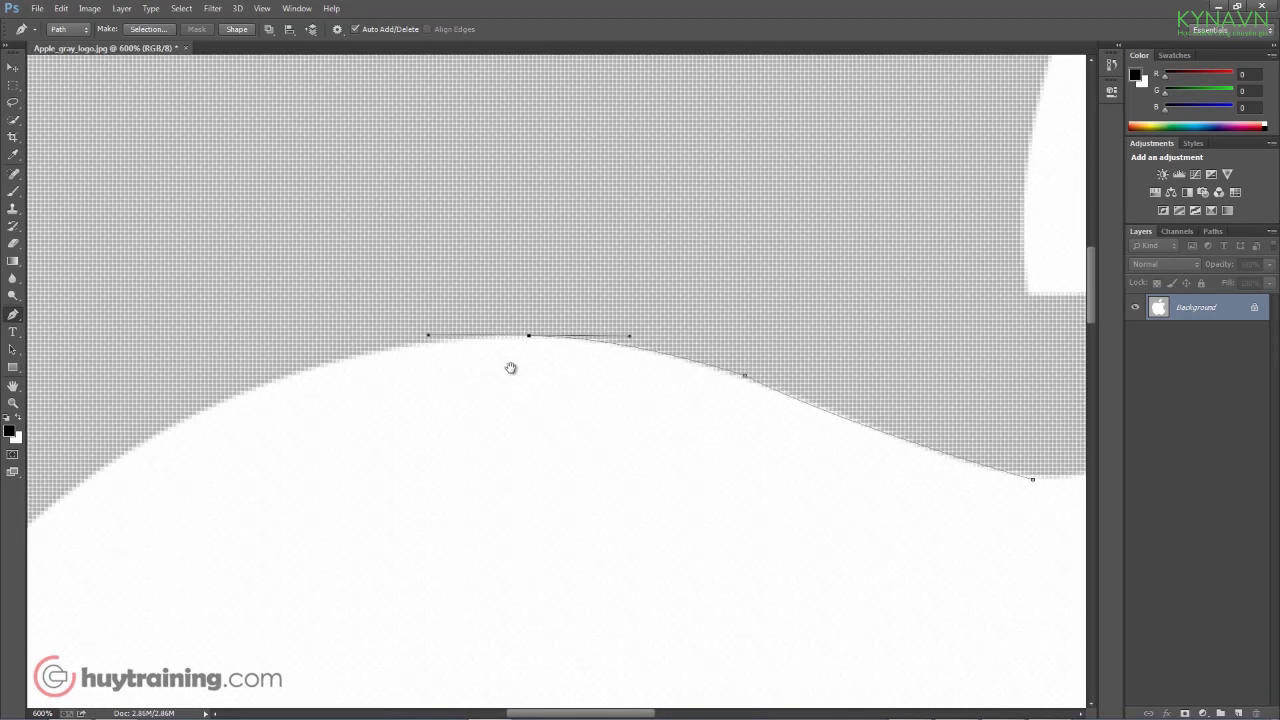
Add a curved anchor on the apple's upper-left shoulder, adjusting its handle to hug the edge.
left_click(529, 337)
mouse_move(140, 443)
left_mouse_down()
mouse_move(31, 526)
mouse_move(68, 545)
left_mouse_up()
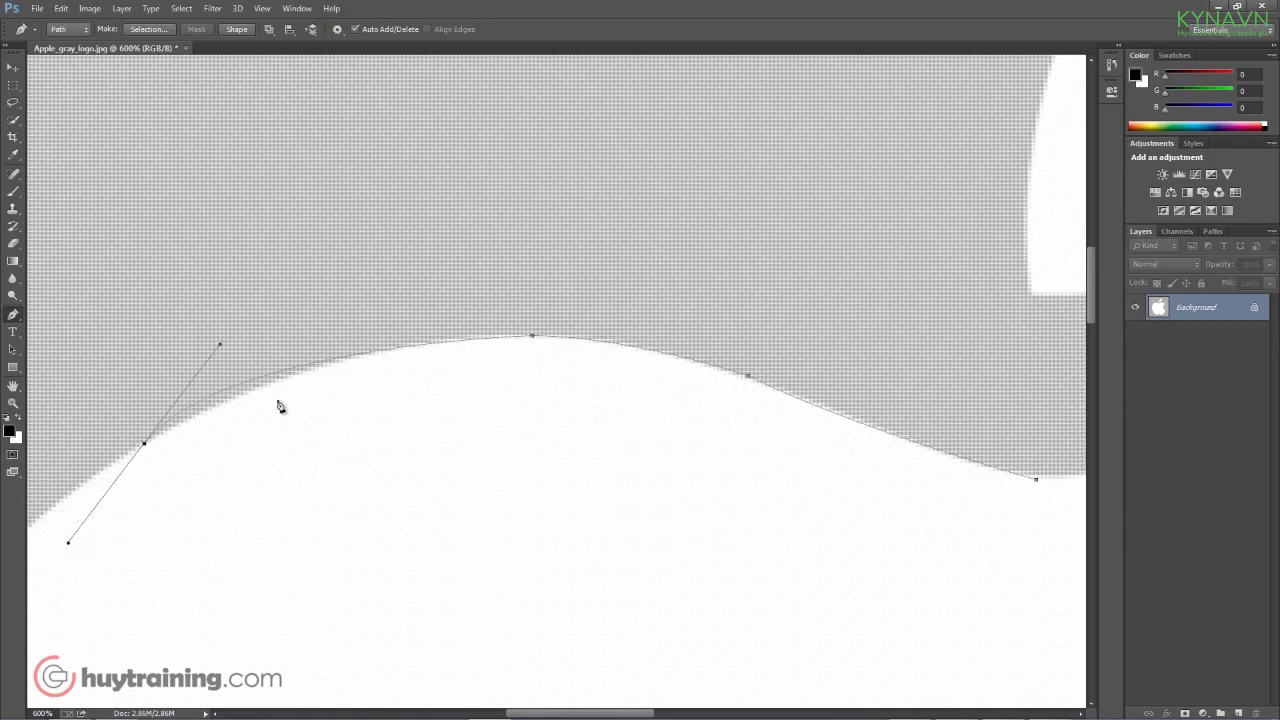
scroll(343, 394, "left", 3)
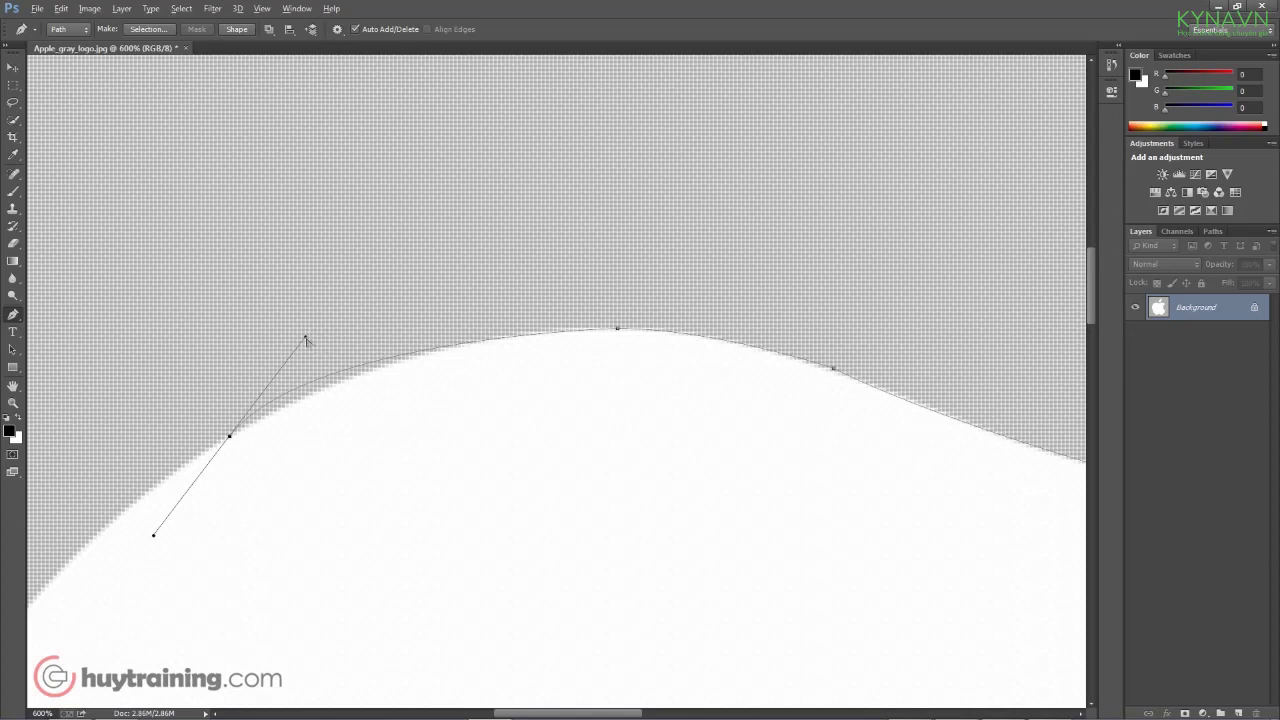
left_click_drag(307, 339, 423, 322)
mouse_move(363, 526)
left_mouse_down()
mouse_move(723, 334)
mouse_move(578, 322)
left_mouse_up()
left_click_drag(486, 264, 486, 293)
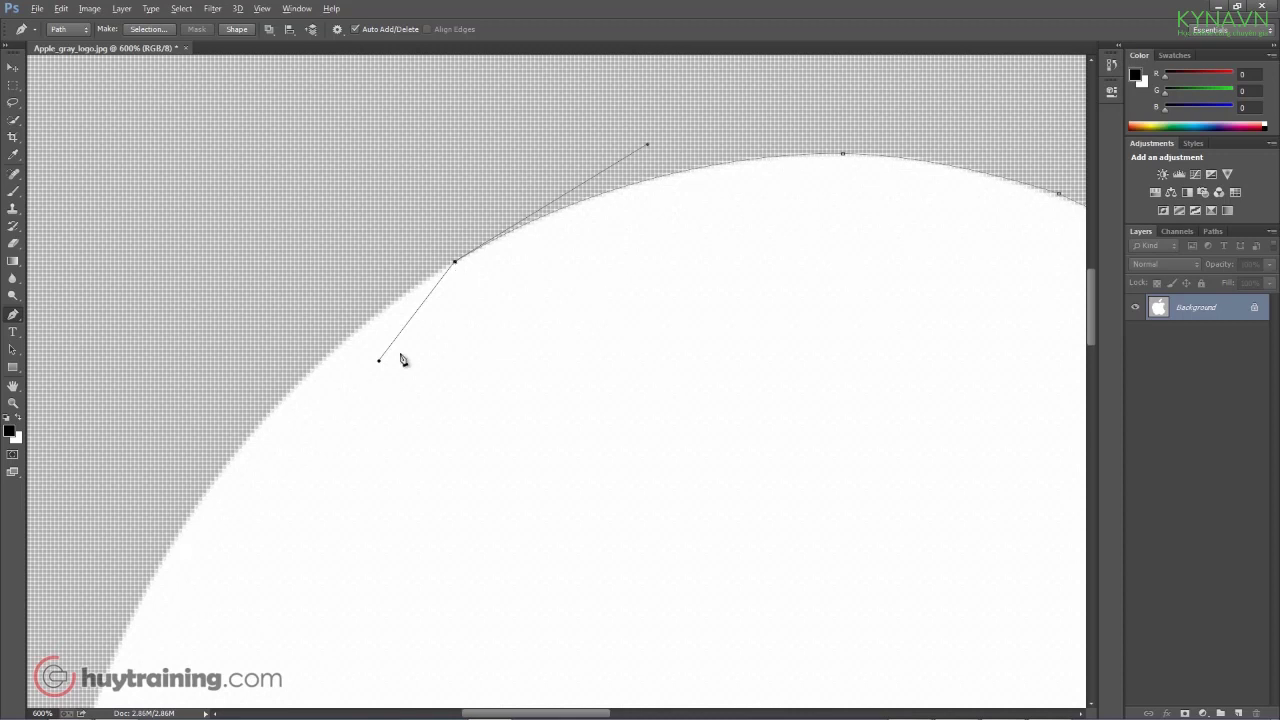
Continue curved anchors down the left side, undoing one misplaced anchor.
key("alt")
left_click(247, 440)
key("ctrl+z")
left_click(455, 263, "alt")
left_click_drag(368, 474, 487, 399)
mouse_move(284, 529)
left_mouse_down()
mouse_move(287, 597)
mouse_move(212, 673)
mouse_move(256, 688)
left_mouse_up()
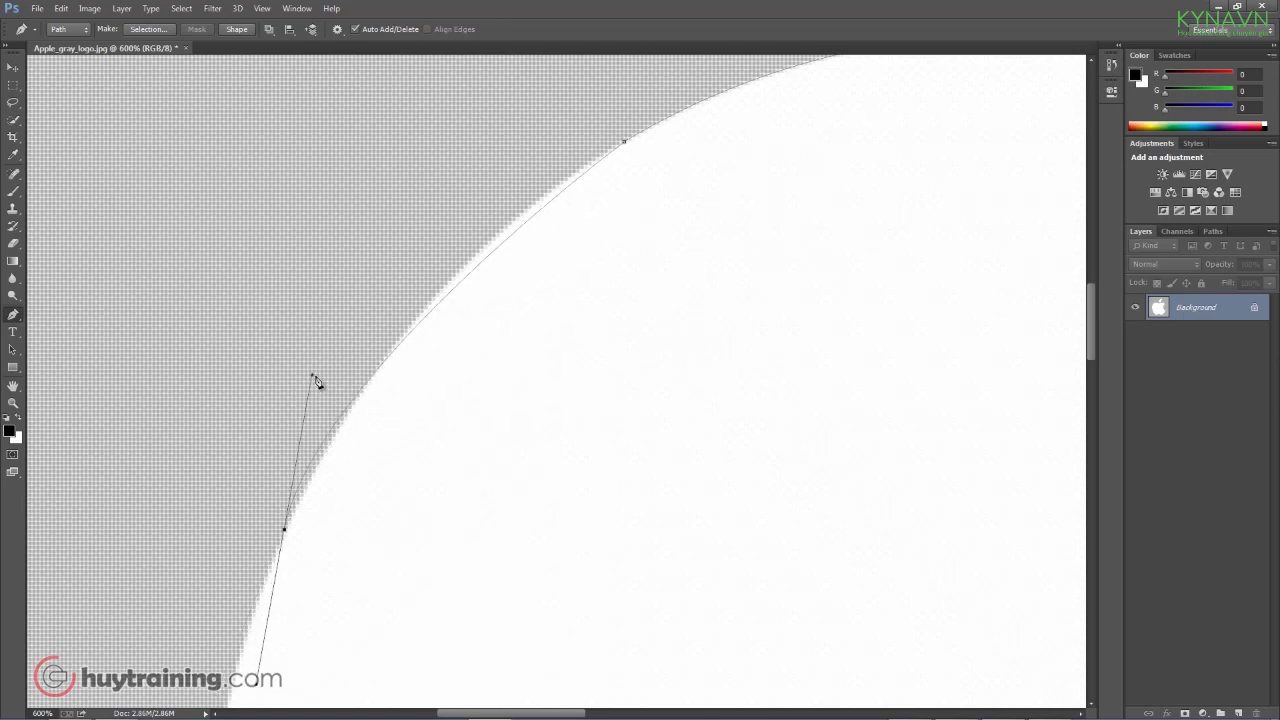
left_click_drag(314, 375, 408, 262)
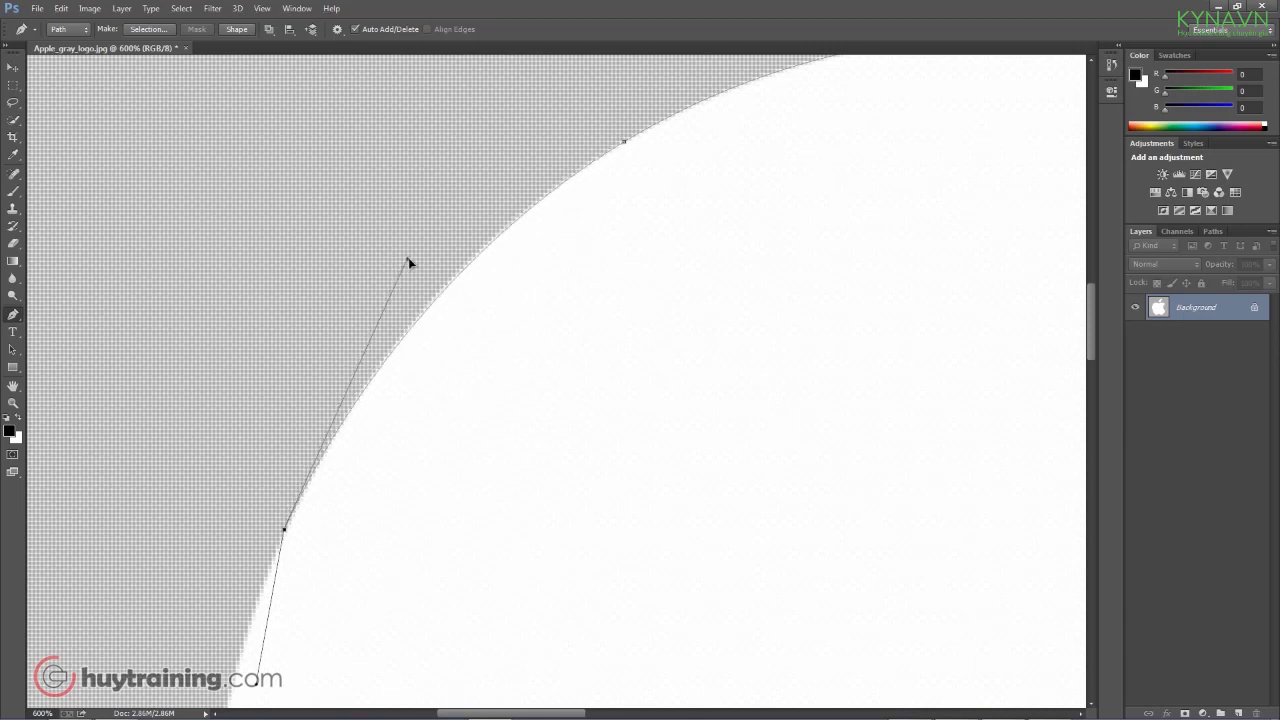
scroll(437, 317, "down", 3)
scroll(360, 320, "down", 2)
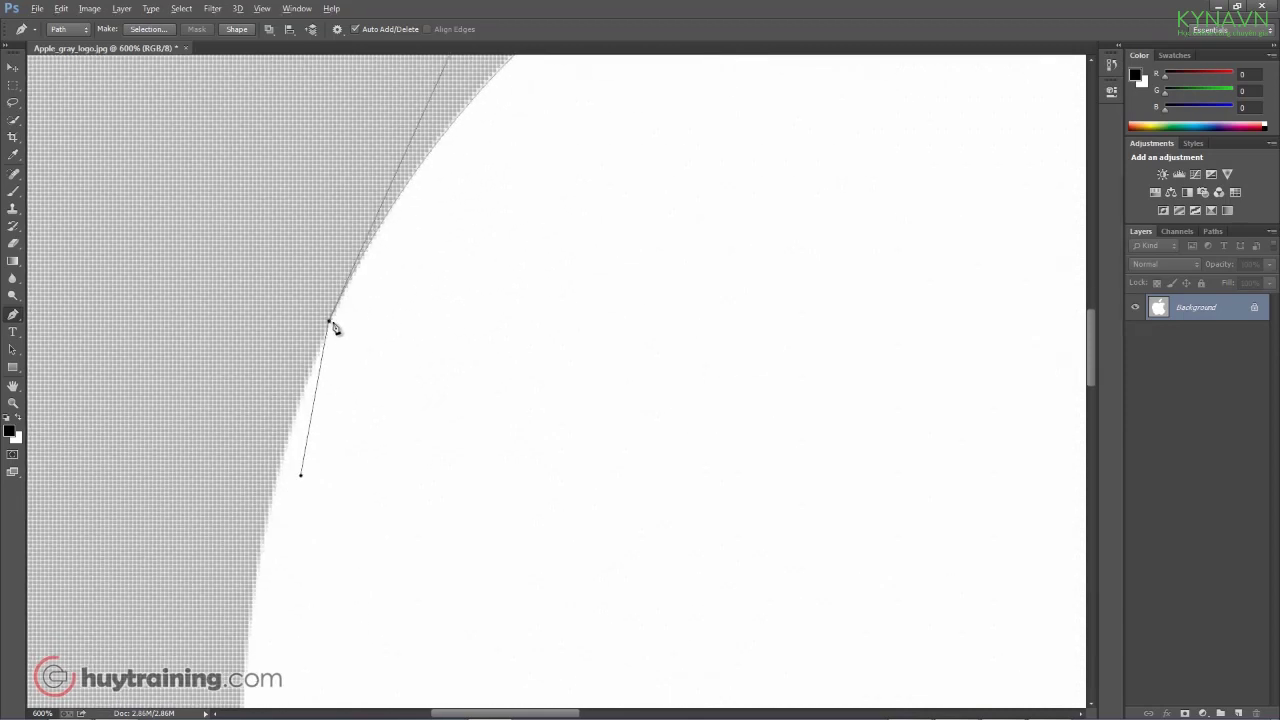
key("ctrl+minus")
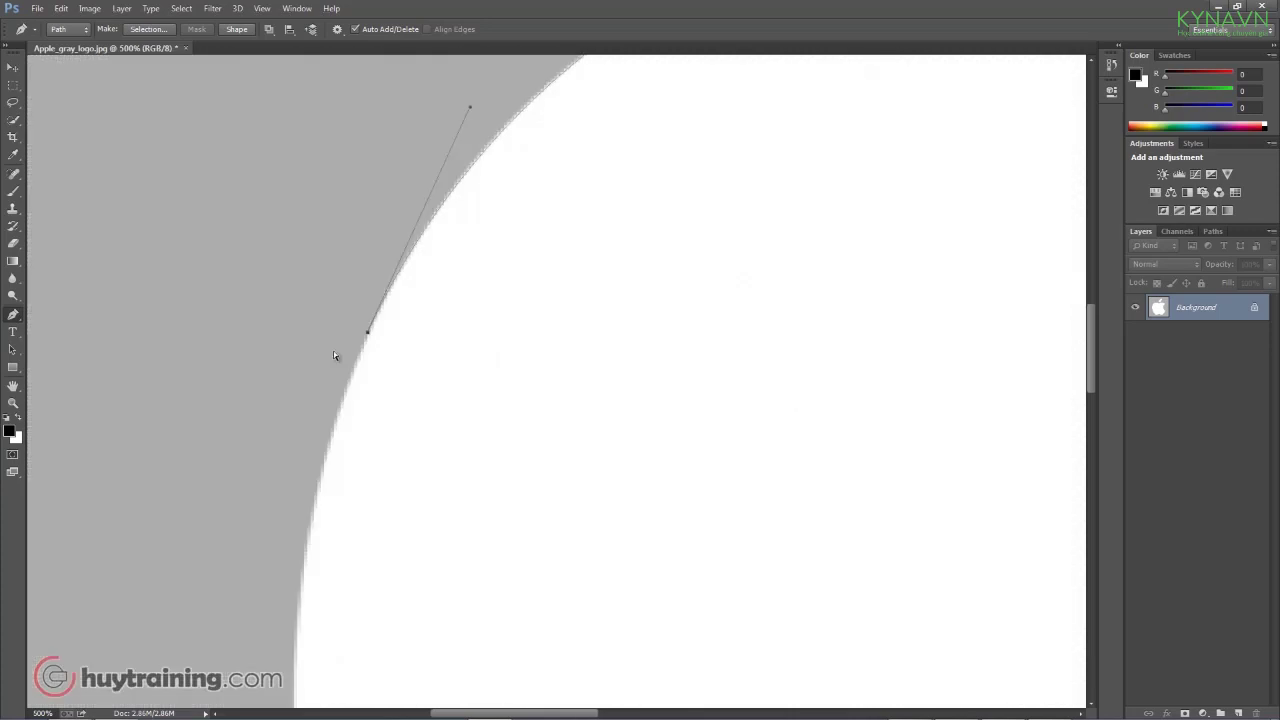
Add curved anchors down the lower left side to where it meets the bottom dip.
key("ctrl+minus")
left_click_drag(531, 523, 464, 339)
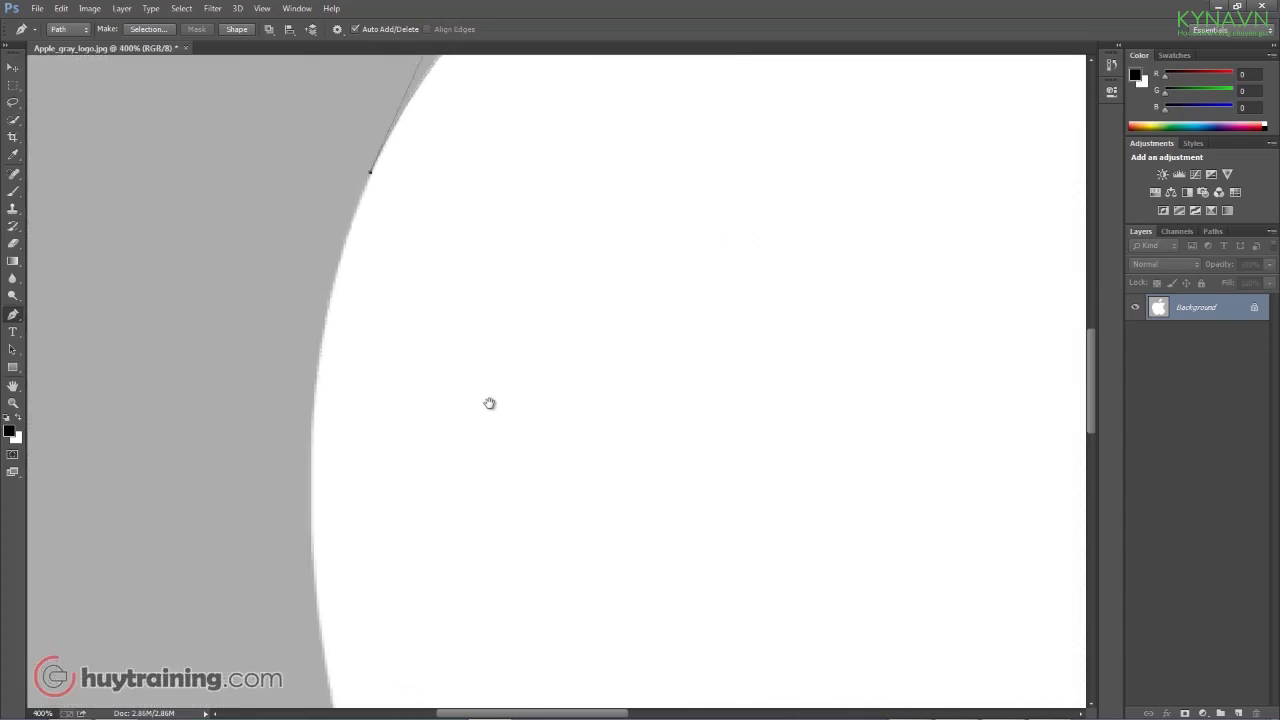
mouse_move(315, 596)
left_mouse_down()
mouse_move(371, 663)
mouse_move(351, 700)
mouse_move(362, 703)
left_mouse_up()
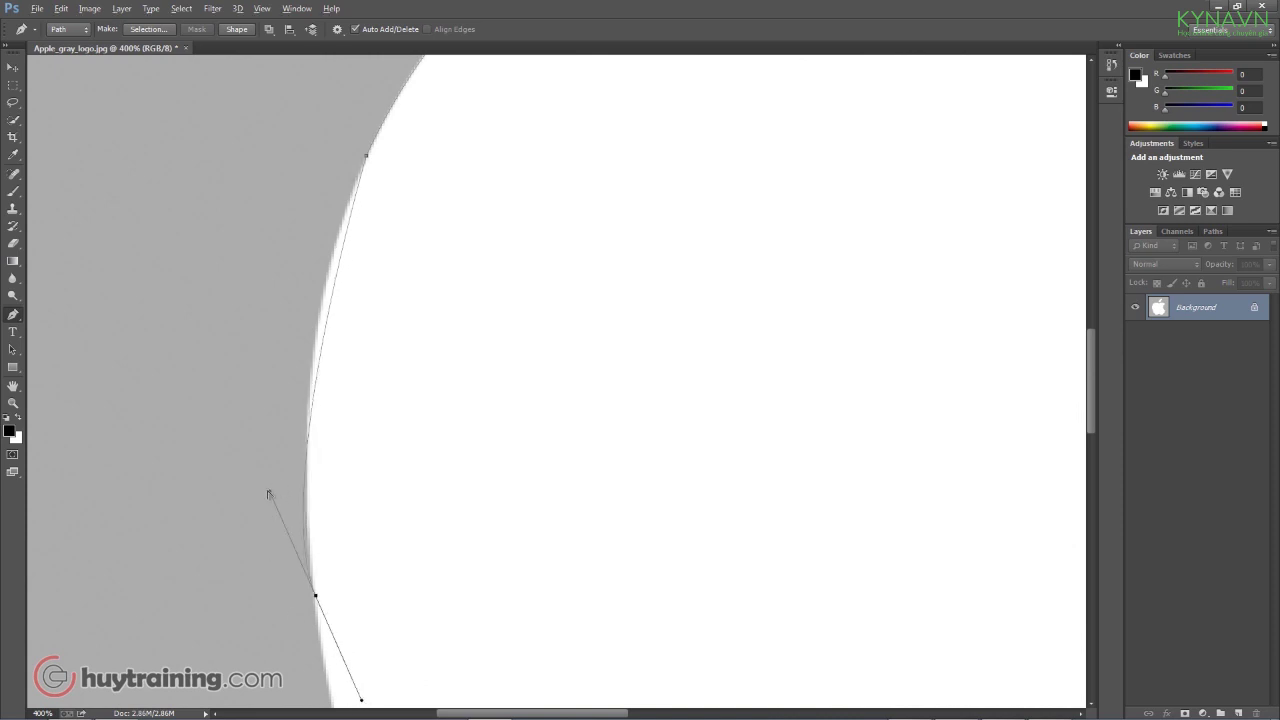
left_click_drag(268, 493, 276, 362)
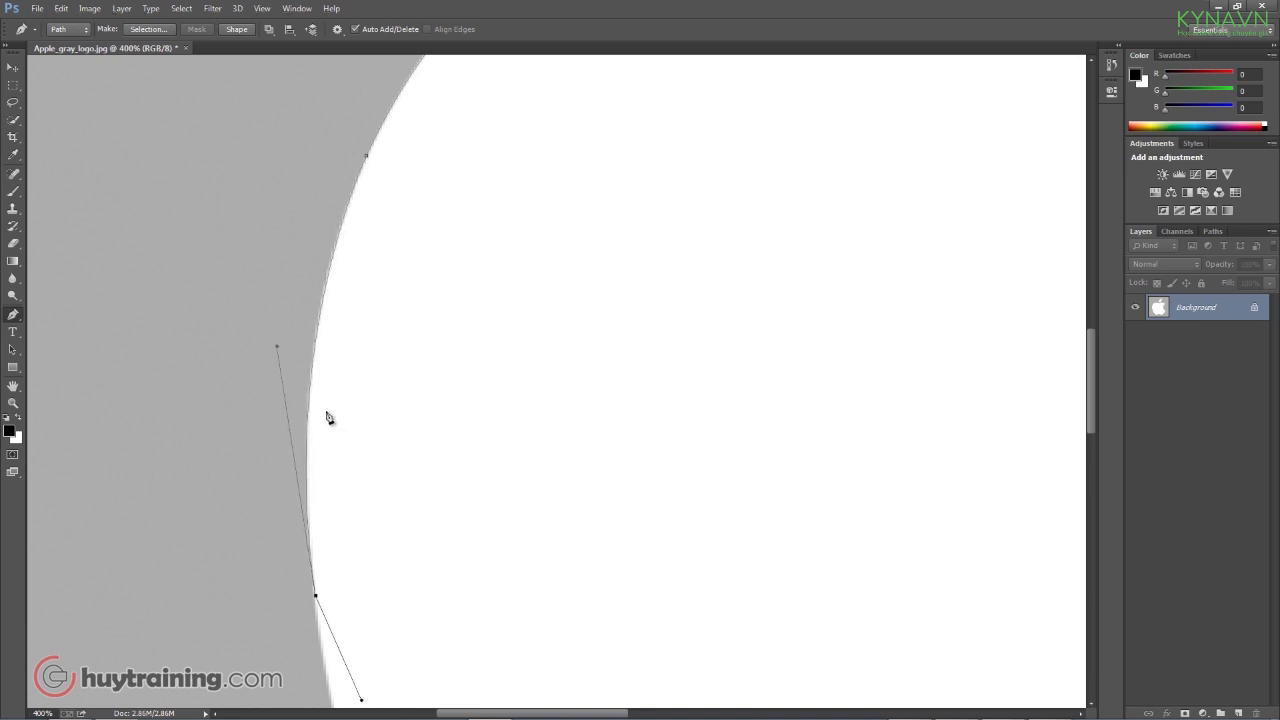
scroll(327, 417, "down", 5)
mouse_move(424, 670)
left_mouse_down()
mouse_move(490, 668)
mouse_move(507, 694)
left_mouse_up()
left_click_drag(343, 645, 241, 436)
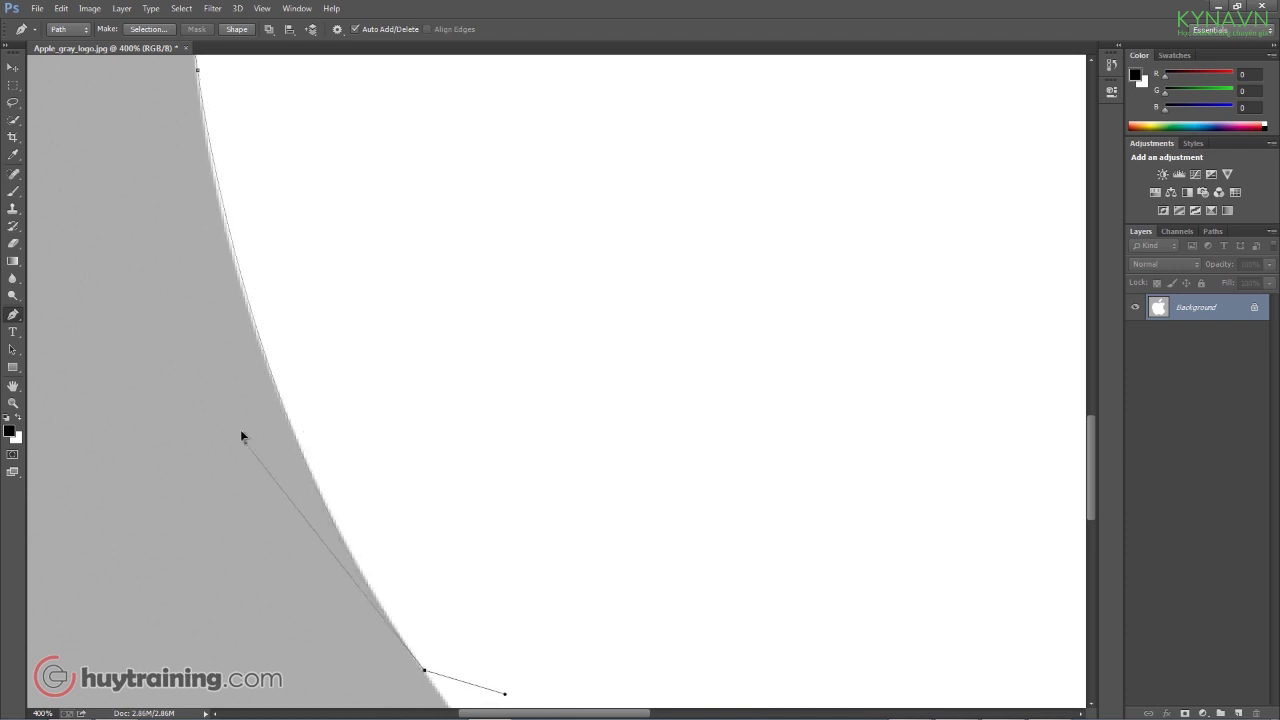
left_click_drag(471, 563, 424, 272)
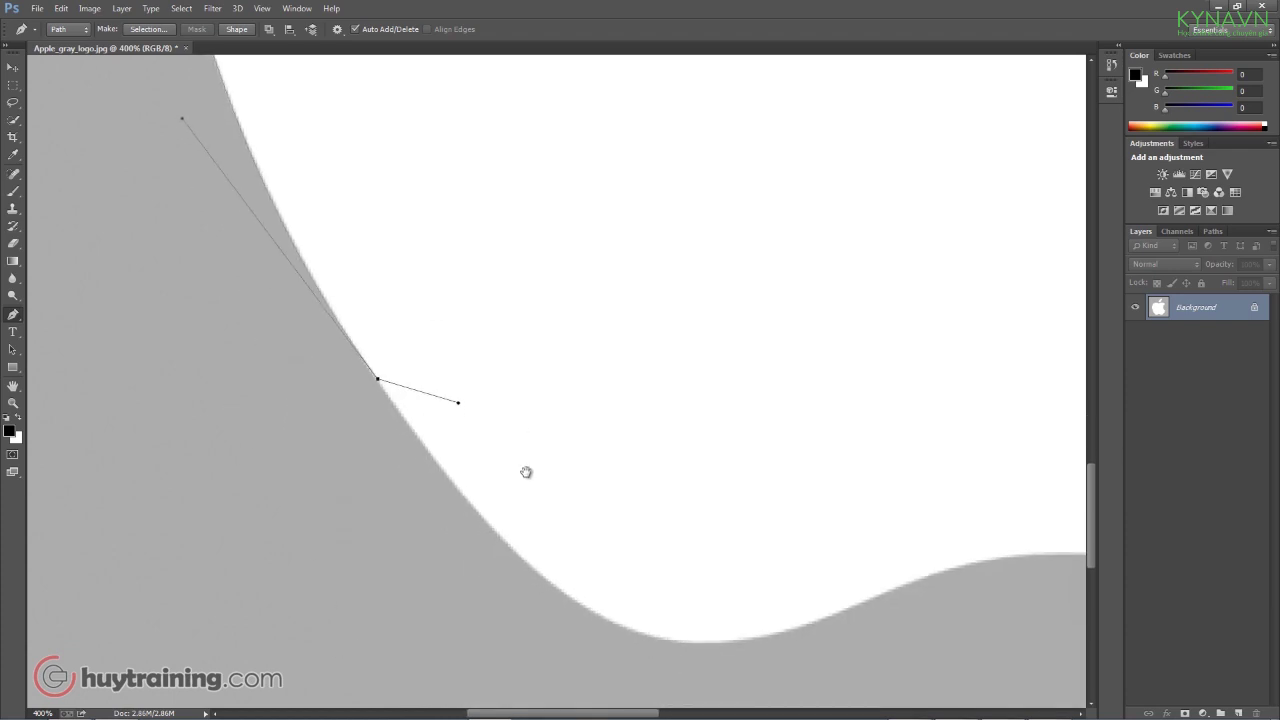
left_click_drag(526, 472, 446, 371)
left_click(298, 281)
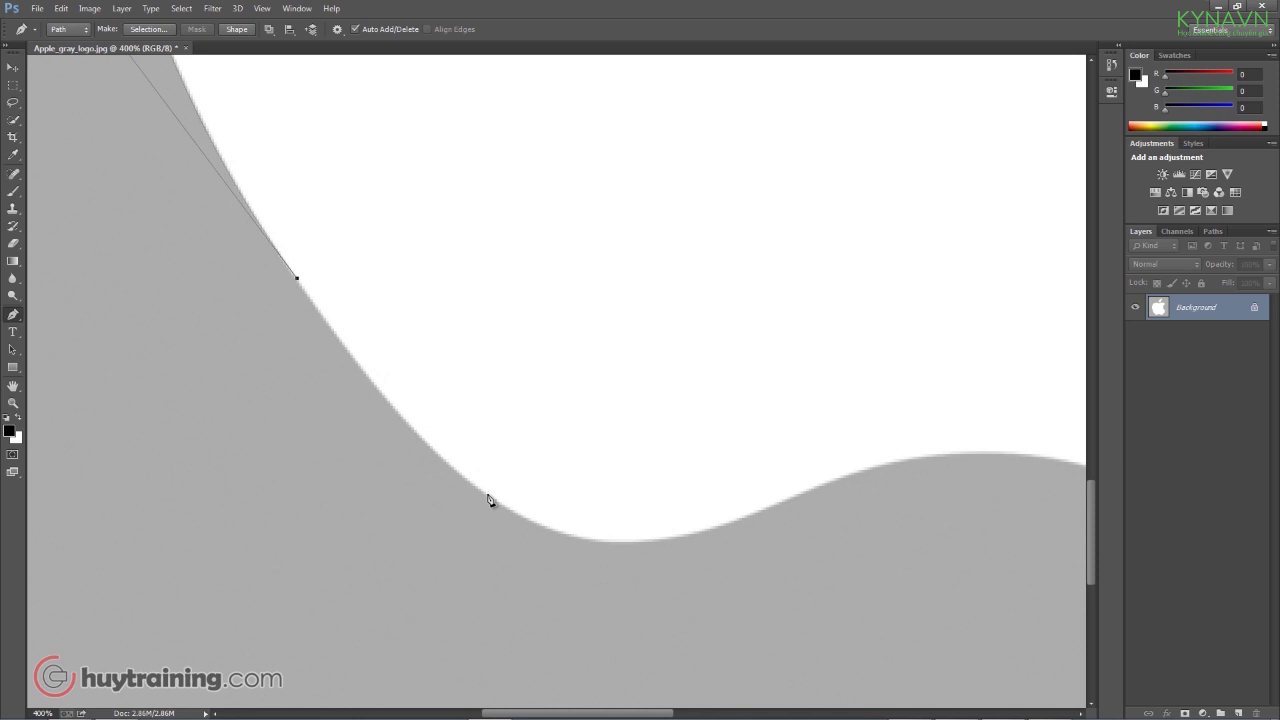
mouse_move(489, 494)
left_mouse_down()
mouse_move(570, 539)
mouse_move(706, 540)
mouse_move(769, 510)
left_mouse_up()
Add anchors along the apple's bottom hump, making a corner anchor at the sharp turn.
left_click(727, 528)
left_click_drag(922, 462, 968, 457)
scroll(903, 489, "right", 5)
left_click_drag(689, 470, 722, 477)
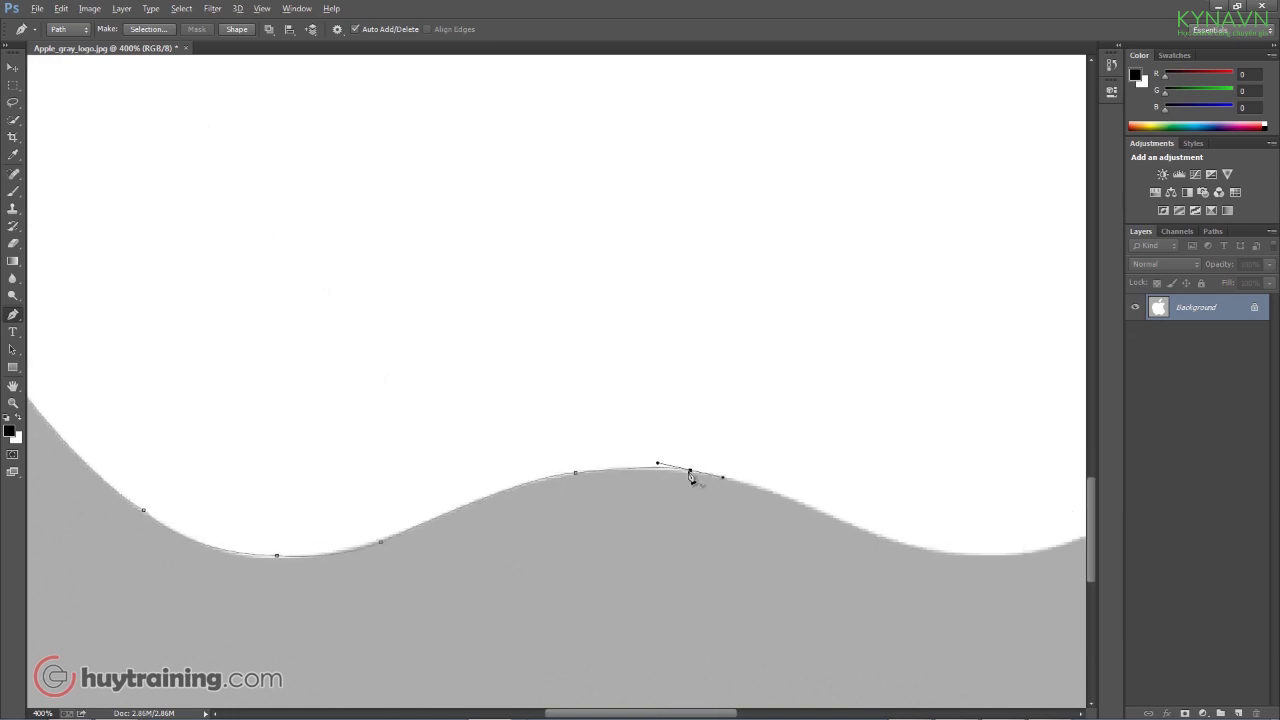
left_click_drag(828, 517, 866, 550)
left_click_drag(962, 556, 1004, 557)
scroll(900, 570, "right", 5)
mouse_move(807, 540)
left_mouse_down()
mouse_move(884, 492)
mouse_move(876, 467)
left_mouse_up()
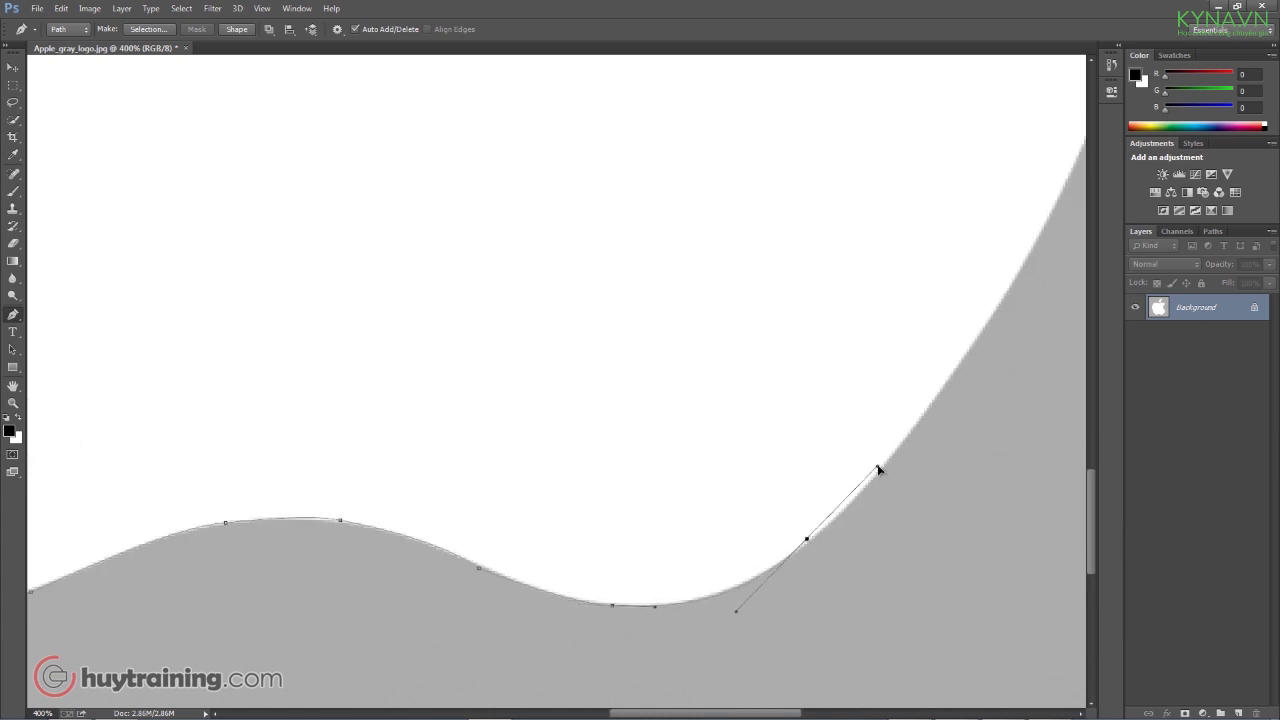
left_click(807, 540, "alt")
Trace up the right side and around the bite with curved anchors.
left_click_drag(1020, 269, 1075, 132)
left_click_drag(940, 430, 714, 610)
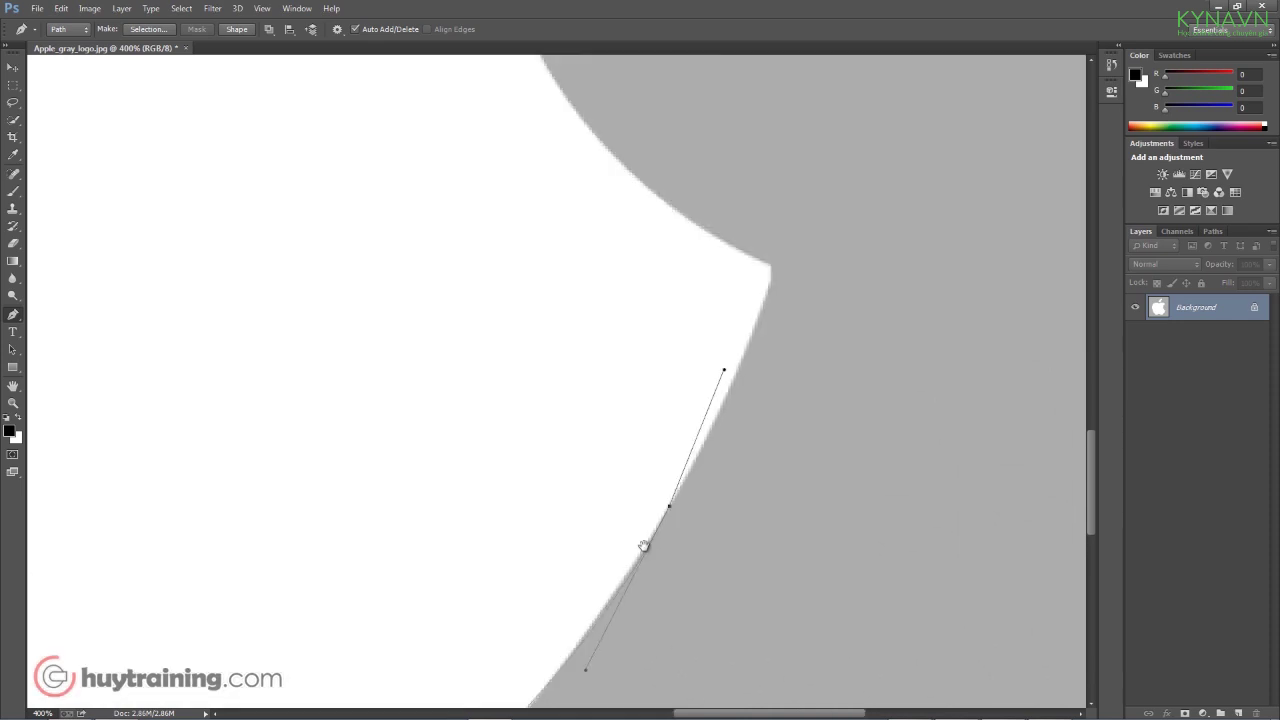
mouse_move(752, 295)
left_mouse_down()
mouse_move(762, 252)
mouse_move(881, 477)
left_mouse_up()
left_click_drag(596, 177, 648, 56)
left_click_drag(560, 314, 634, 408)
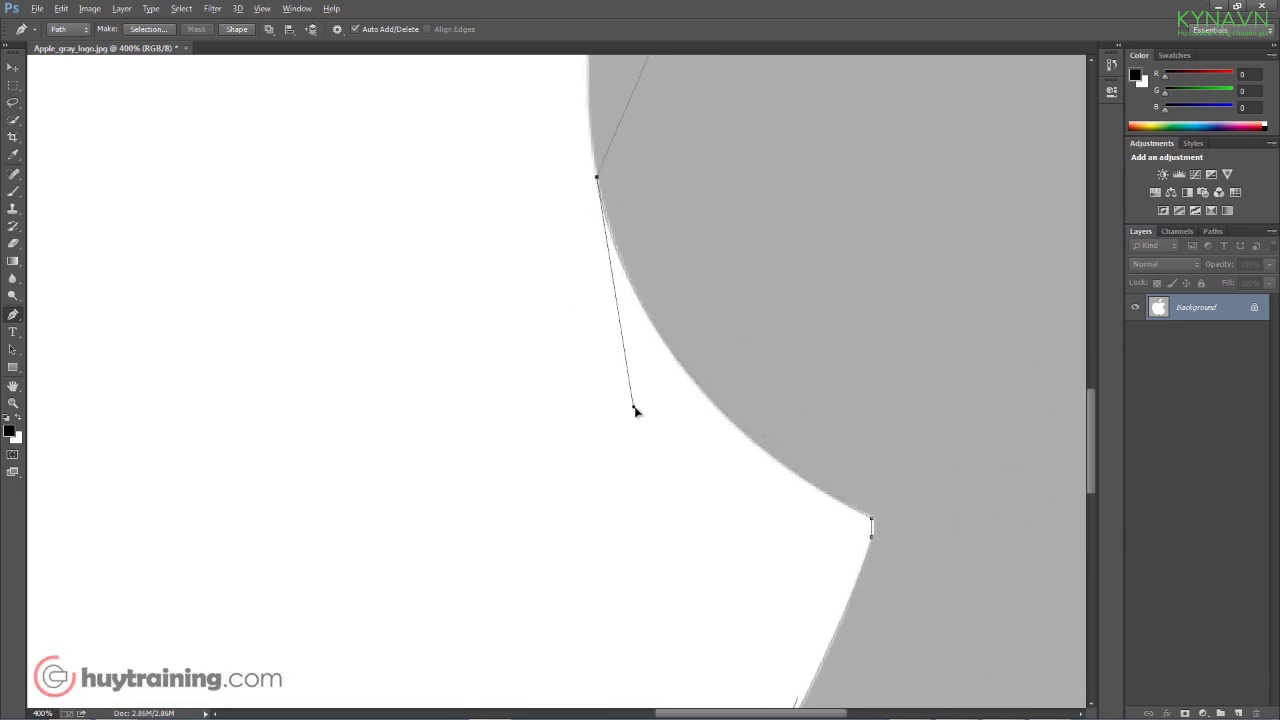
left_click_drag(743, 271, 803, 474)
left_click_drag(840, 111, 880, 254)
mouse_move(908, 48)
left_mouse_down()
mouse_move(859, 179)
mouse_move(993, 144)
left_mouse_up()
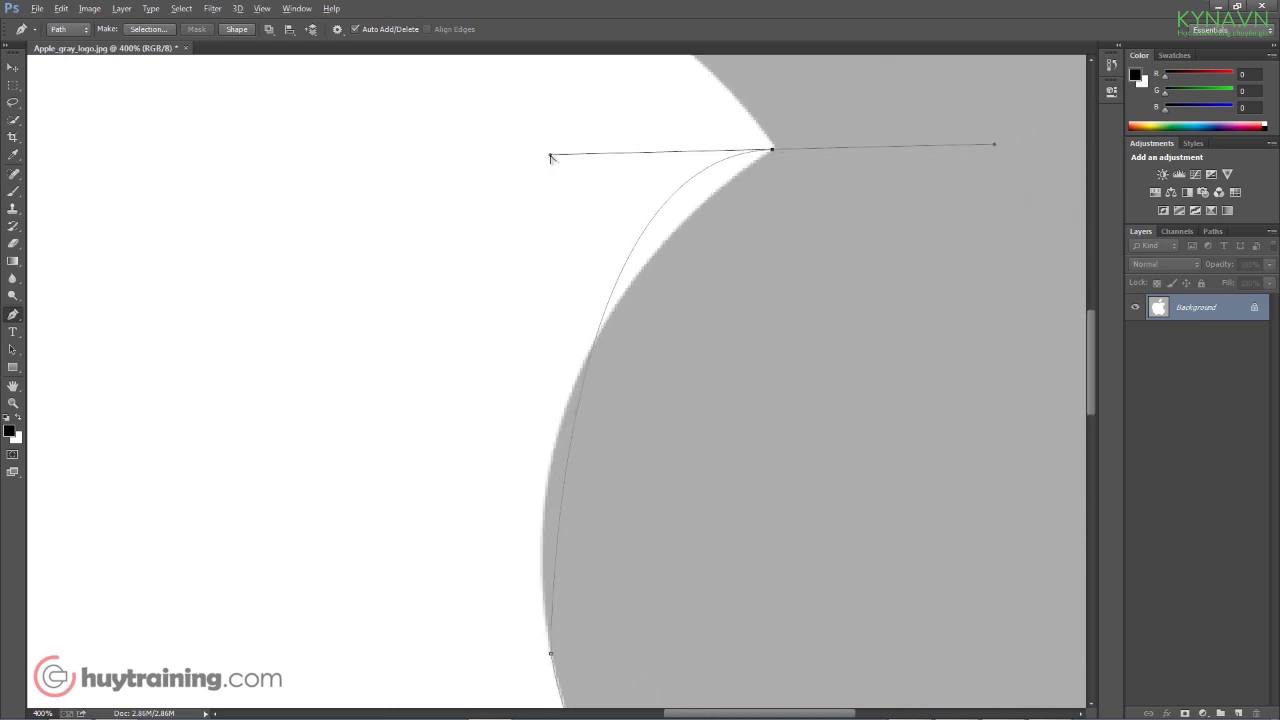
left_click_drag(550, 157, 481, 328)
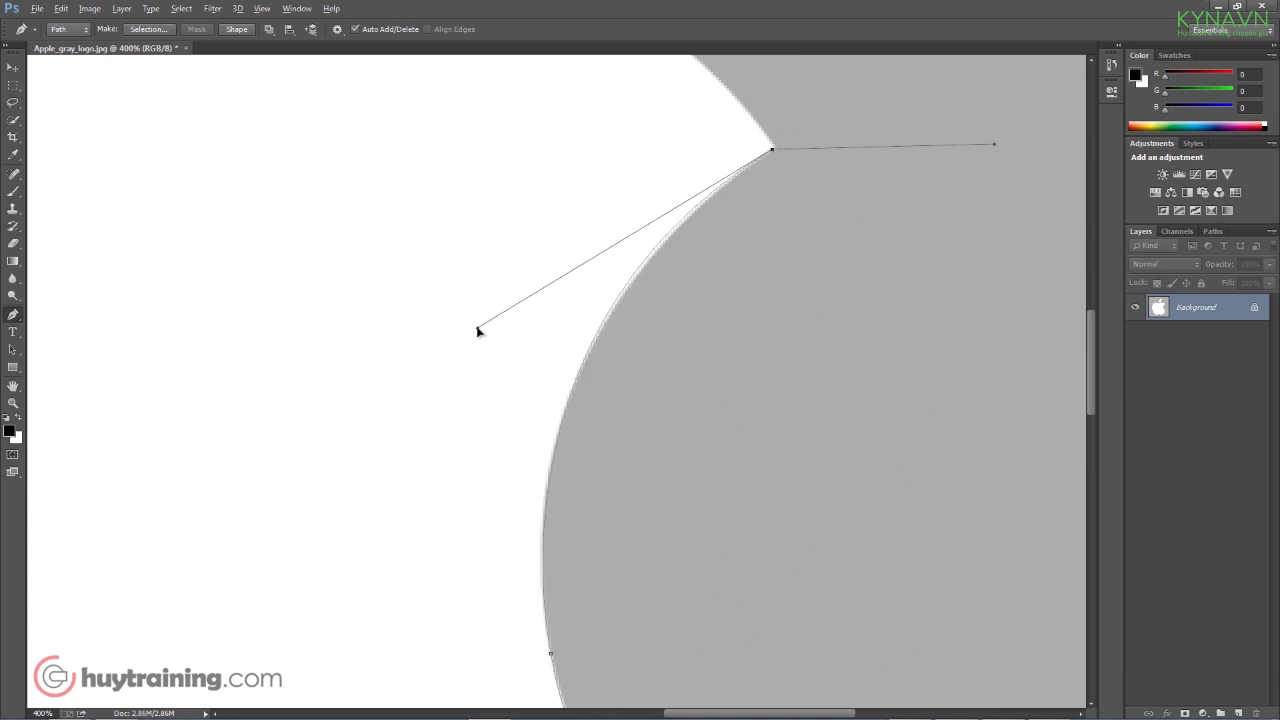
Follow the upper-right edge and close the path at the starting anchor.
scroll(815, 336, "up", 5)
left_click_drag(537, 194, 400, 171)
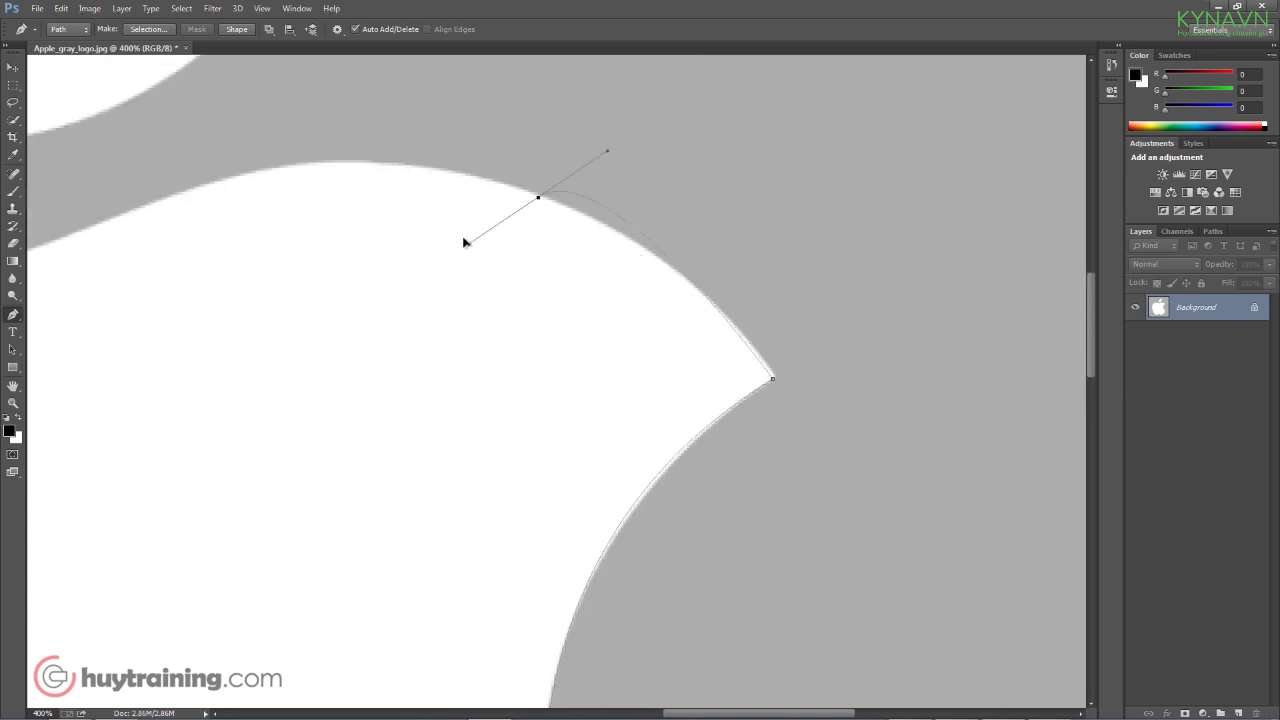
left_click_drag(532, 194, 788, 347)
left_click_drag(548, 313, 331, 311)
left_click_drag(346, 373, 303, 403)
left_click_drag(208, 410, 166, 404)
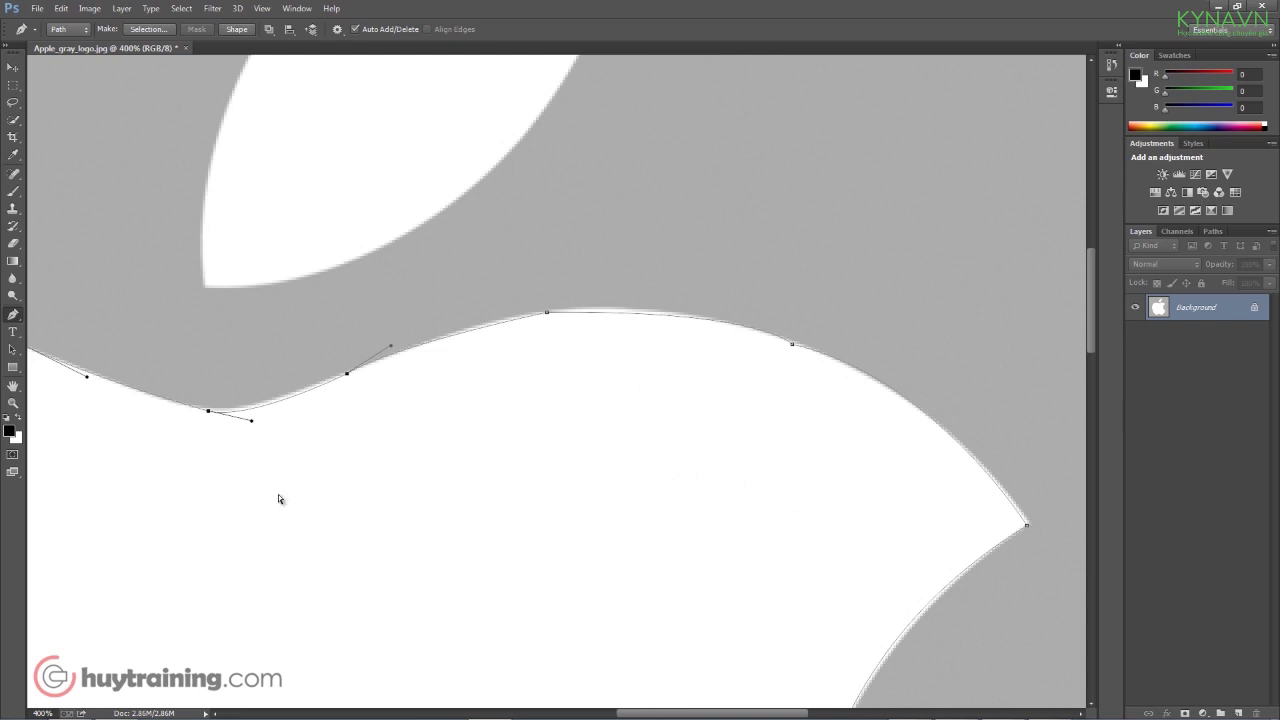
key("ctrl+minus")
key("ctrl+minus")
key("ctrl+minus")
key("ctrl+minus")
key("ctrl+minus")
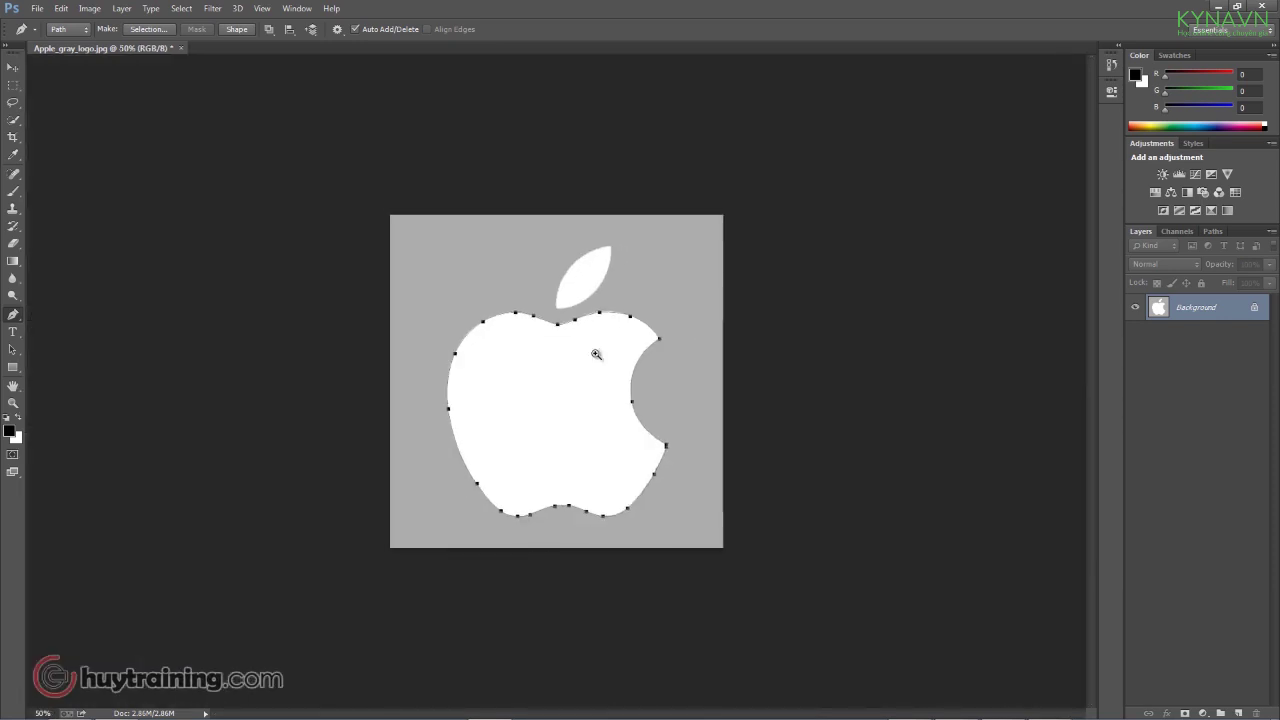
Zoom in on the leaf and start its path at the top tip.
key("ctrl+plus")
left_click(616, 255)
left_click(617, 206)
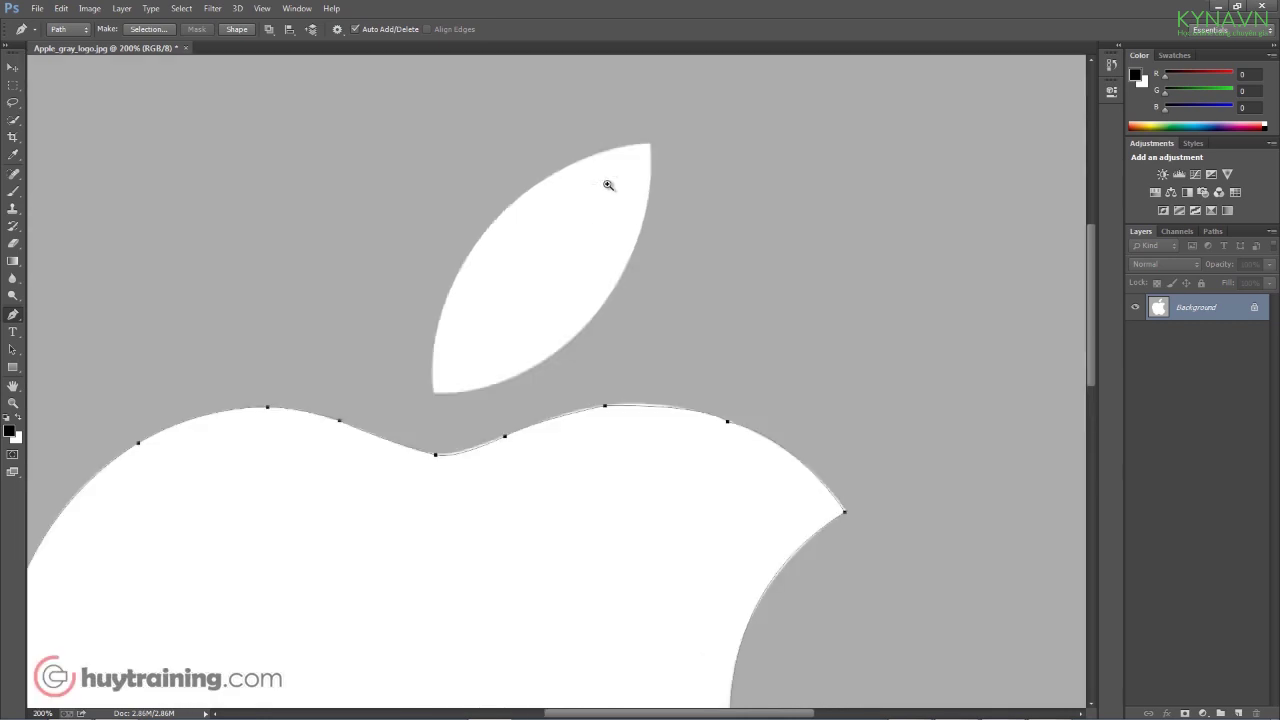
left_click(606, 183)
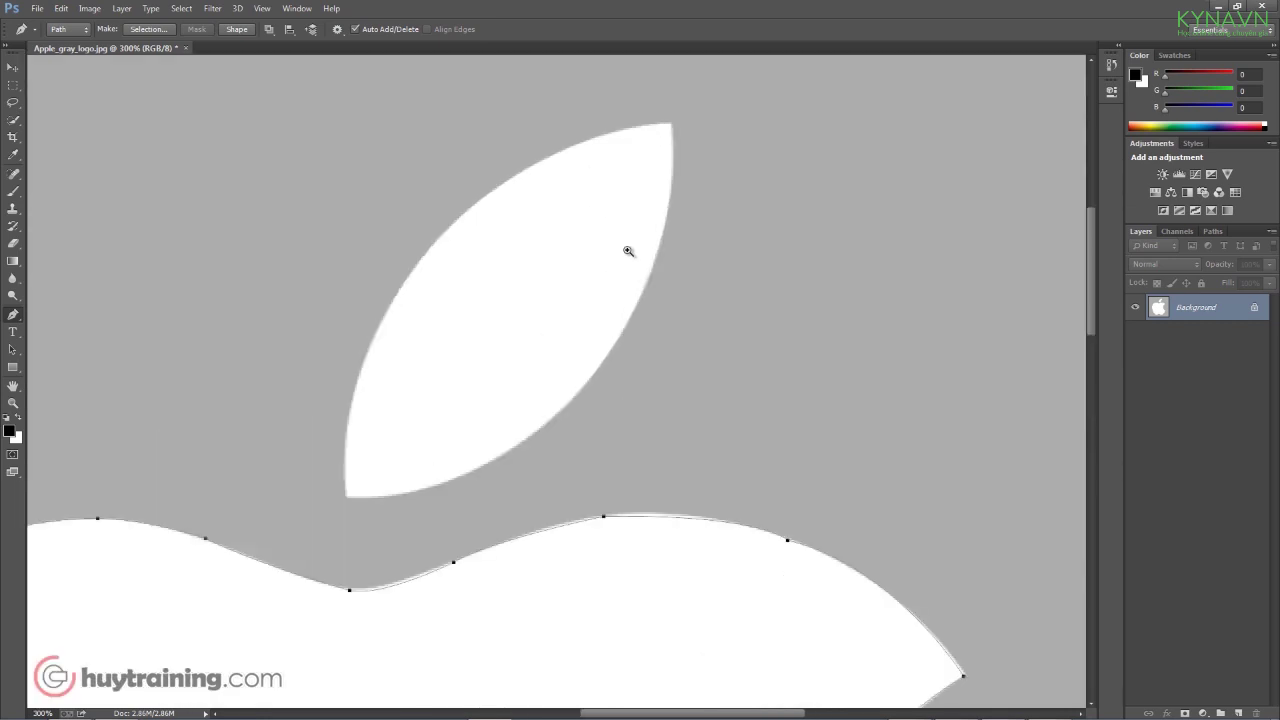
left_click(669, 125)
Outline the leaf with four curved anchors and close the path back at its tip.
left_click(418, 260)
left_click_drag(410, 287, 290, 403)
left_click(419, 262, "alt")
mouse_move(346, 494)
left_mouse_down()
mouse_move(340, 590)
mouse_move(362, 627)
left_mouse_up()
mouse_move(603, 362)
left_mouse_down()
mouse_move(767, 205)
mouse_move(727, 206)
left_mouse_up()
left_click(669, 124)
left_click_drag(681, 117, 647, 63)
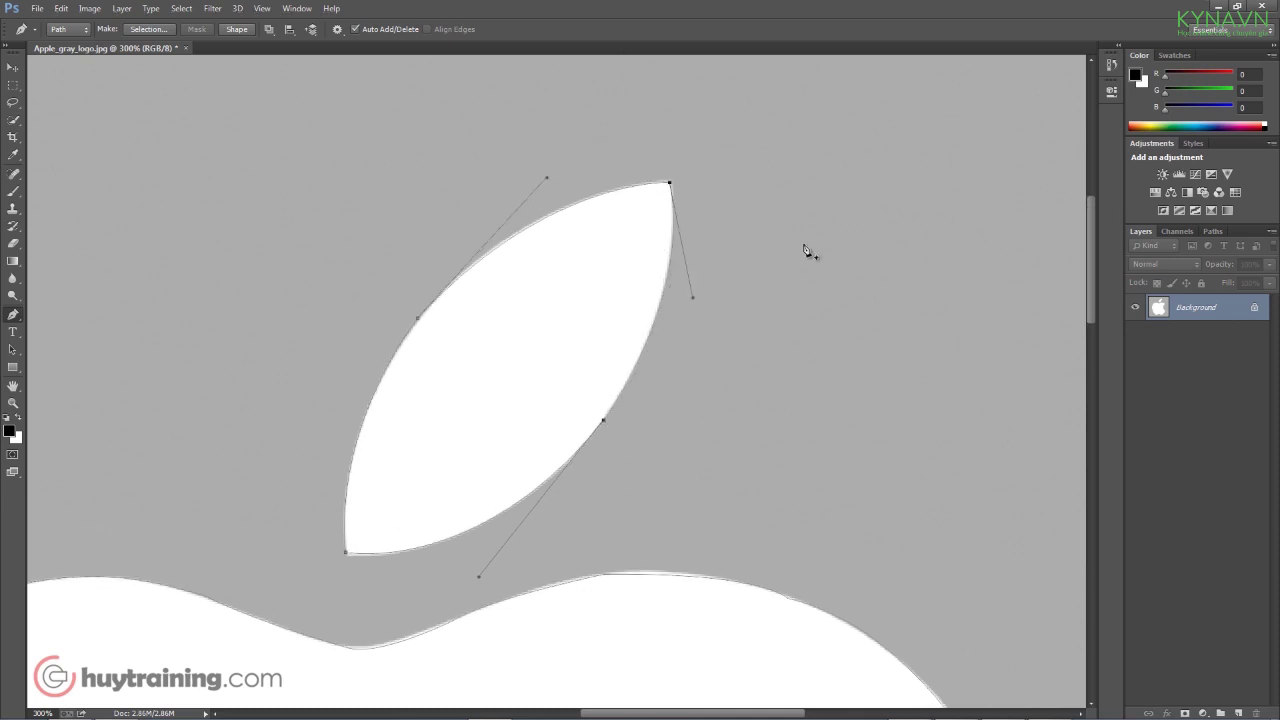
key("ctrl+minus")
key("ctrl+minus")
key("ctrl+minus")
key("ctrl+minus")
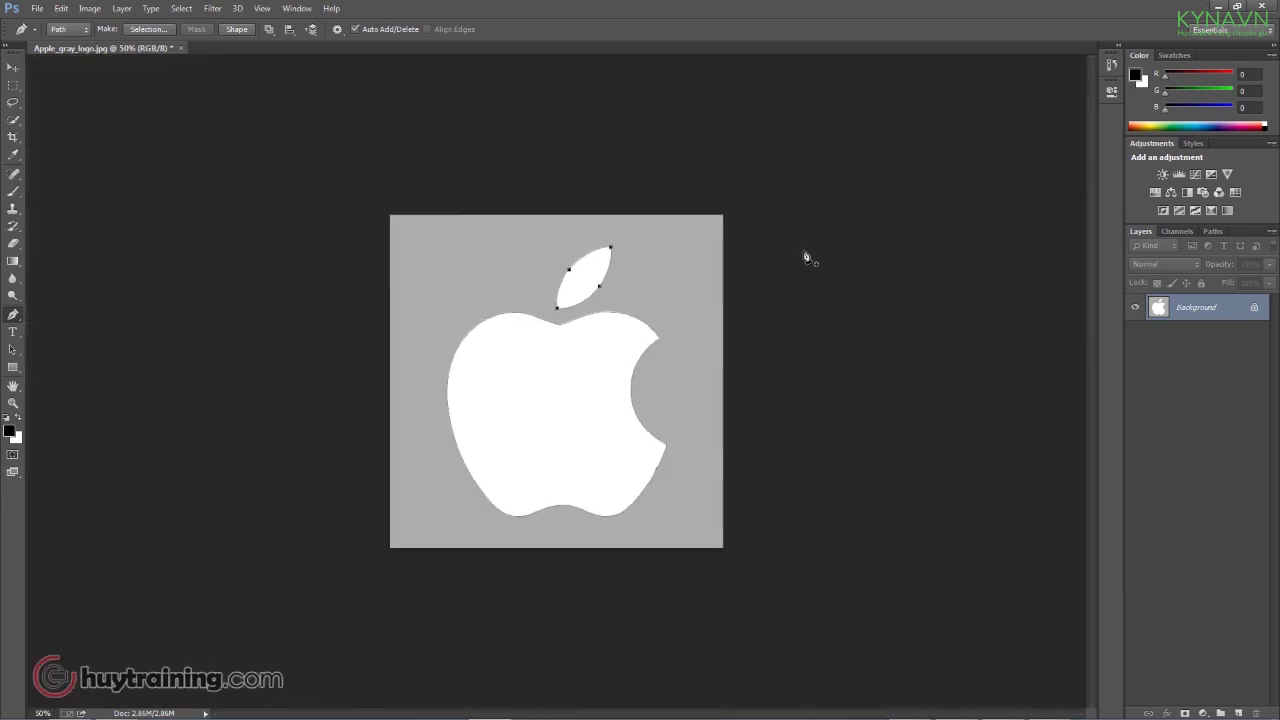
Load the apple and leaf paths as a selection with Ctrl+Enter, then start a new document.
key("ctrl+Return")
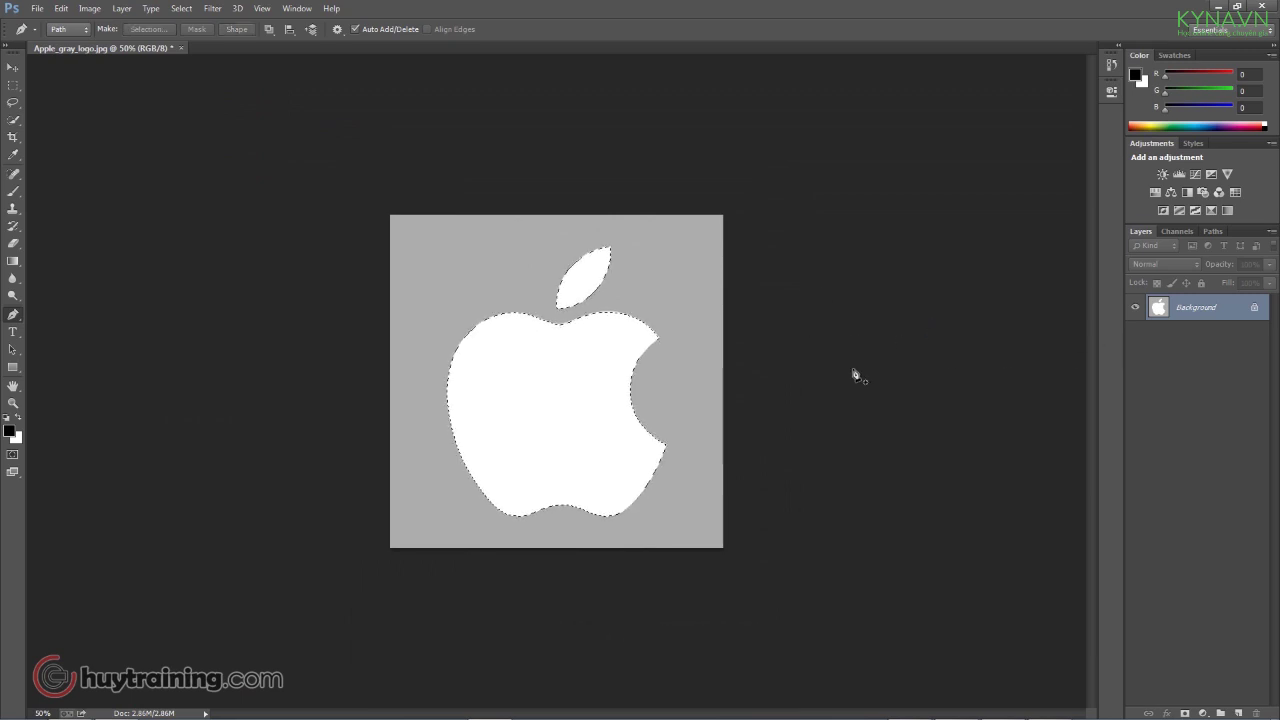
key("ctrl+plus")
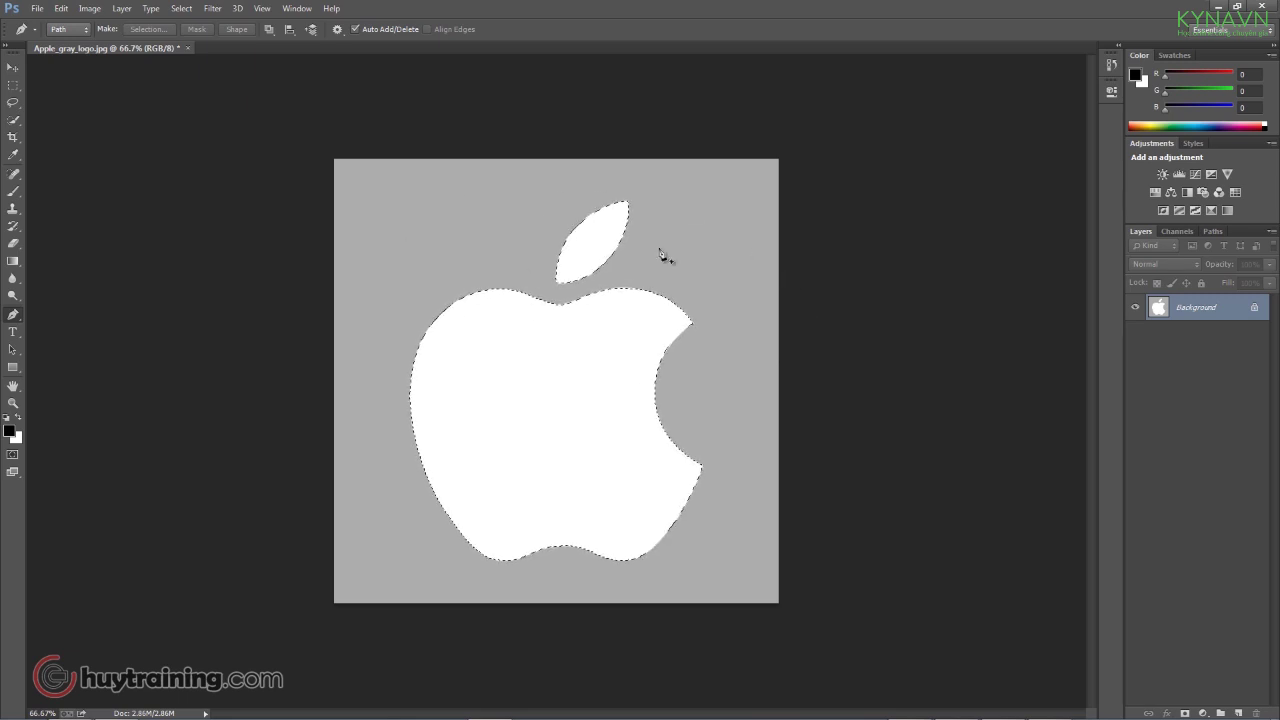
left_click(37, 8)
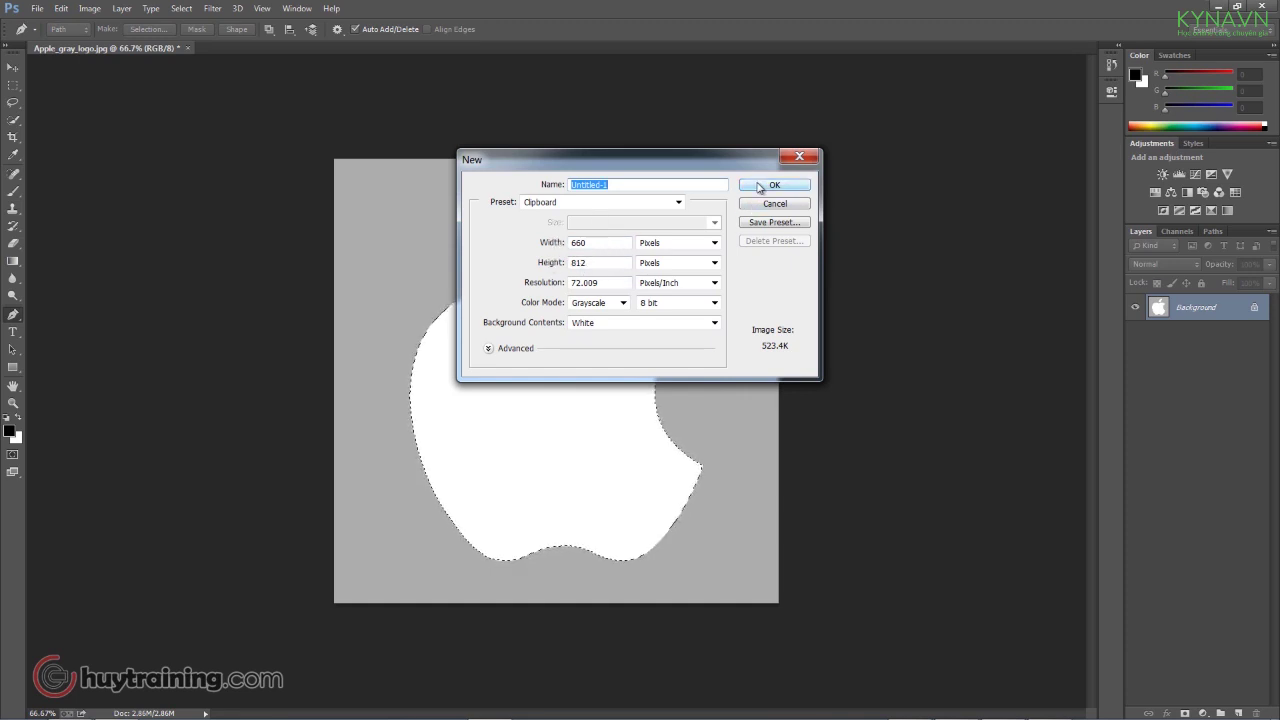
Create a 660 × 812 RGB Color document and paste the apple in as Layer 1.
left_click(603, 306)
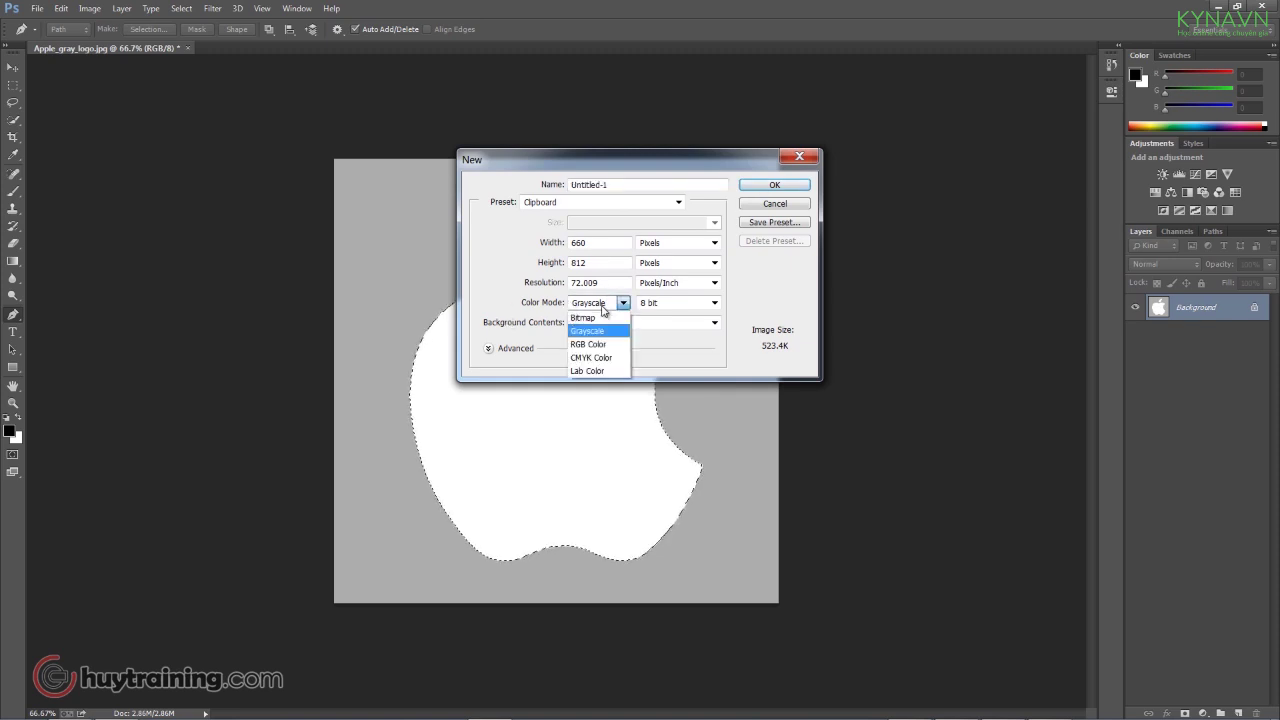
left_click(602, 346)
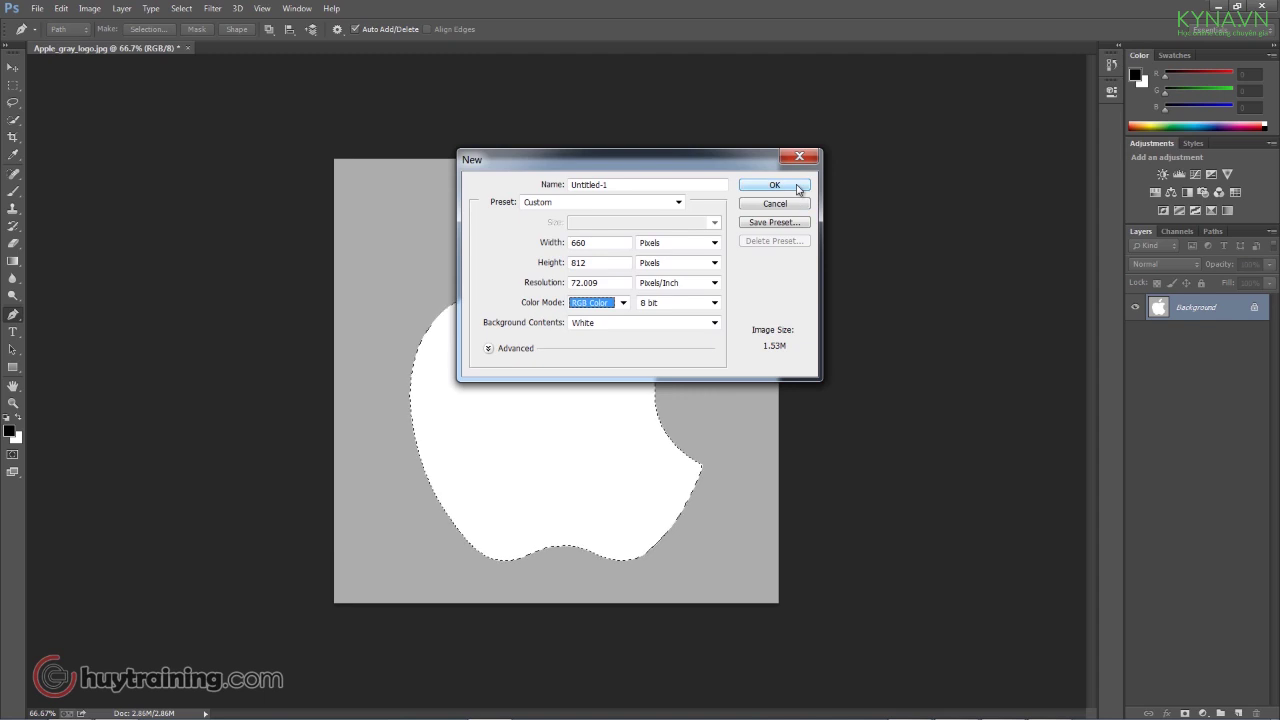
left_click(774, 186)
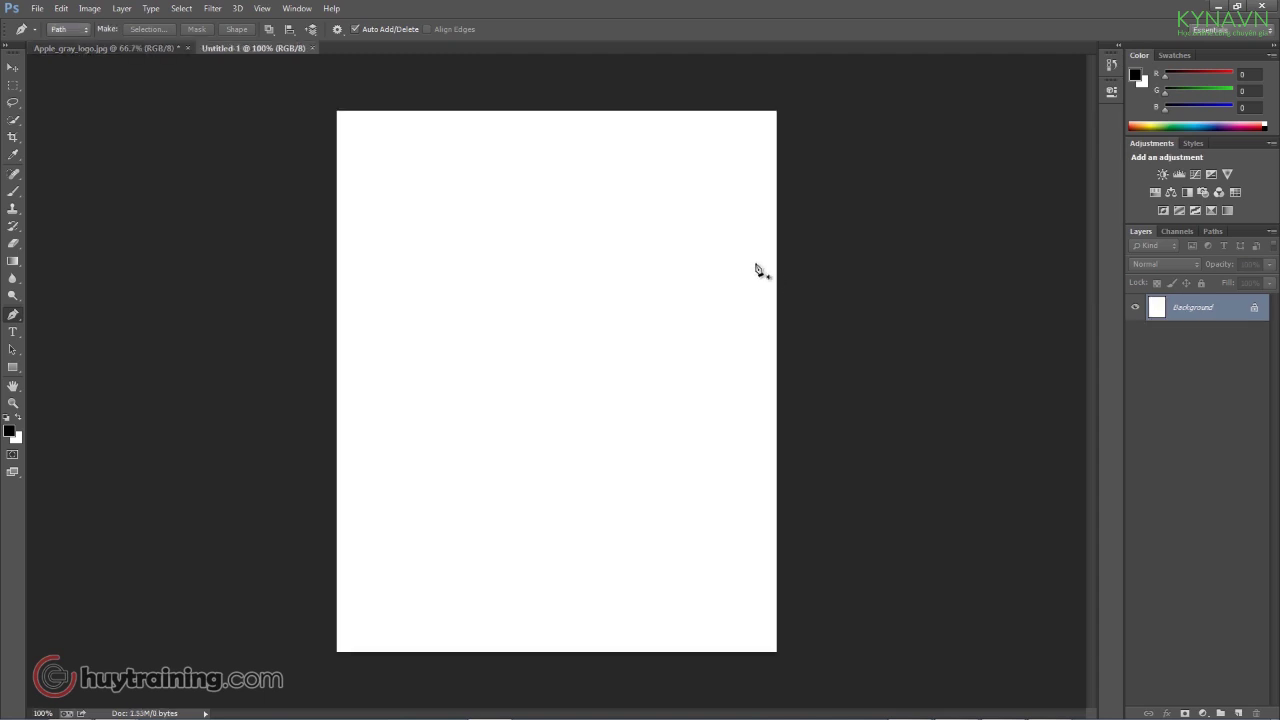
key("ctrl+Tab")
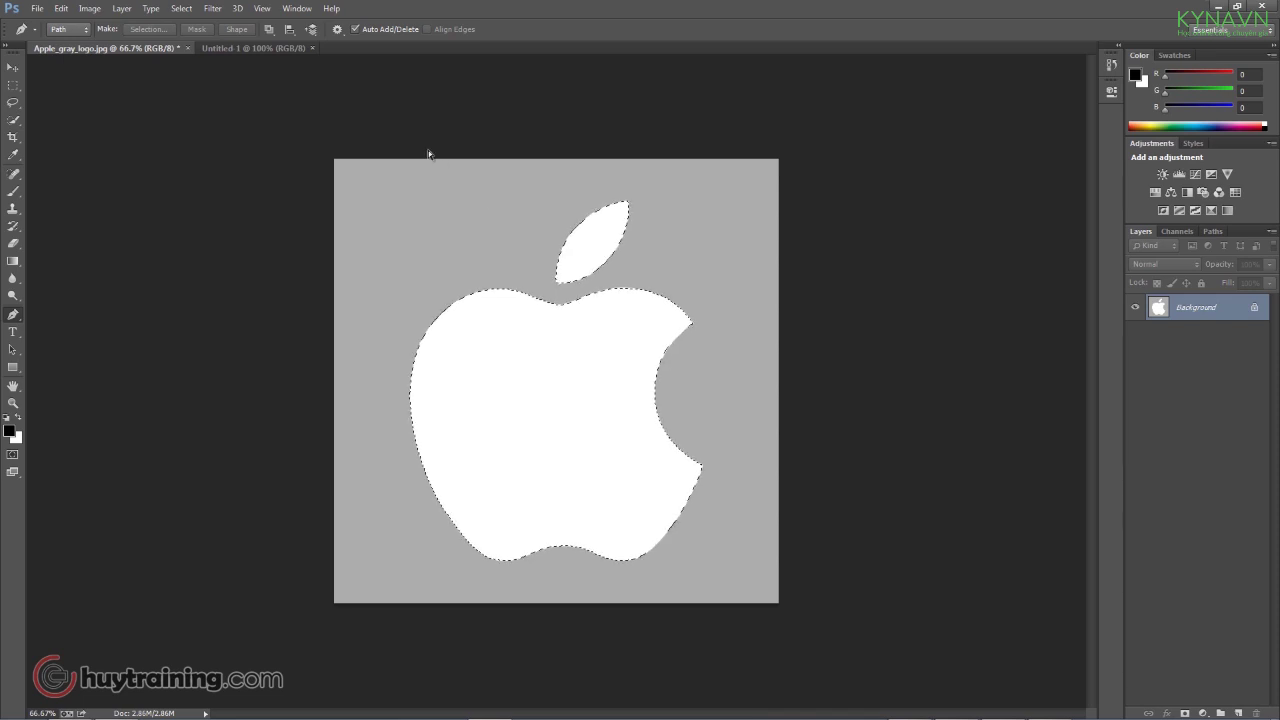
key("ctrl+Tab")
key("ctrl+v")
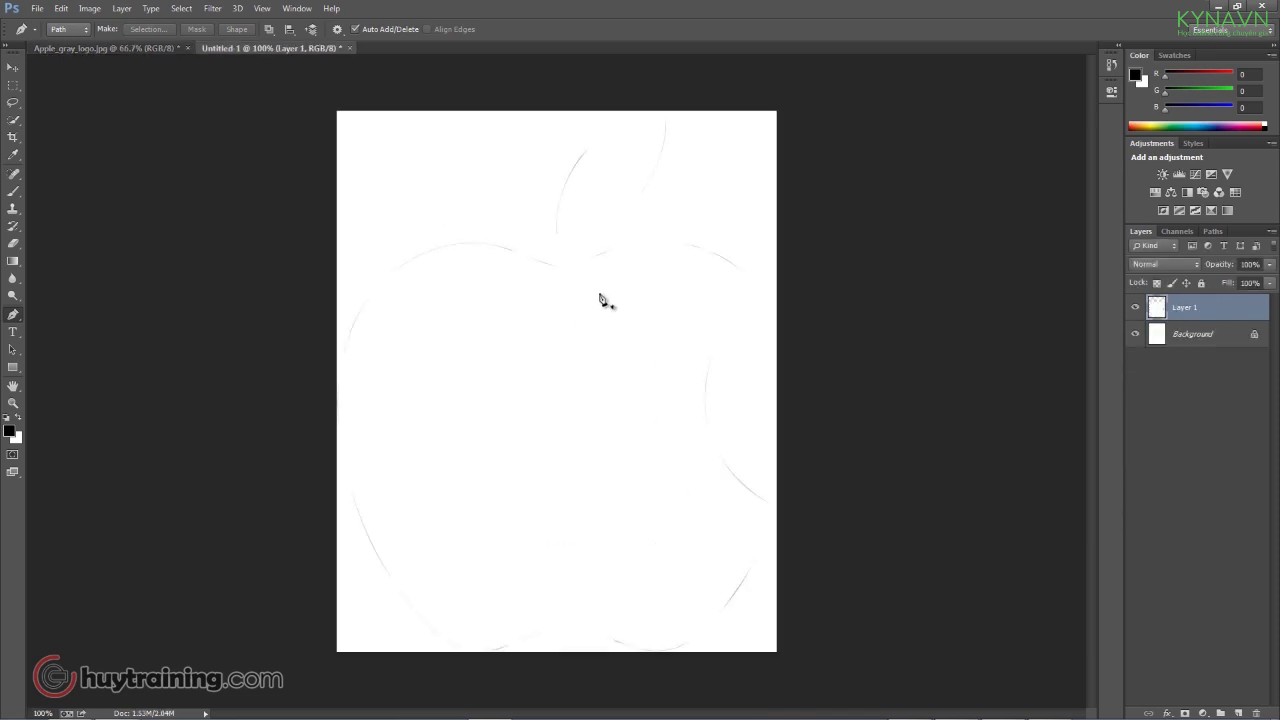
Free-transform Layer 1 down to about 71% and move it to the upper centre of the canvas.
key("ctrl+t")
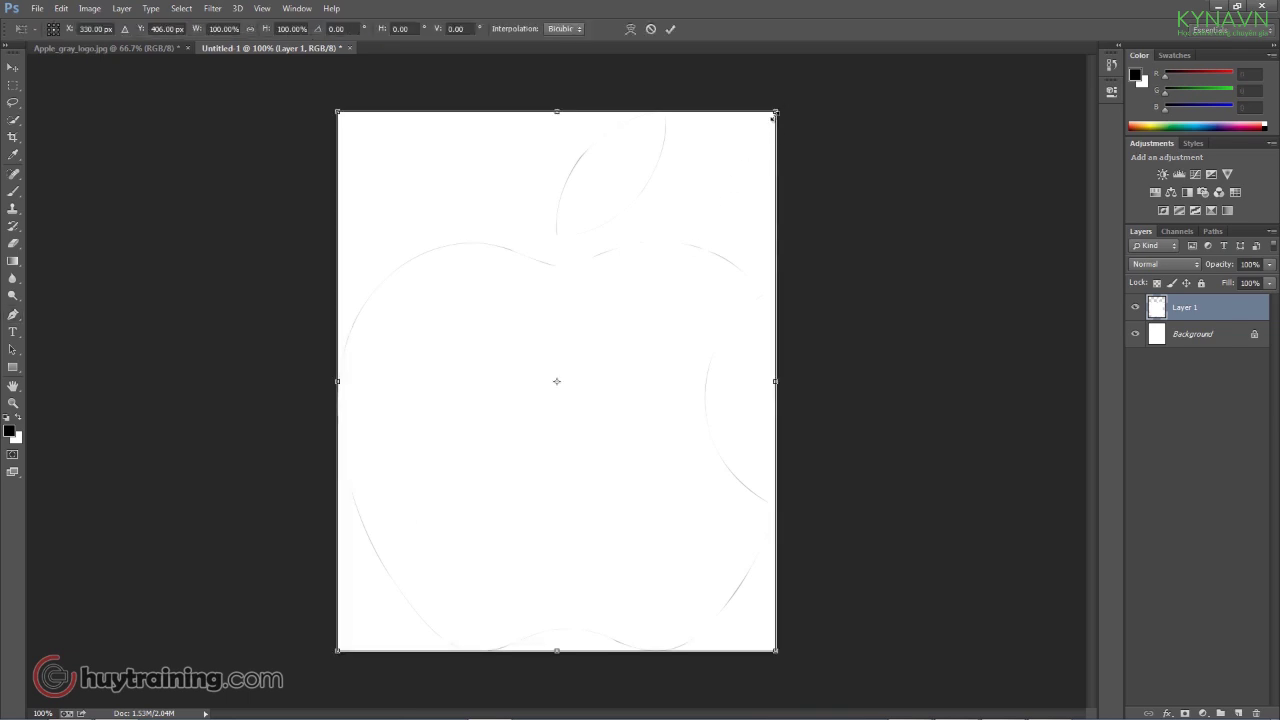
left_click_drag(769, 120, 659, 254)
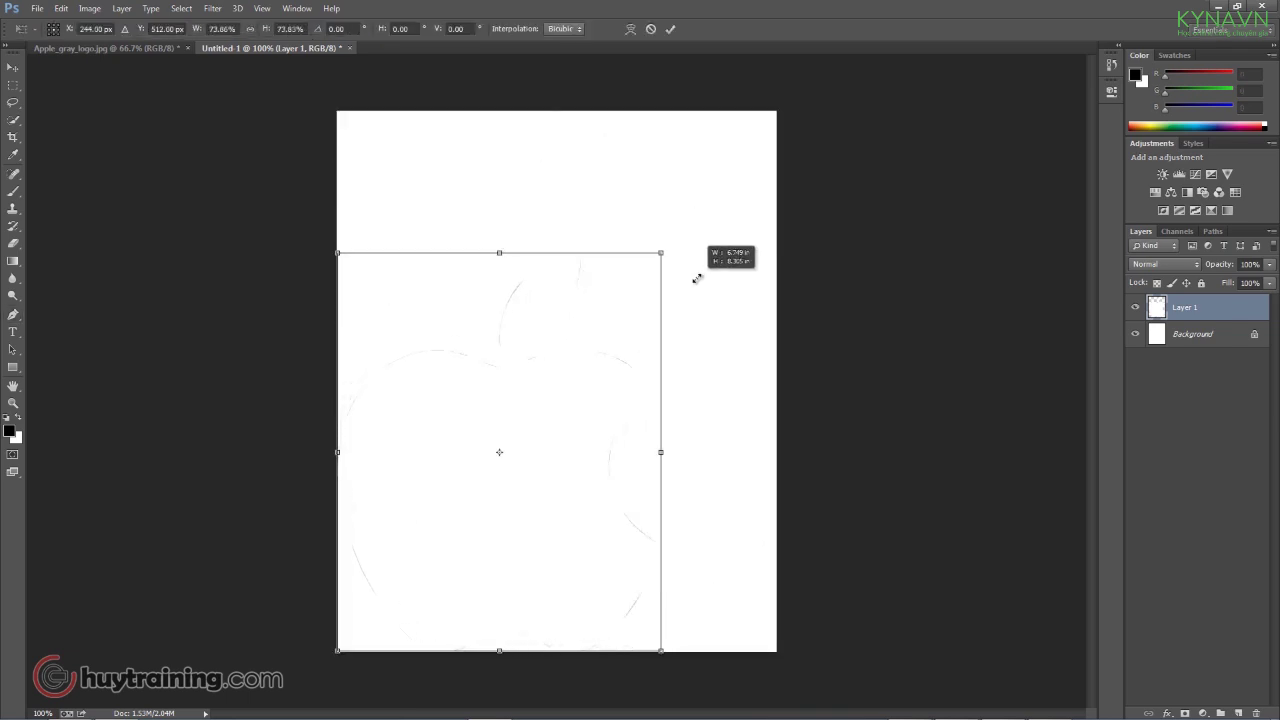
left_click_drag(537, 363, 587, 235)
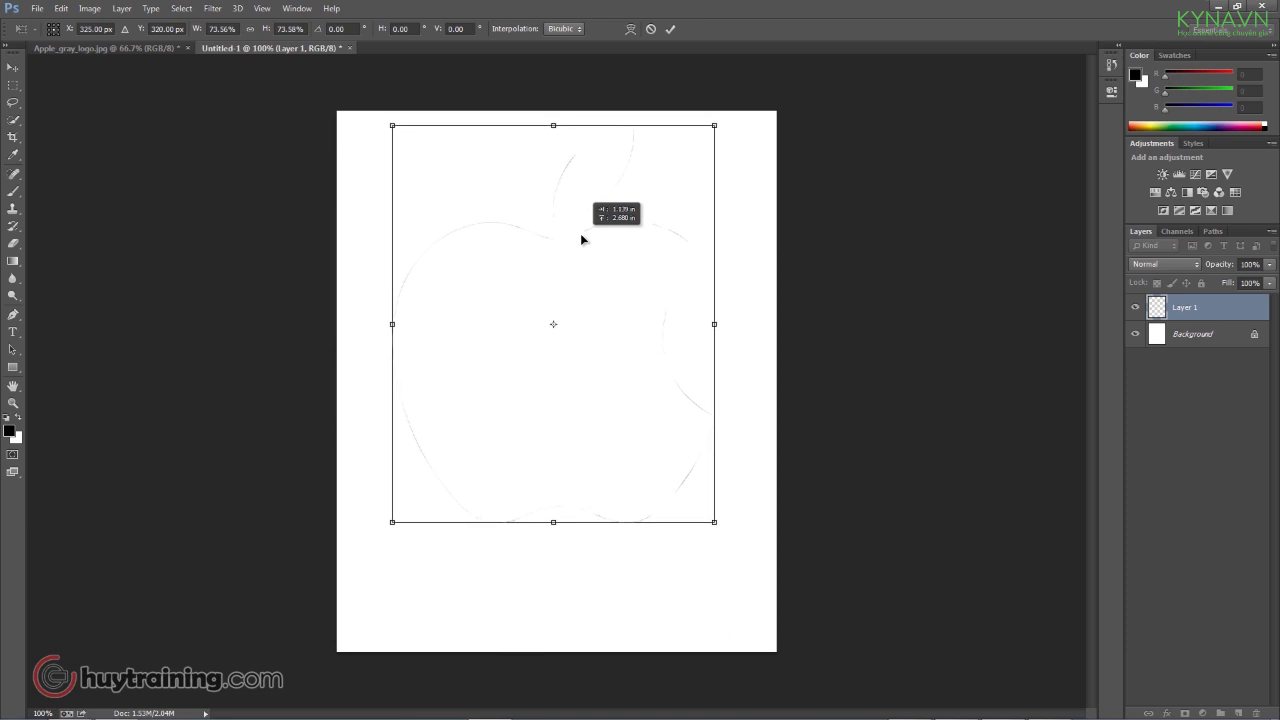
left_click_drag(709, 126, 705, 138)
left_click_drag(643, 214, 650, 219)
key("Return")
key("p")
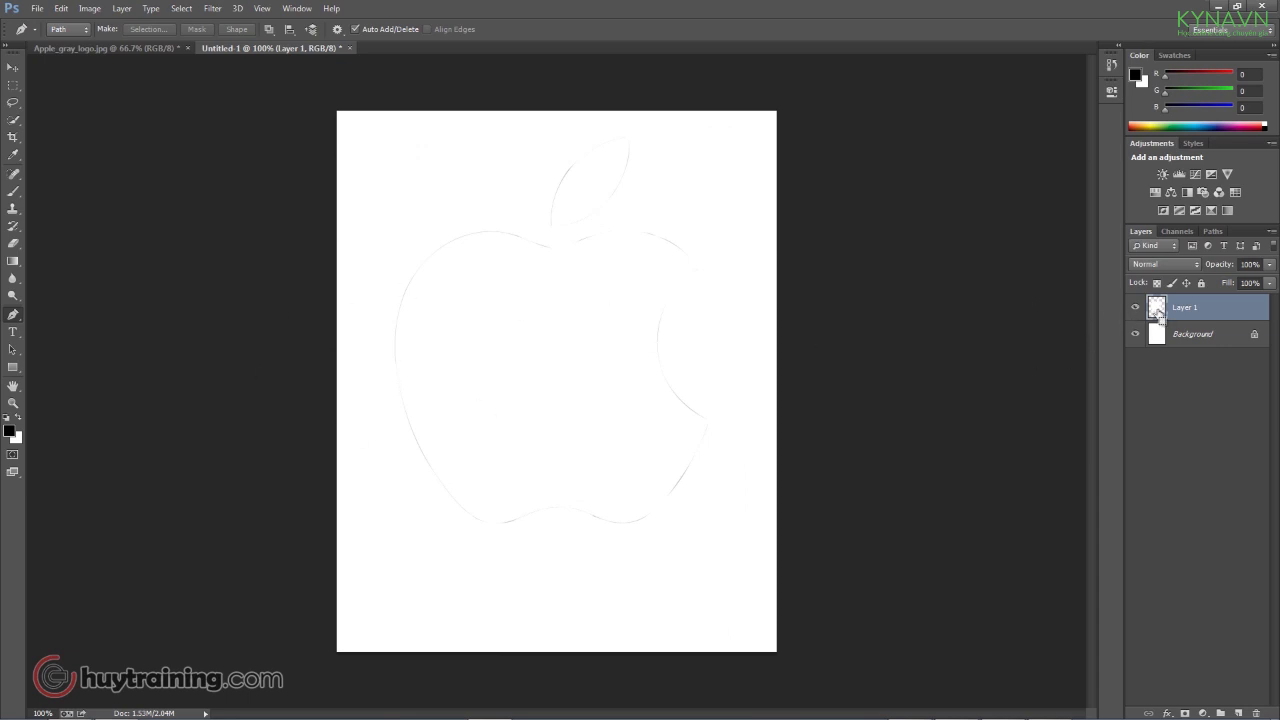
Fill the apple logo's shape with dark red #b53939 (181, 57, 57) and deselect it.
left_click(1157, 308, "ctrl")
left_click(10, 431)
left_click(585, 238)
left_click(773, 181)
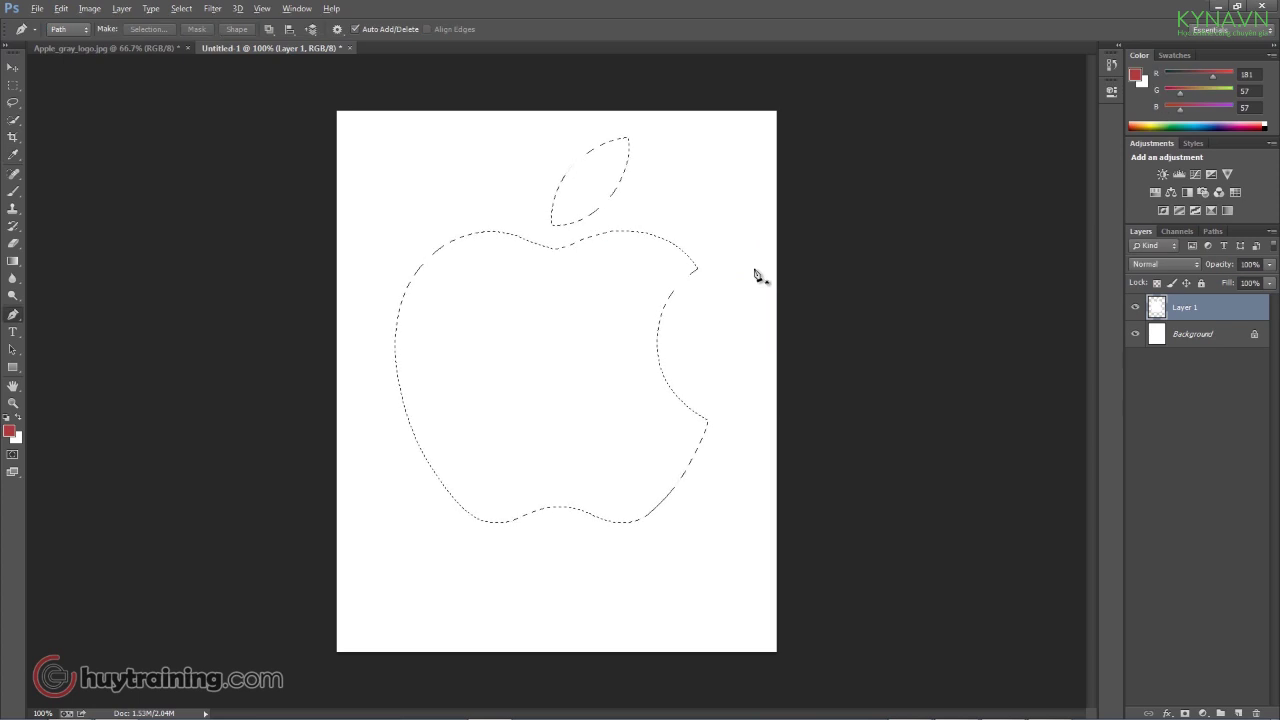
key("alt+BackSpace")
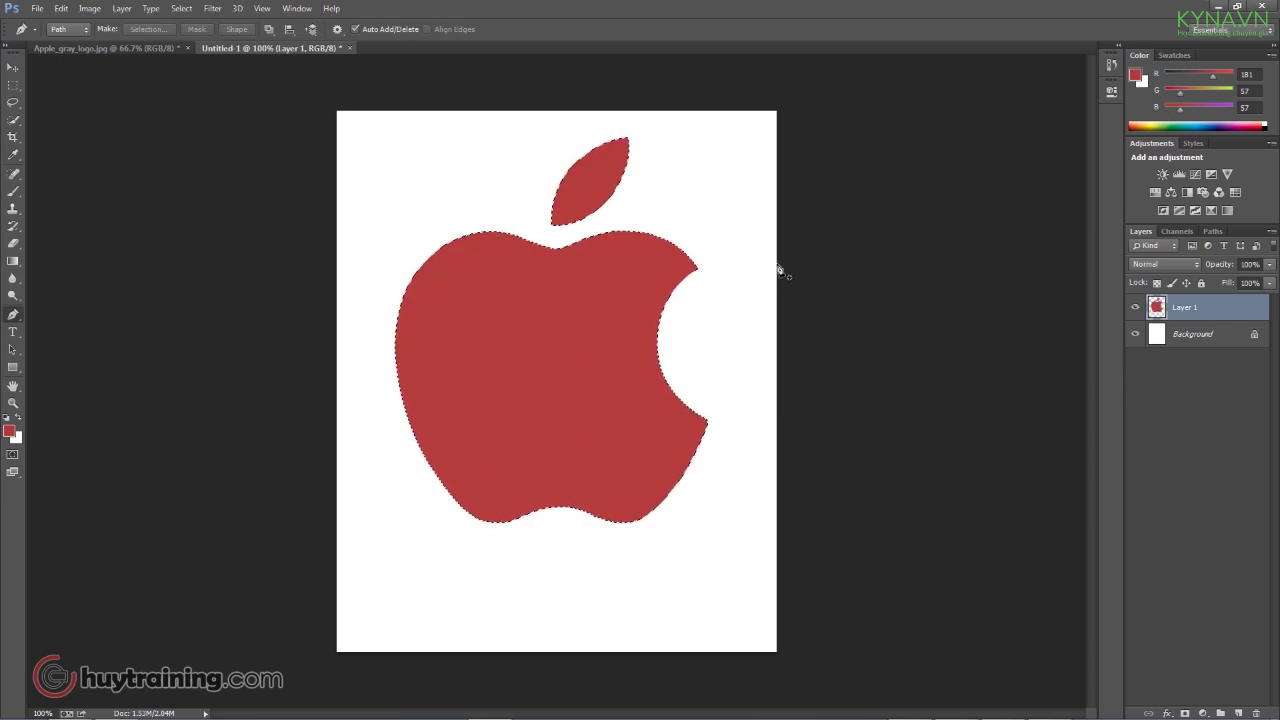
key("ctrl+d")
Type 'Apple' below the logo and enlarge the text to about 128-132 pt.
key("t")
left_click(405, 581)
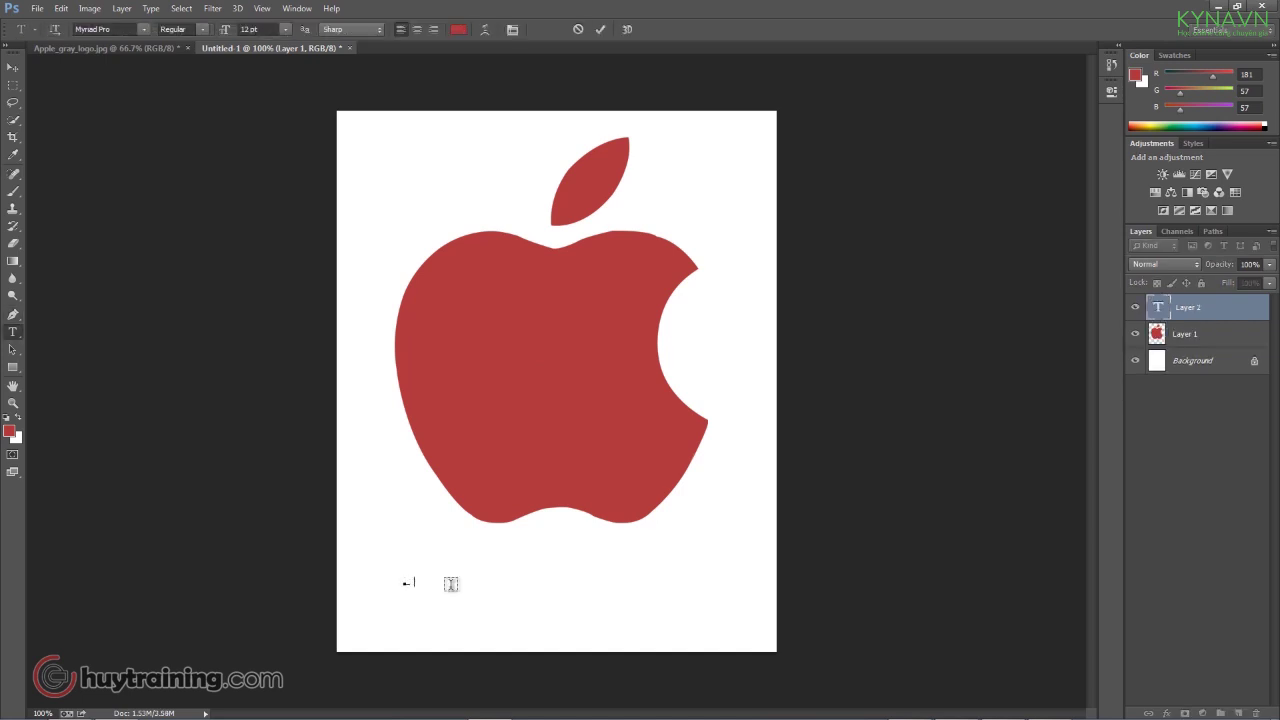
type("App")
type("le")
double_click(420, 582)
left_click_drag(225, 31, 309, 31)
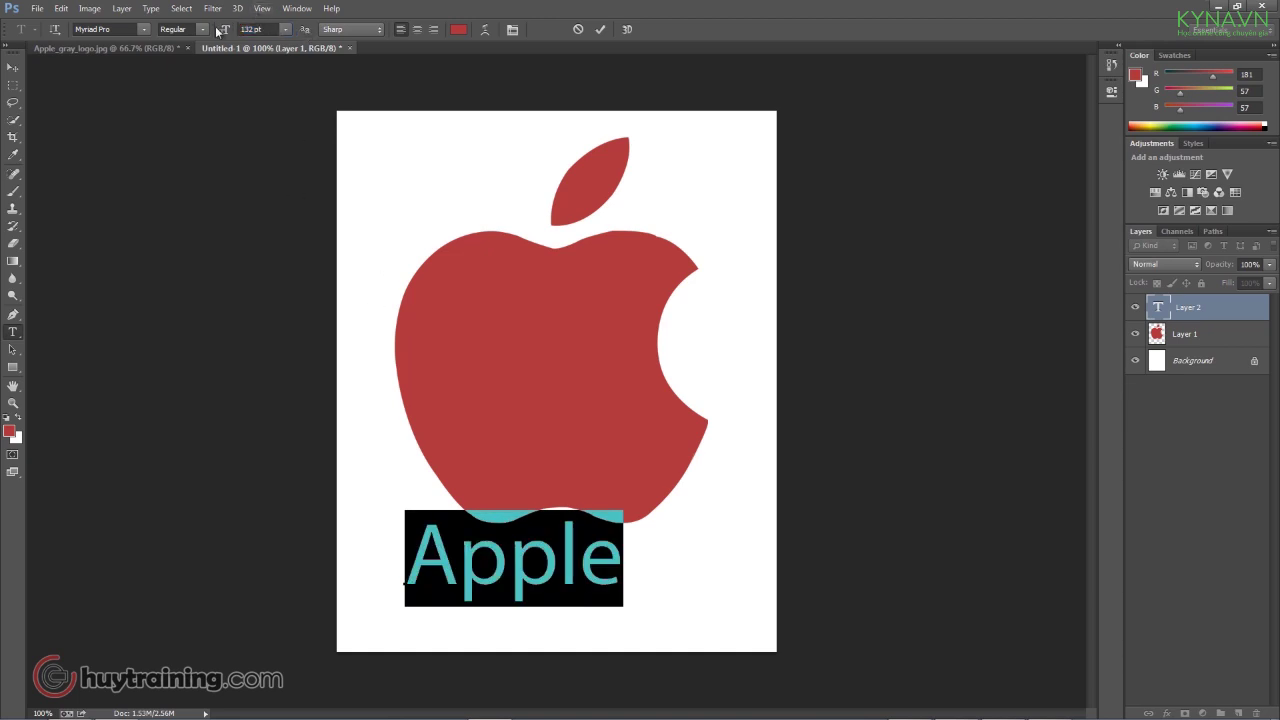
left_click_drag(219, 31, 222, 33)
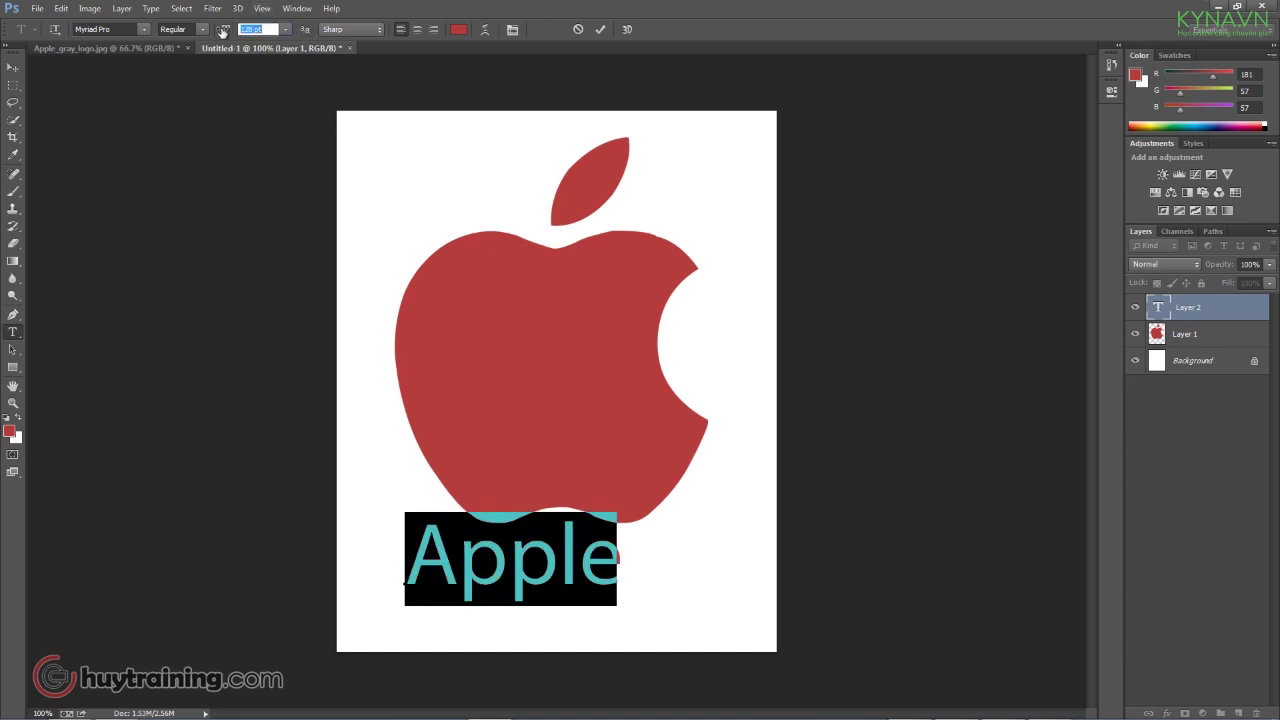
Commit the Apple caption, move it right and down, and reopen it for editing.
left_click(14, 68)
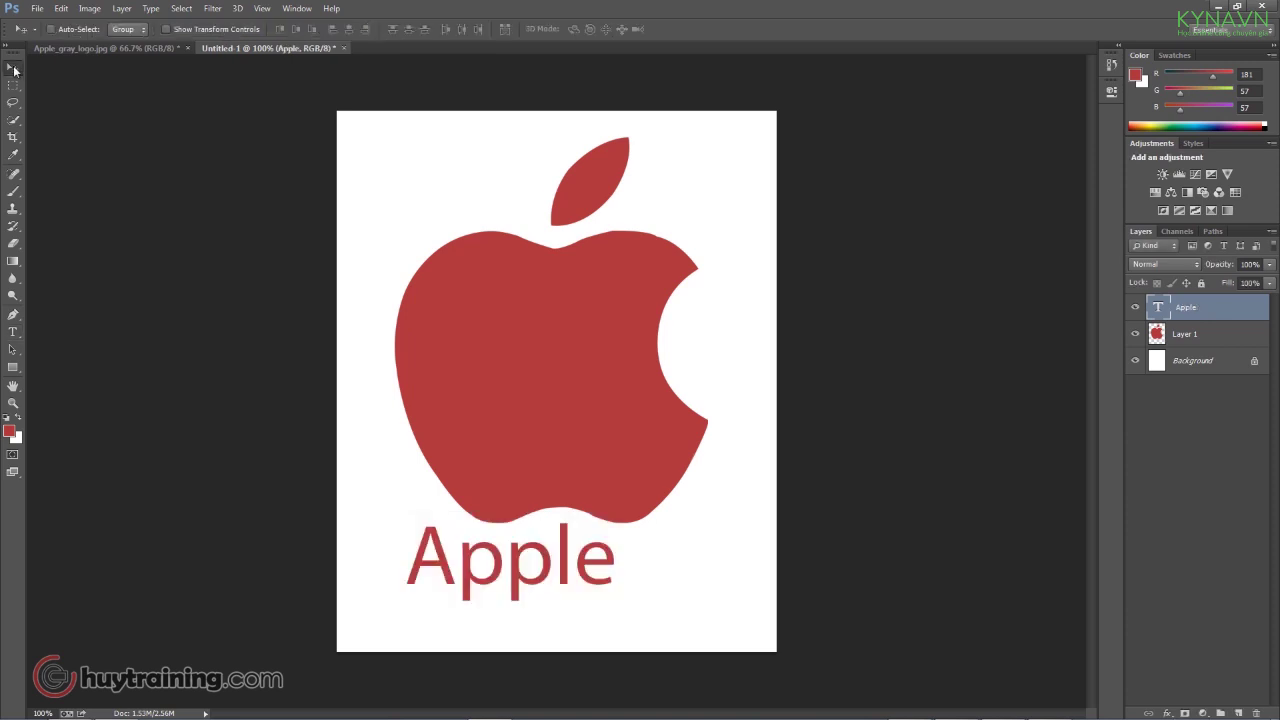
left_click_drag(552, 571, 594, 582)
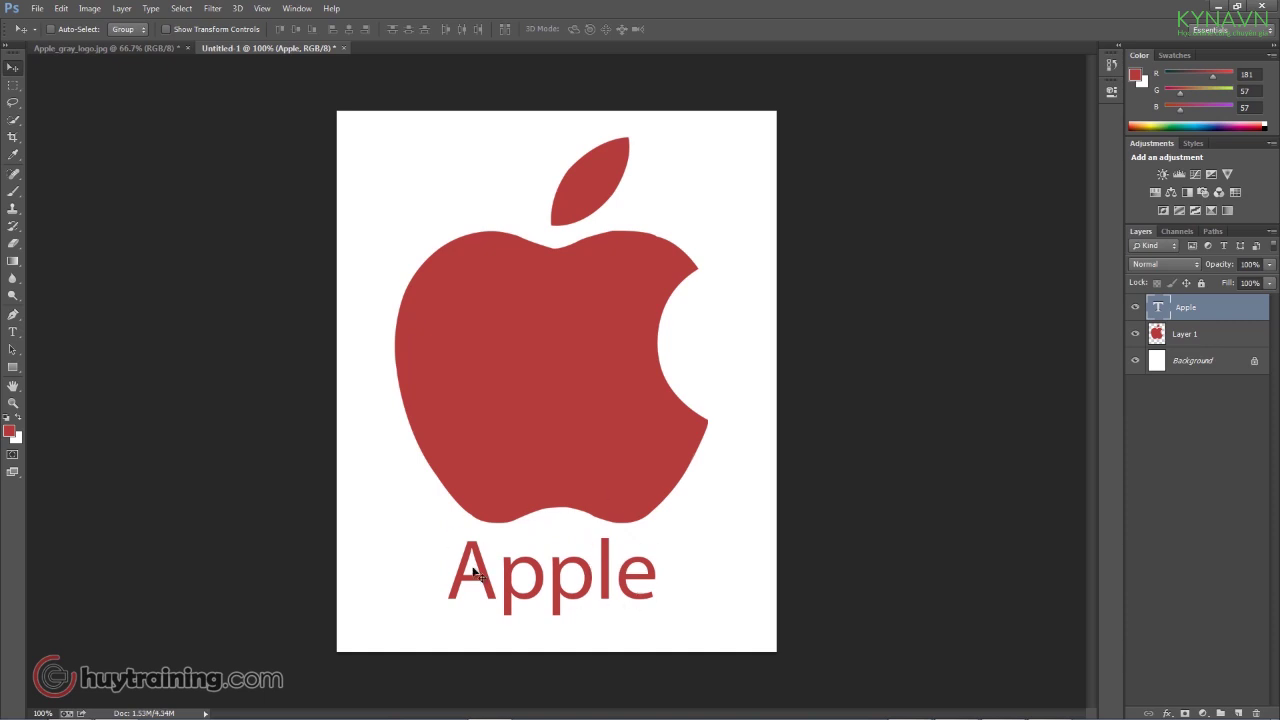
key("t")
double_click(573, 585)
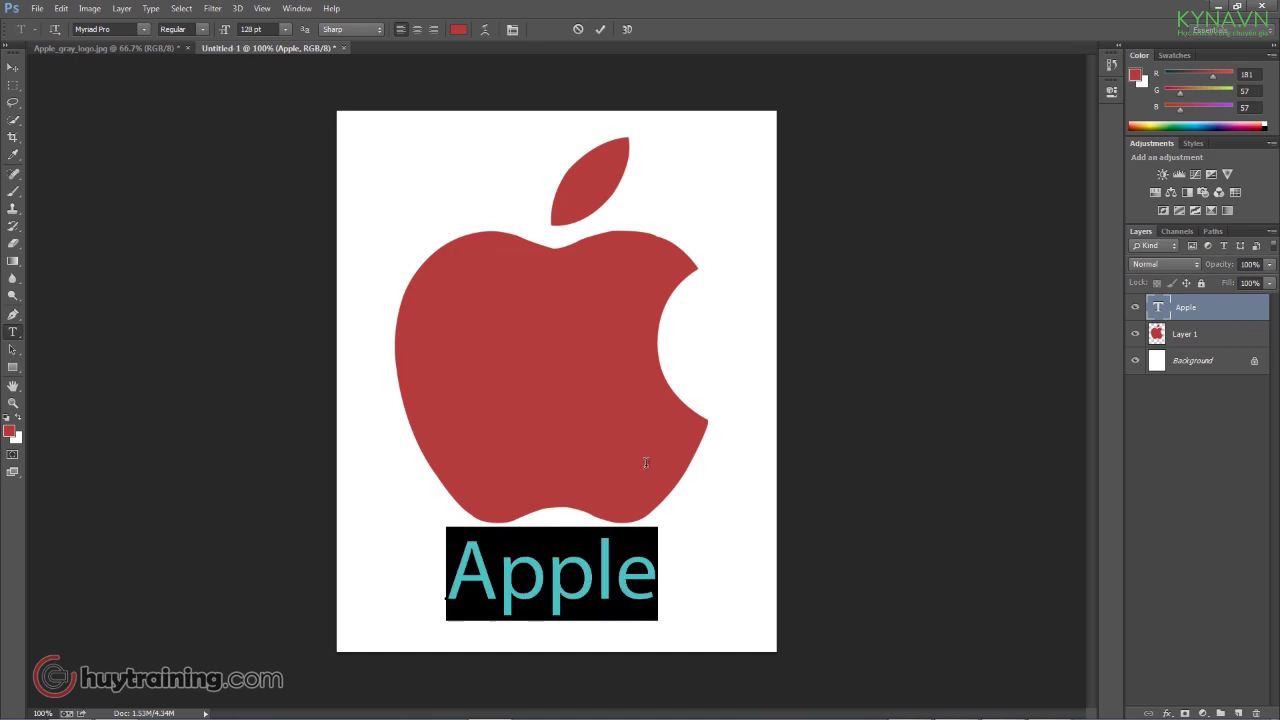
Make the caption Myriad Pro Bold Condensed at 143 pt and nudge it slightly down.
left_click(207, 31)
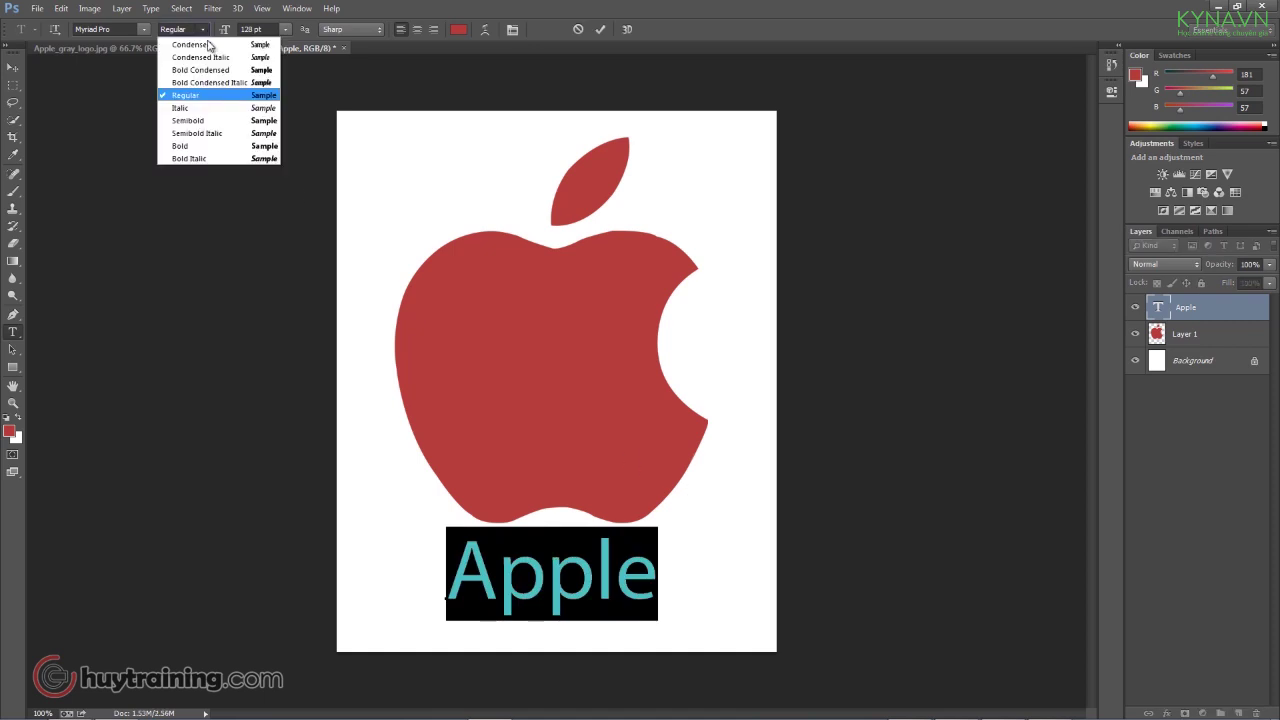
left_click(212, 72)
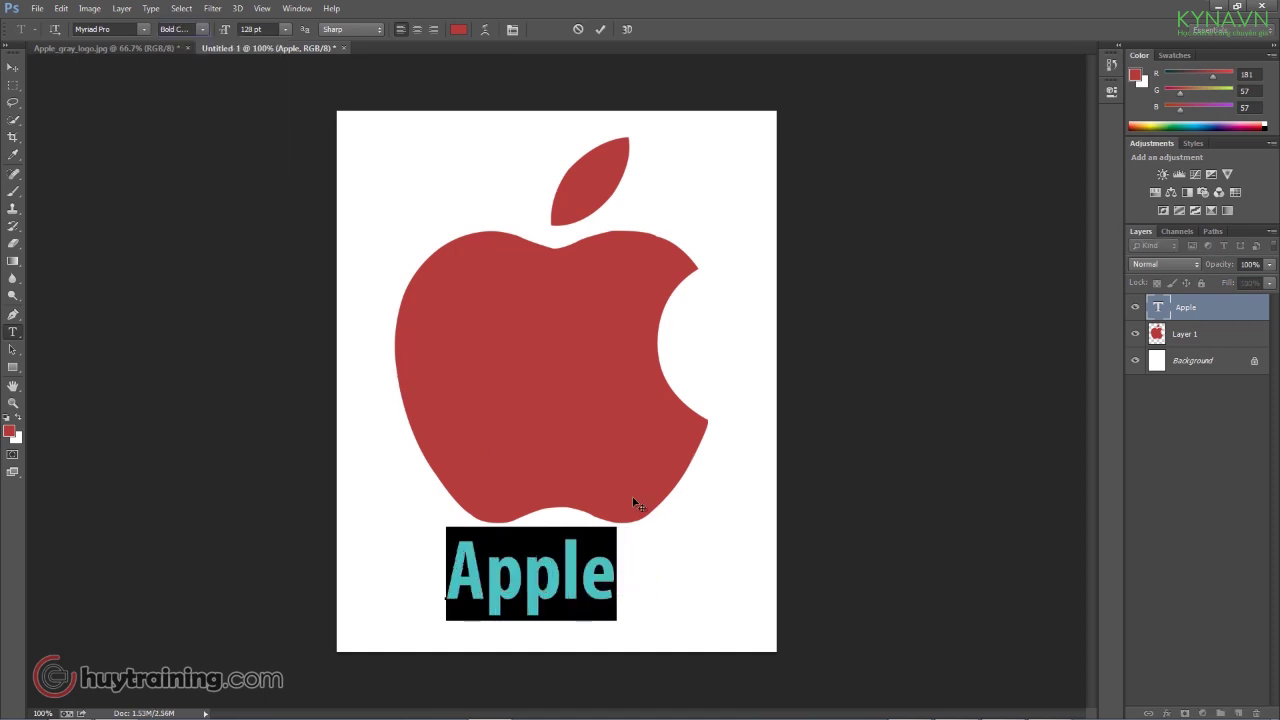
left_click_drag(224, 30, 235, 31)
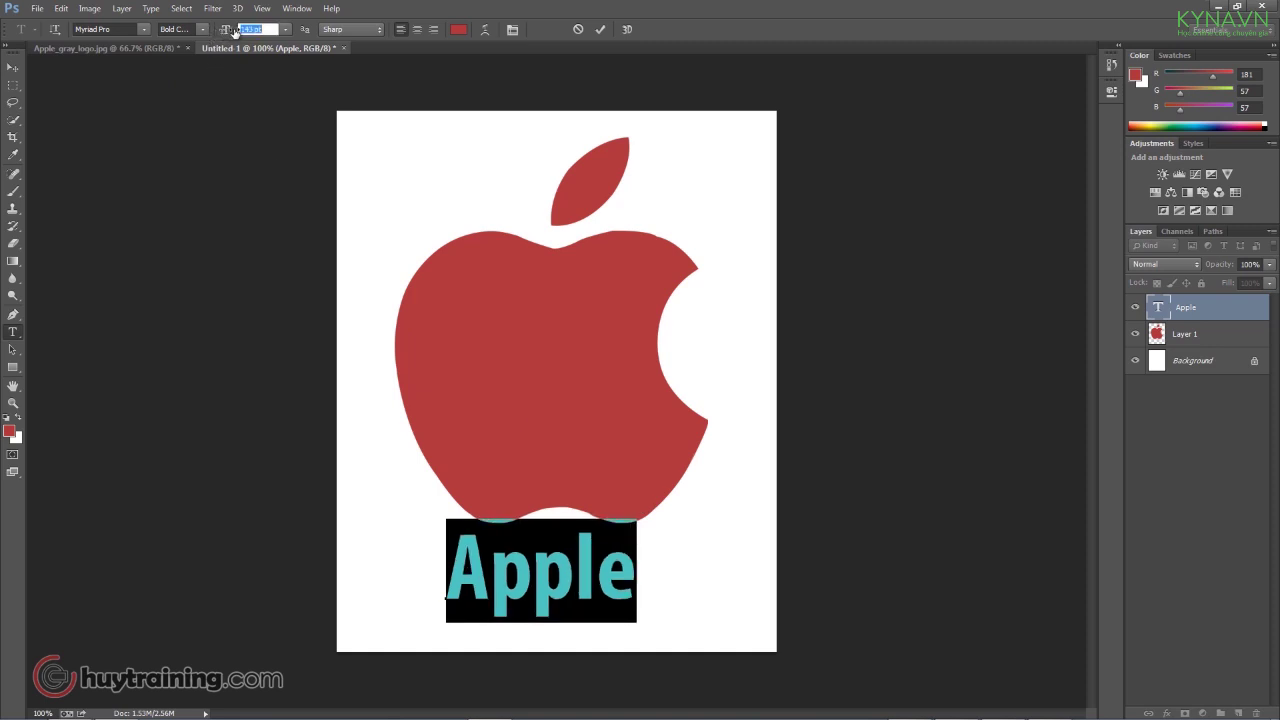
left_click(13, 67)
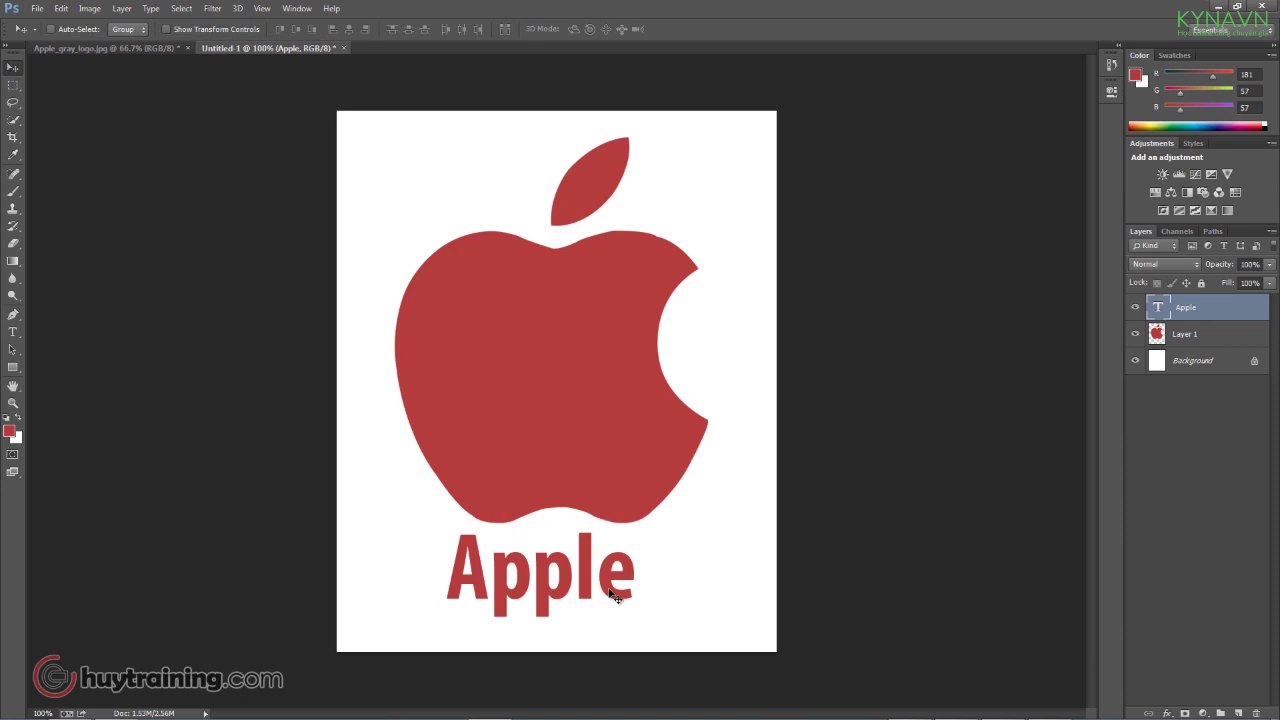
left_click_drag(601, 582, 607, 587)
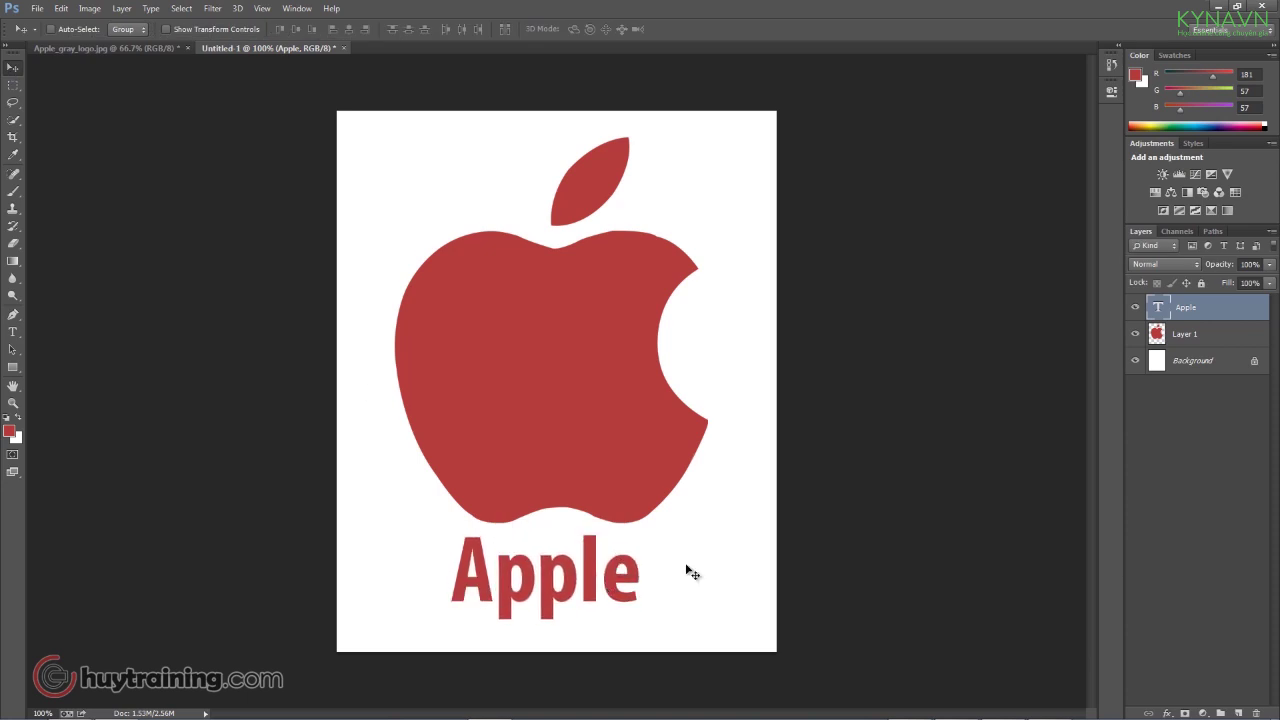
Check the caption's settings in the Character panel, then nudge it right to centre it under the logo.
key("t")
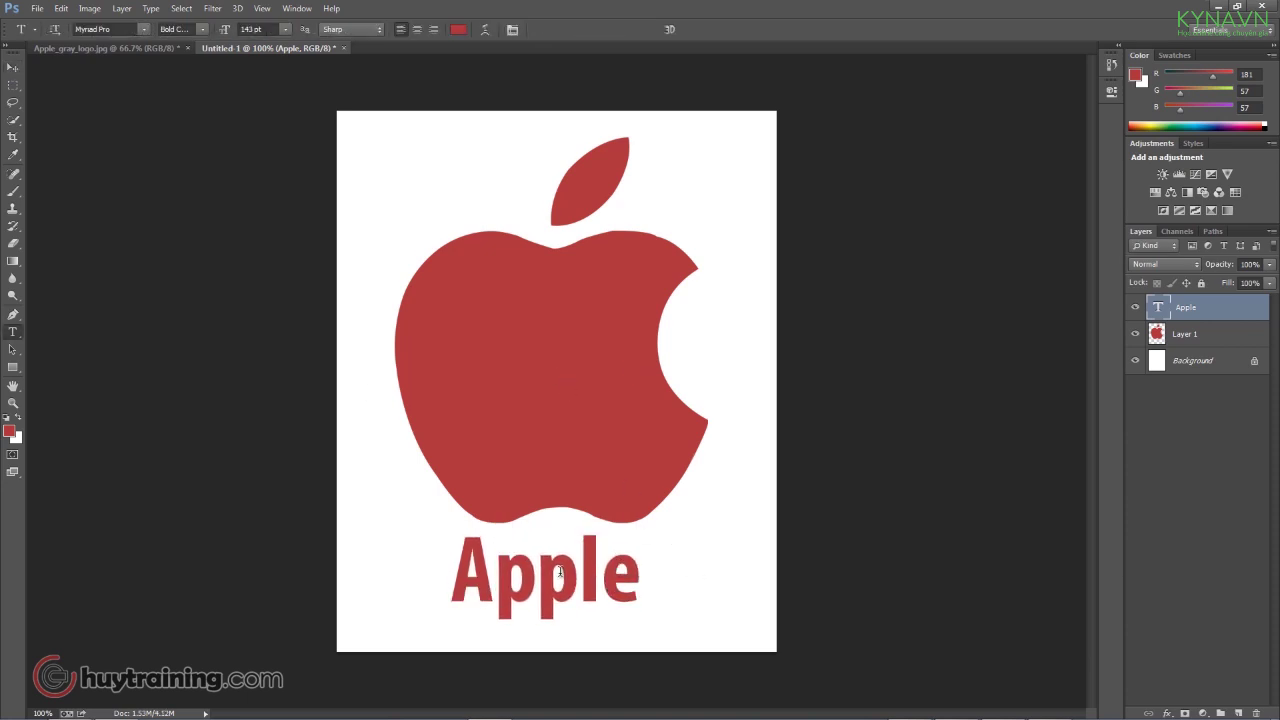
double_click(575, 572)
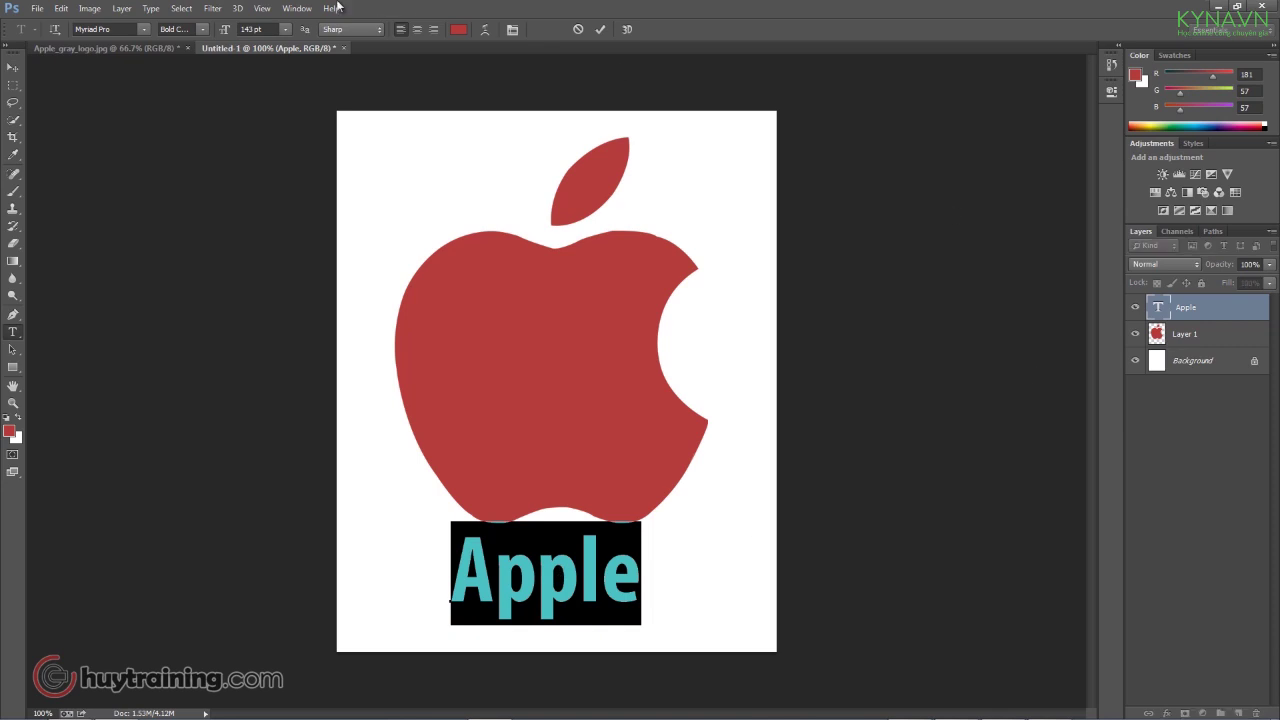
left_click(296, 8)
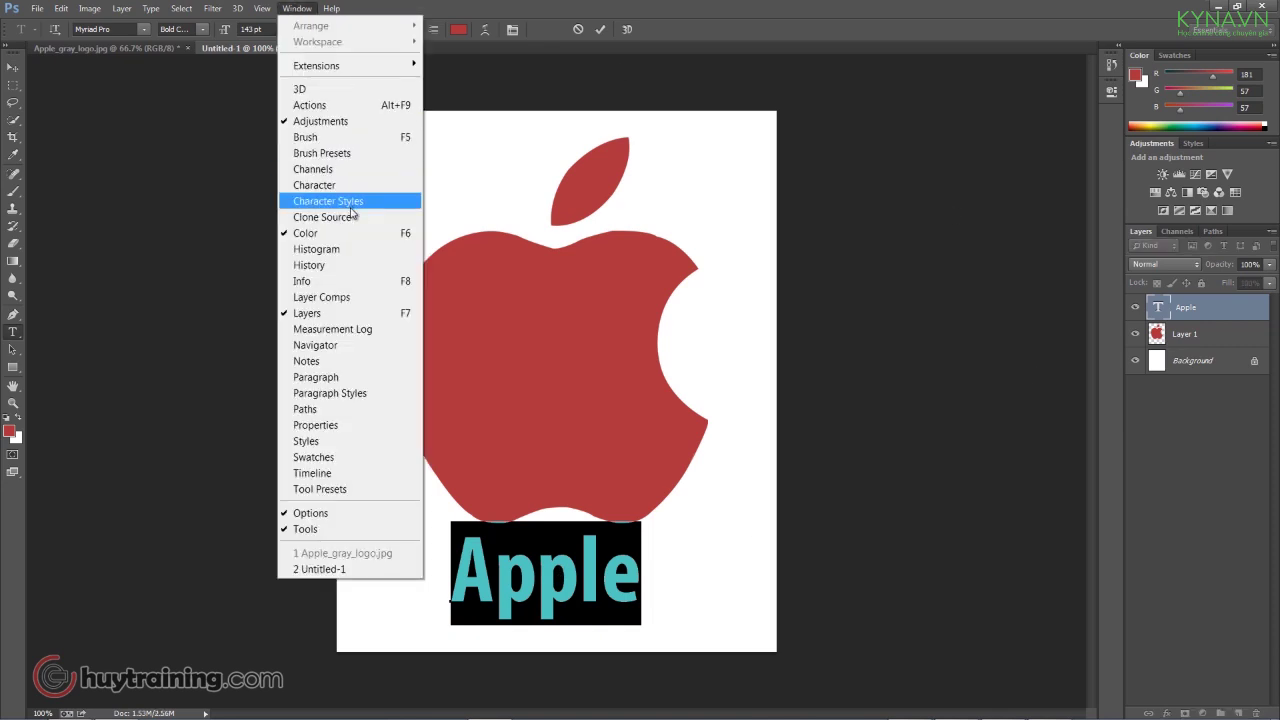
left_click(323, 185)
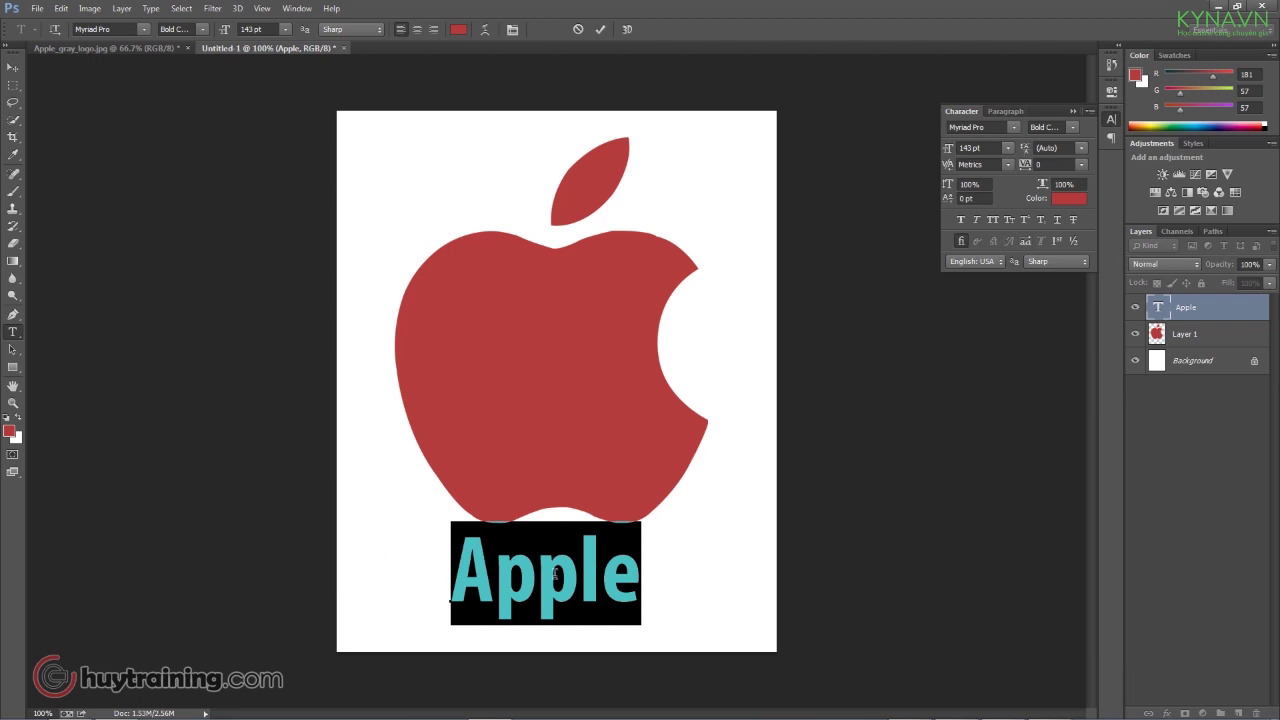
left_click(13, 67)
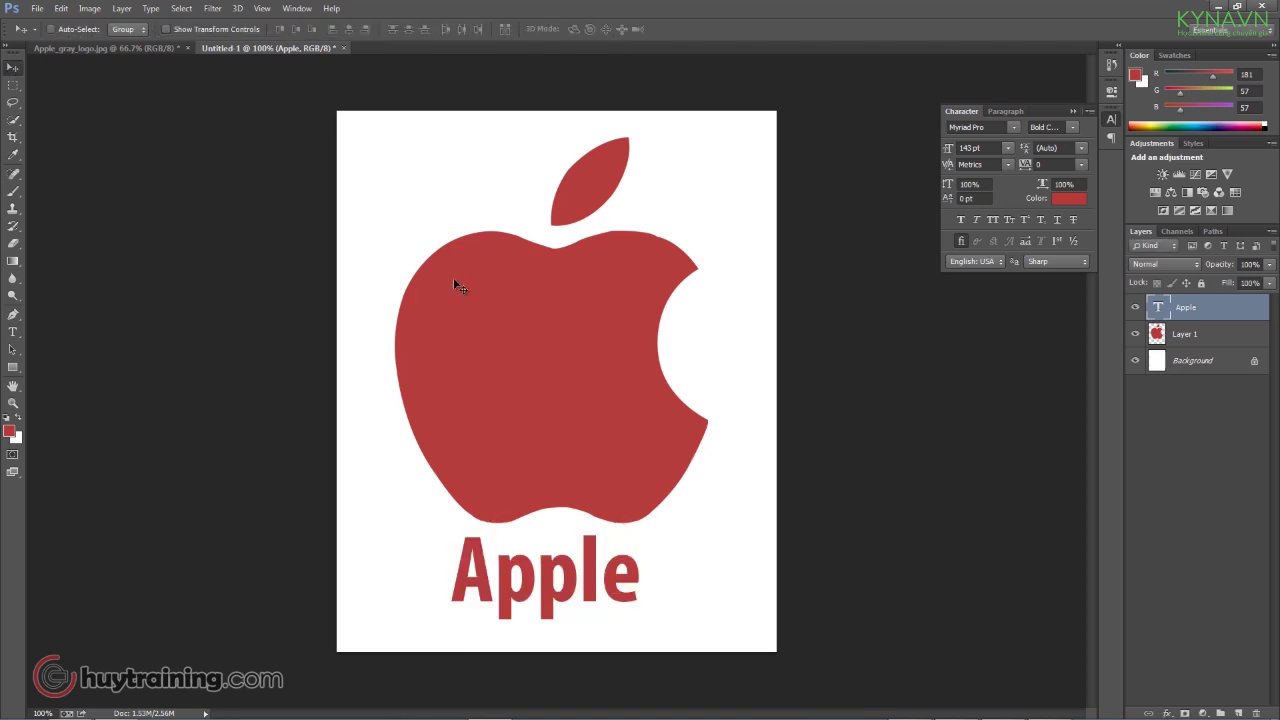
left_click(1073, 111)
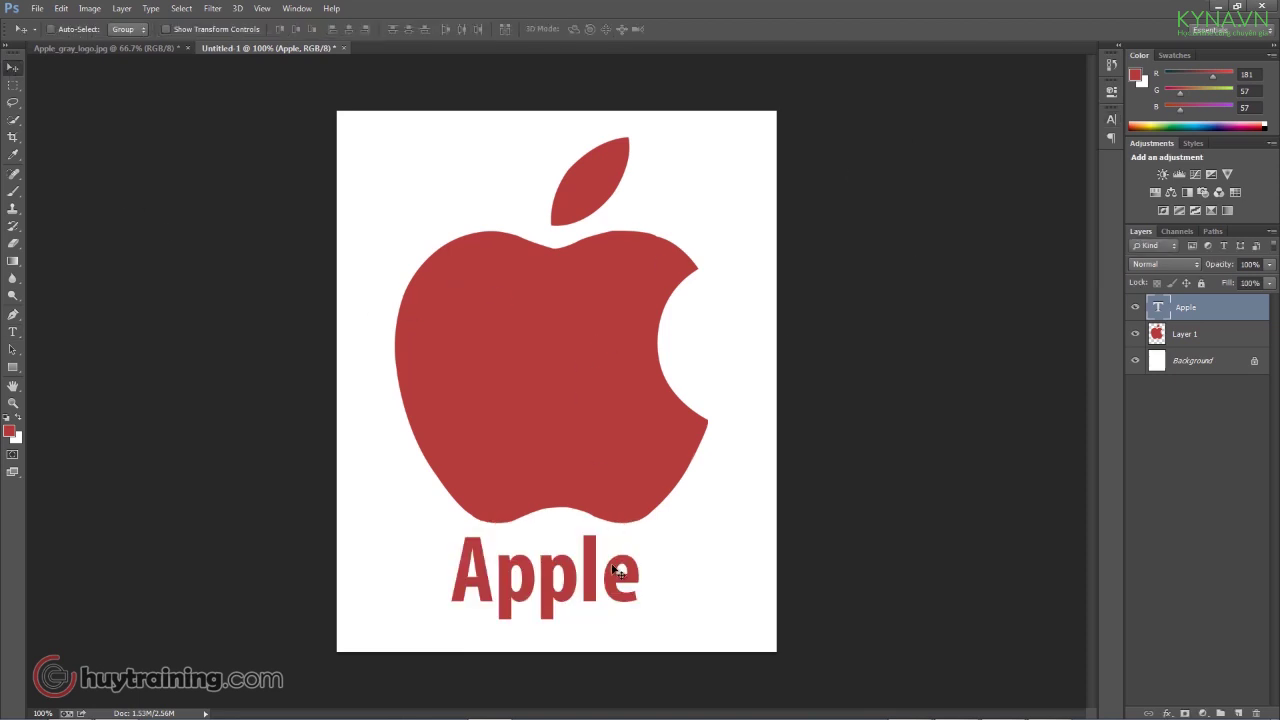
left_click_drag(596, 575, 603, 575)
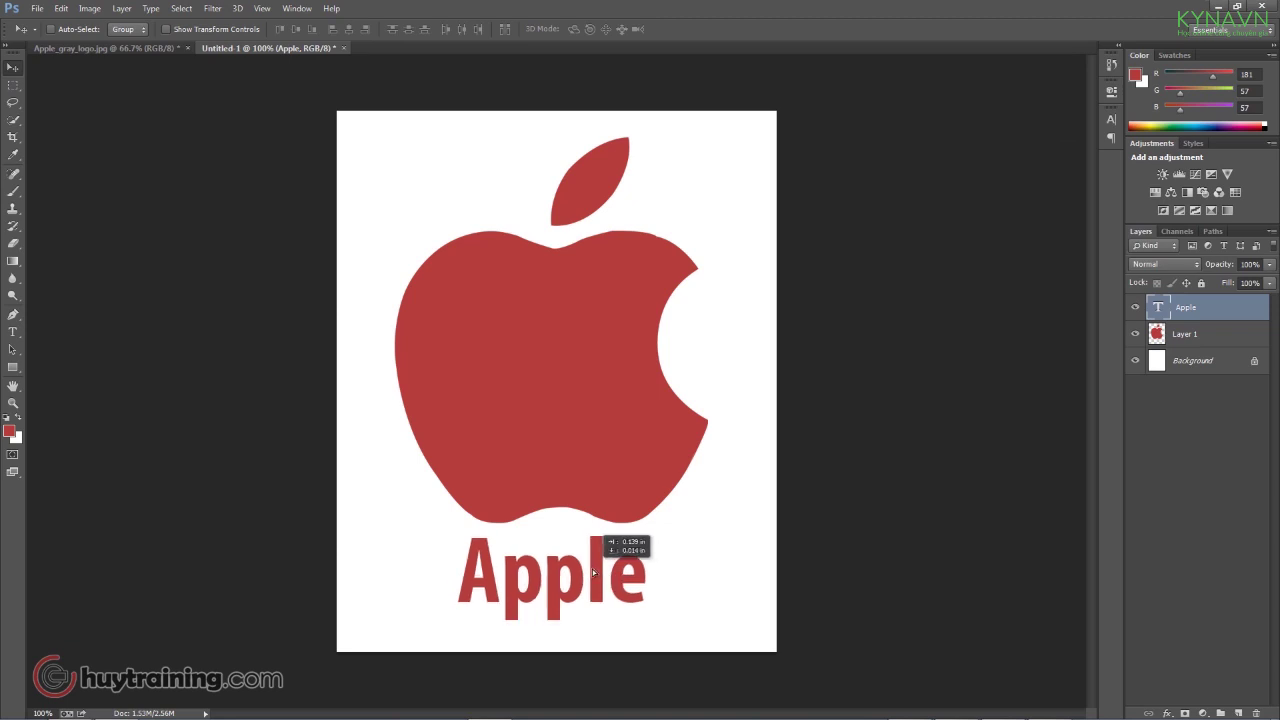
Merge the caption and logo layers into one Apple layer and nudge it slightly up.
left_click(1186, 336, "shift")
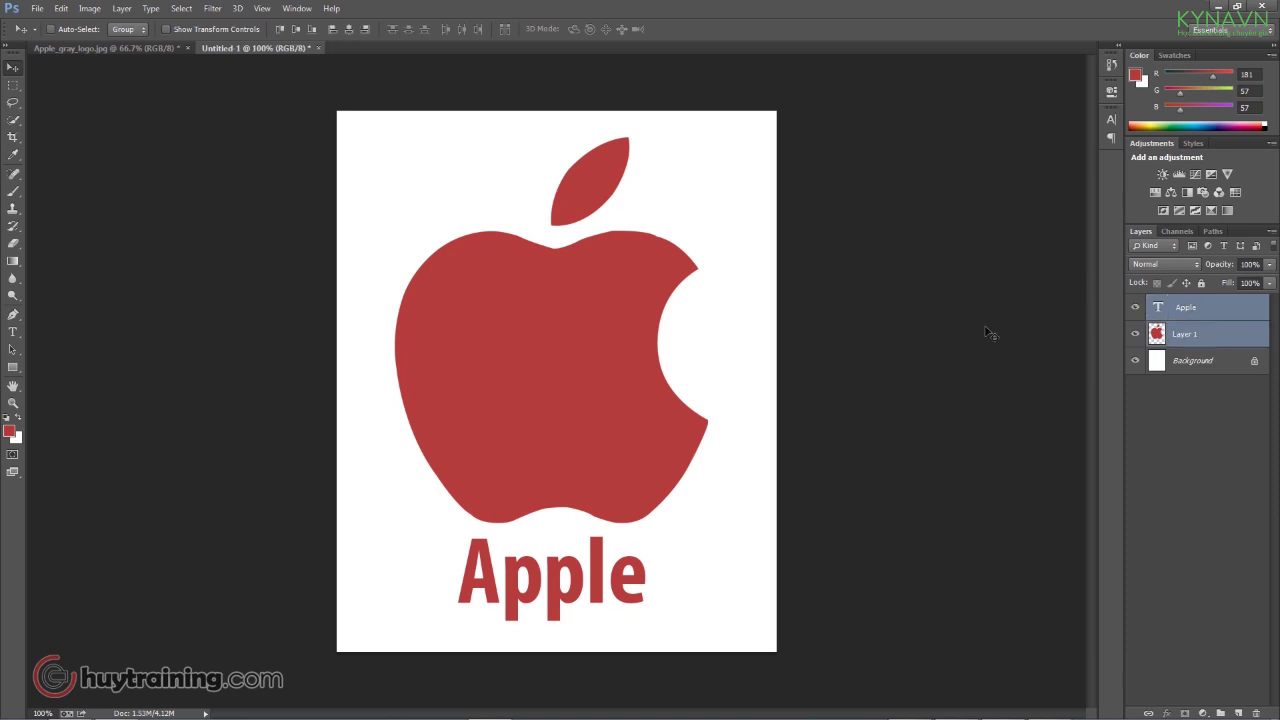
key("ctrl+e")
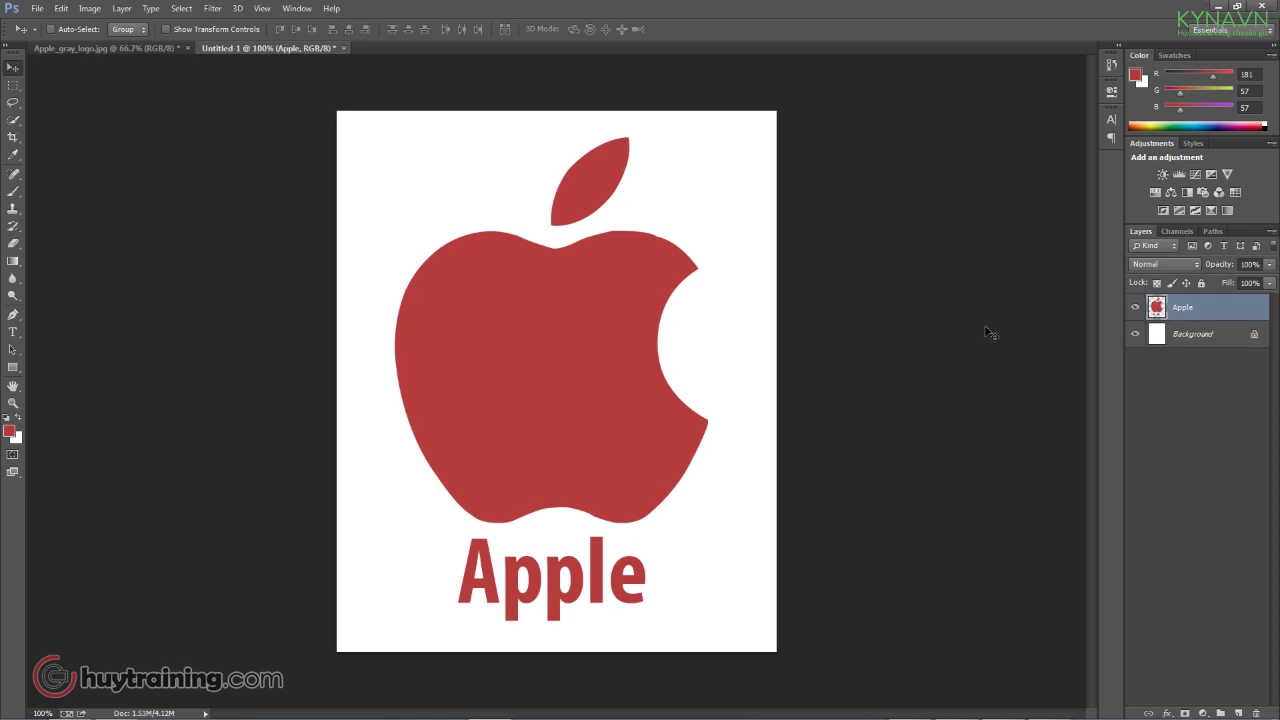
left_click_drag(535, 353, 540, 346)
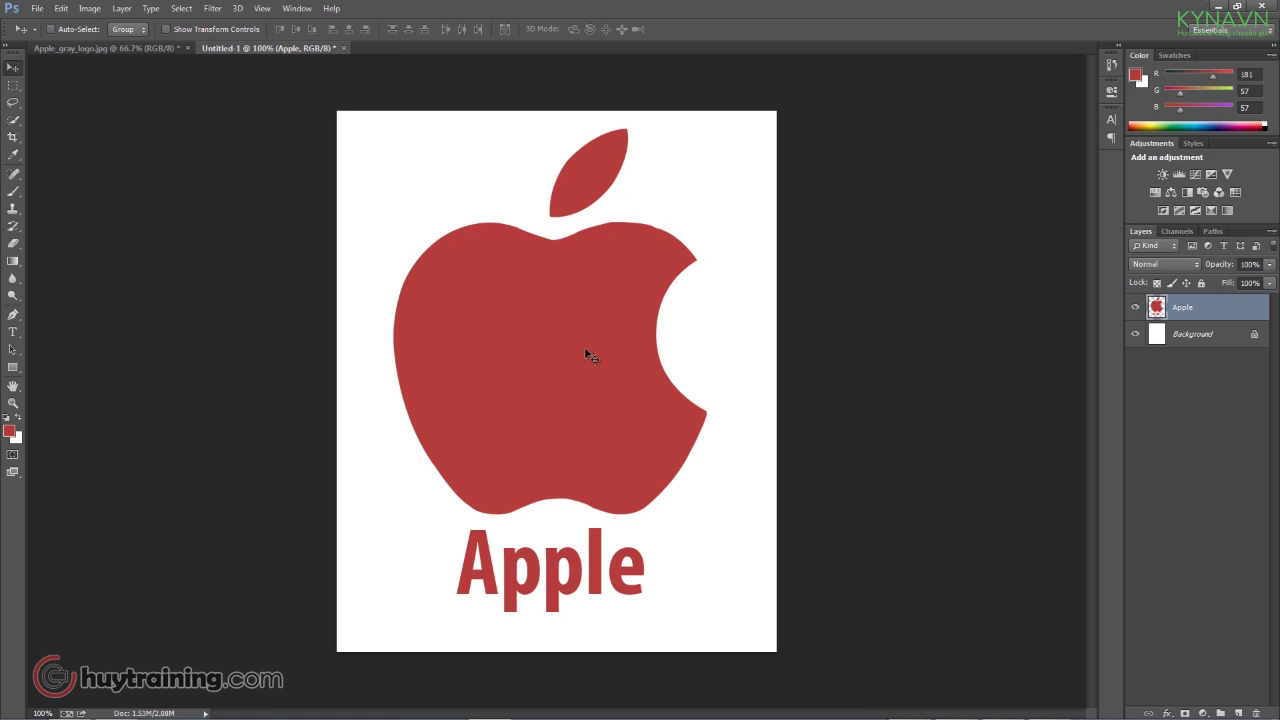
left_click(240, 9)
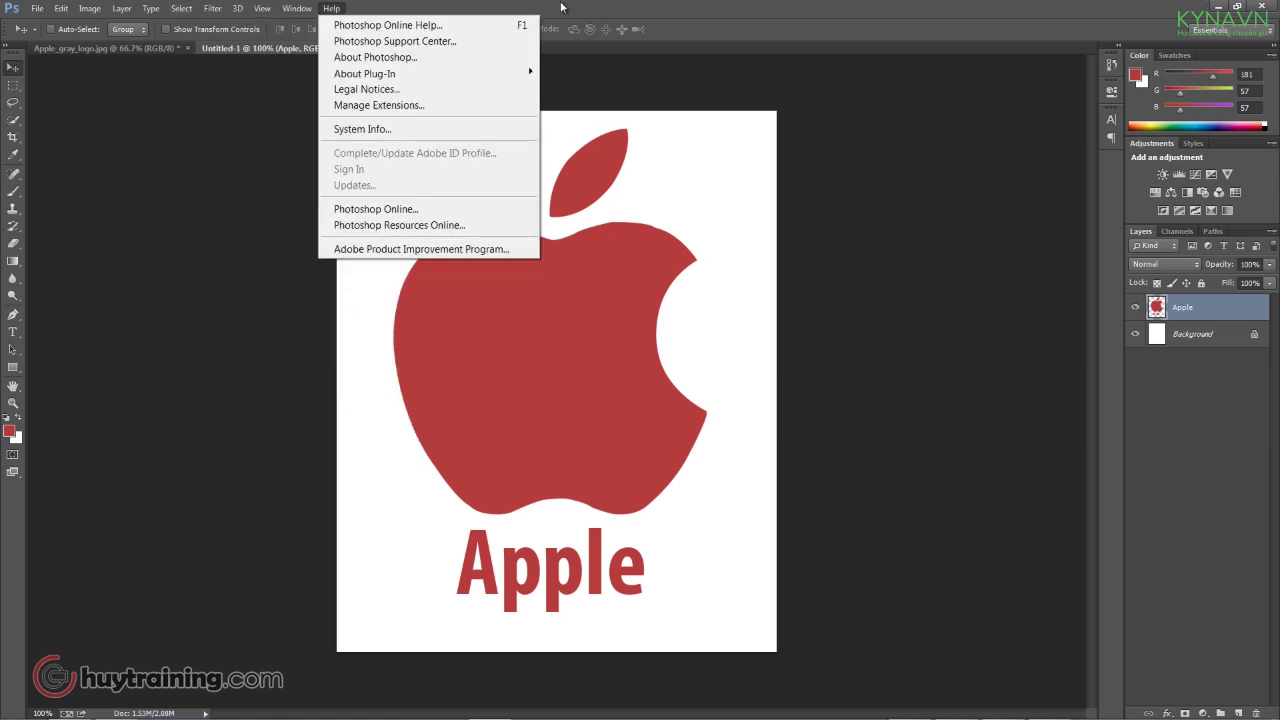
left_click(585, 7)
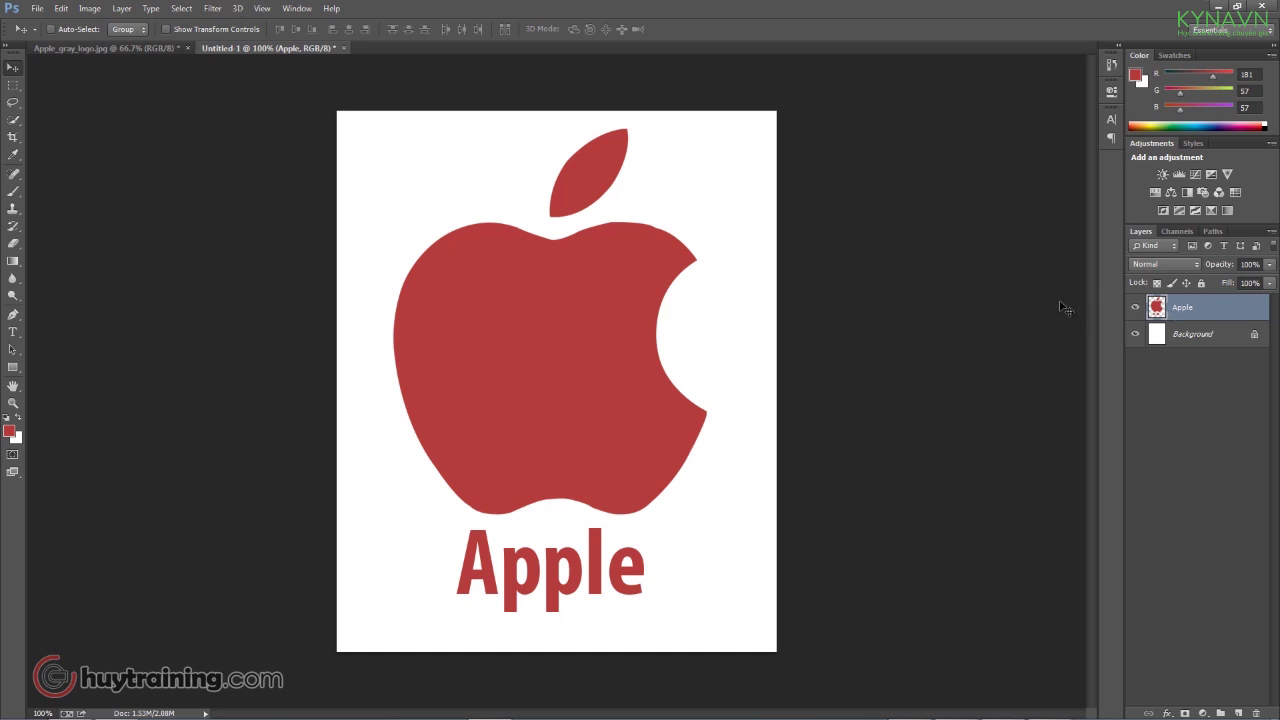
left_click(239, 9)
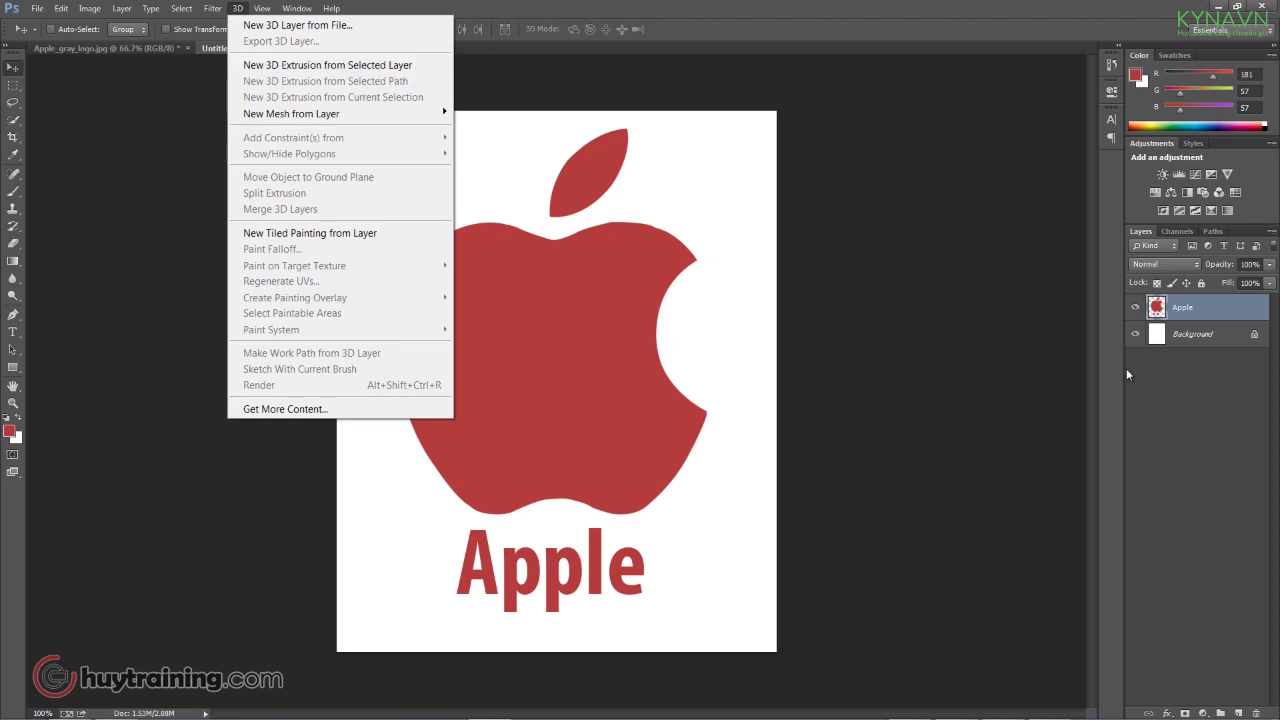
left_click(1007, 439)
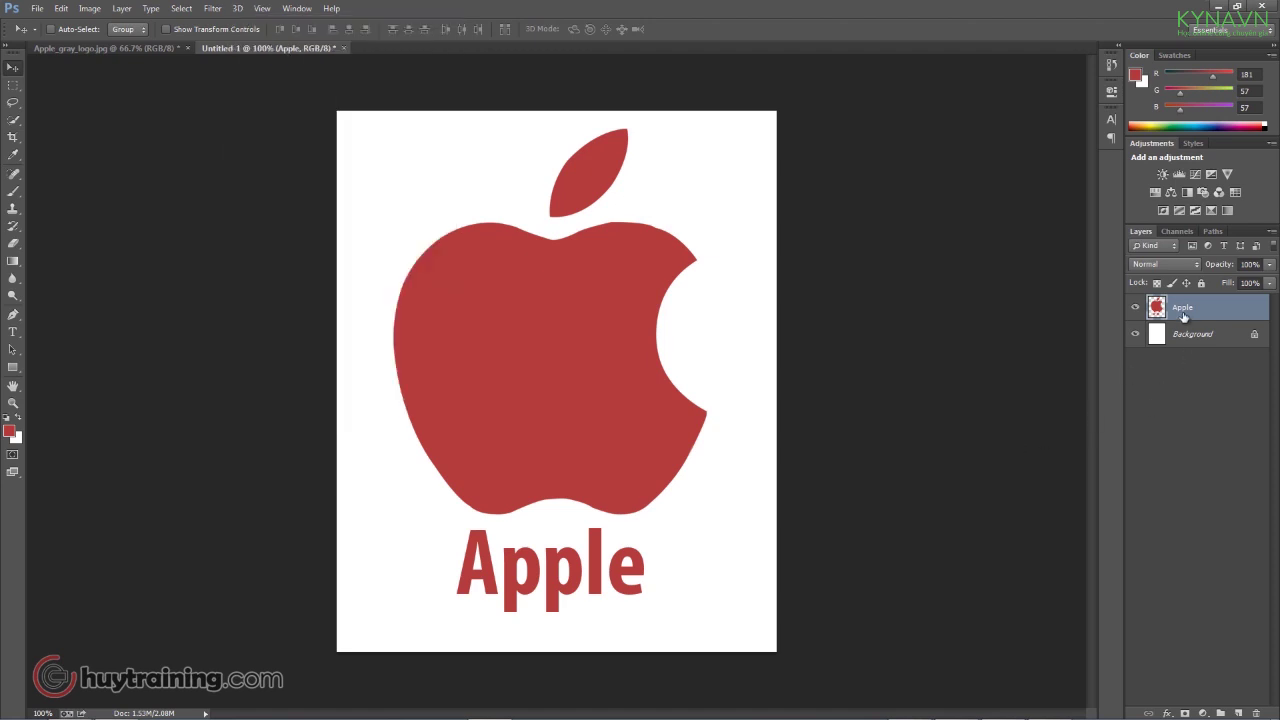
Extrude the Apple layer with New 3D Extrusion from Selected Layer in the 3D workspace.
right_click(1184, 312)
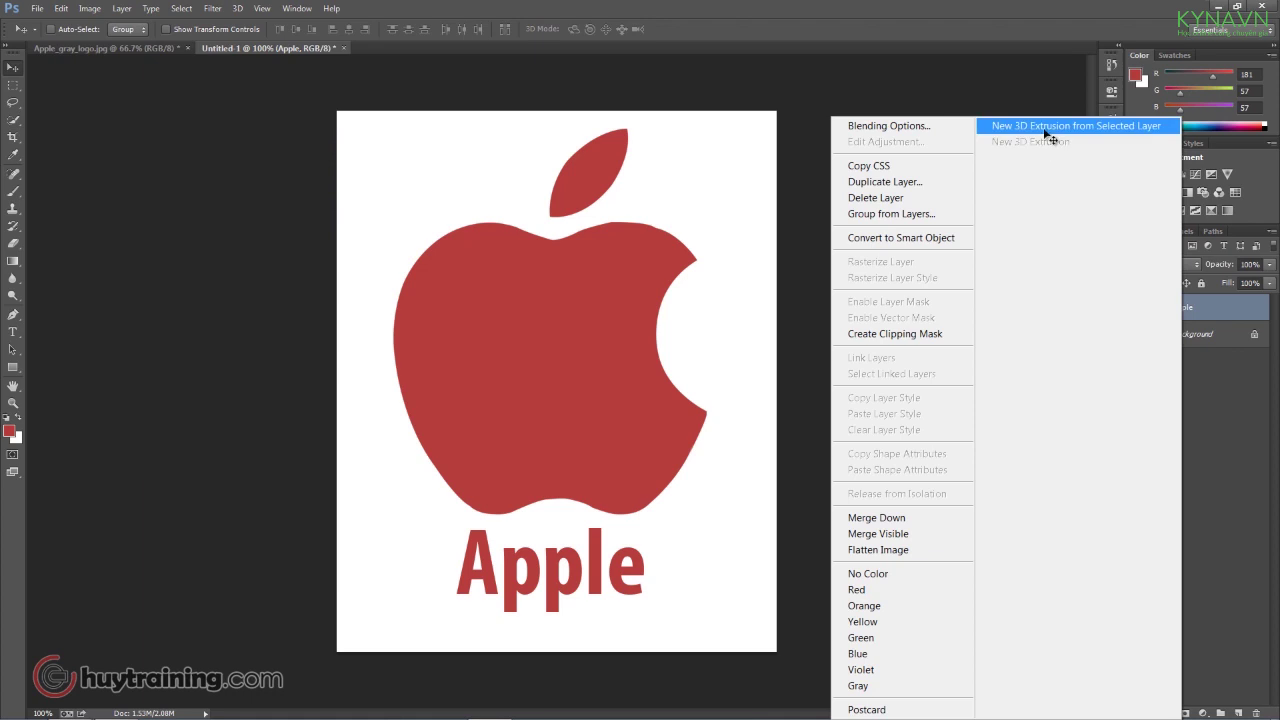
left_click(1049, 130)
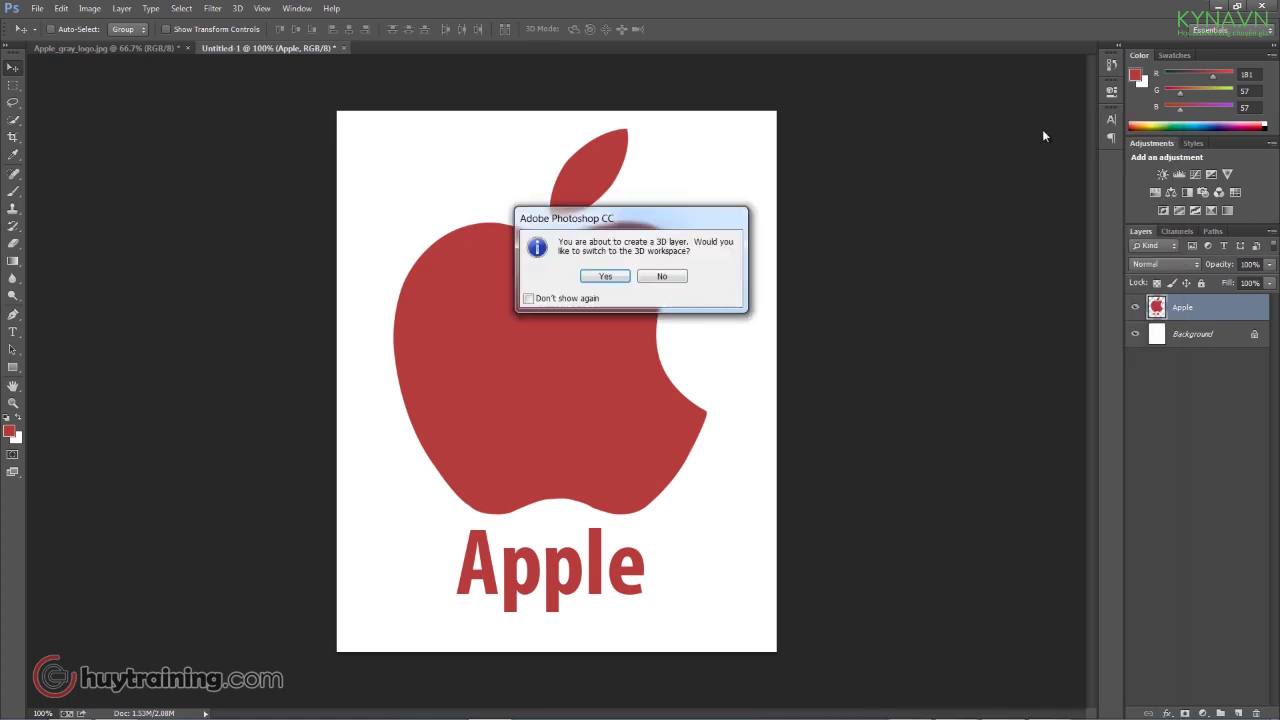
left_click(604, 277)
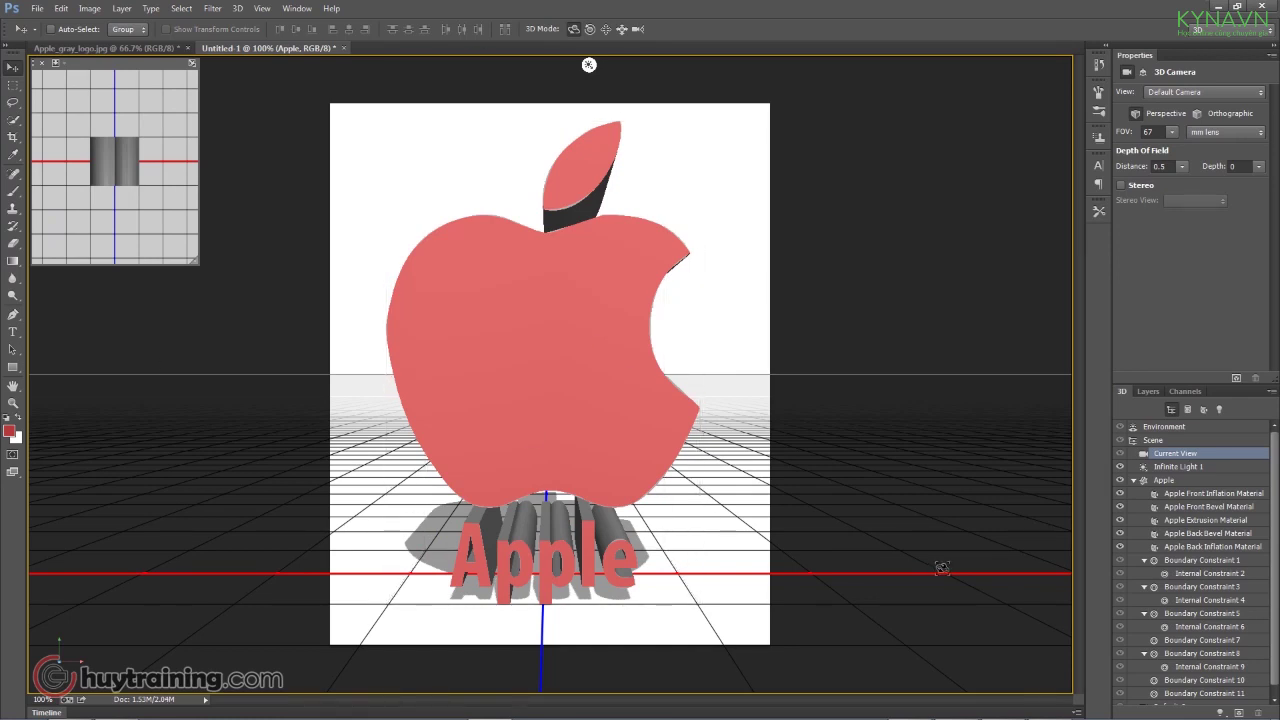
Reduce the Apple mesh's extrusion depth from 470 to a shallow value.
left_click(1147, 391)
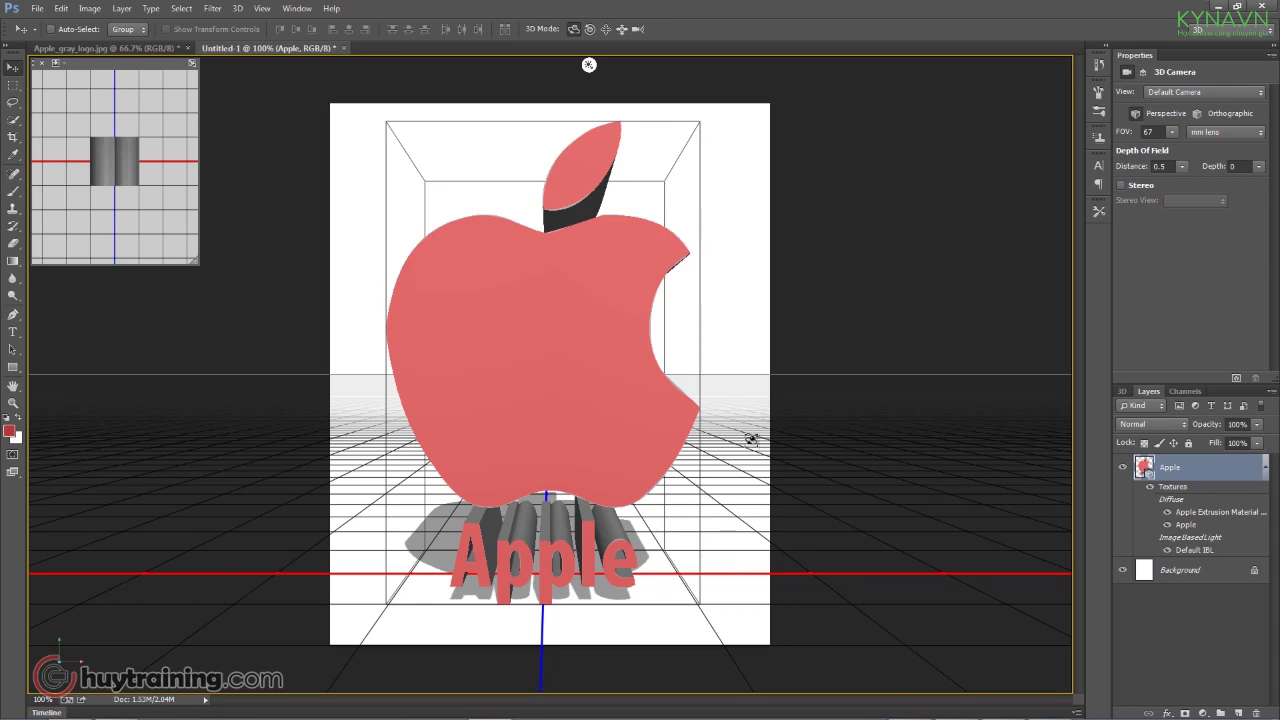
left_click(1122, 392)
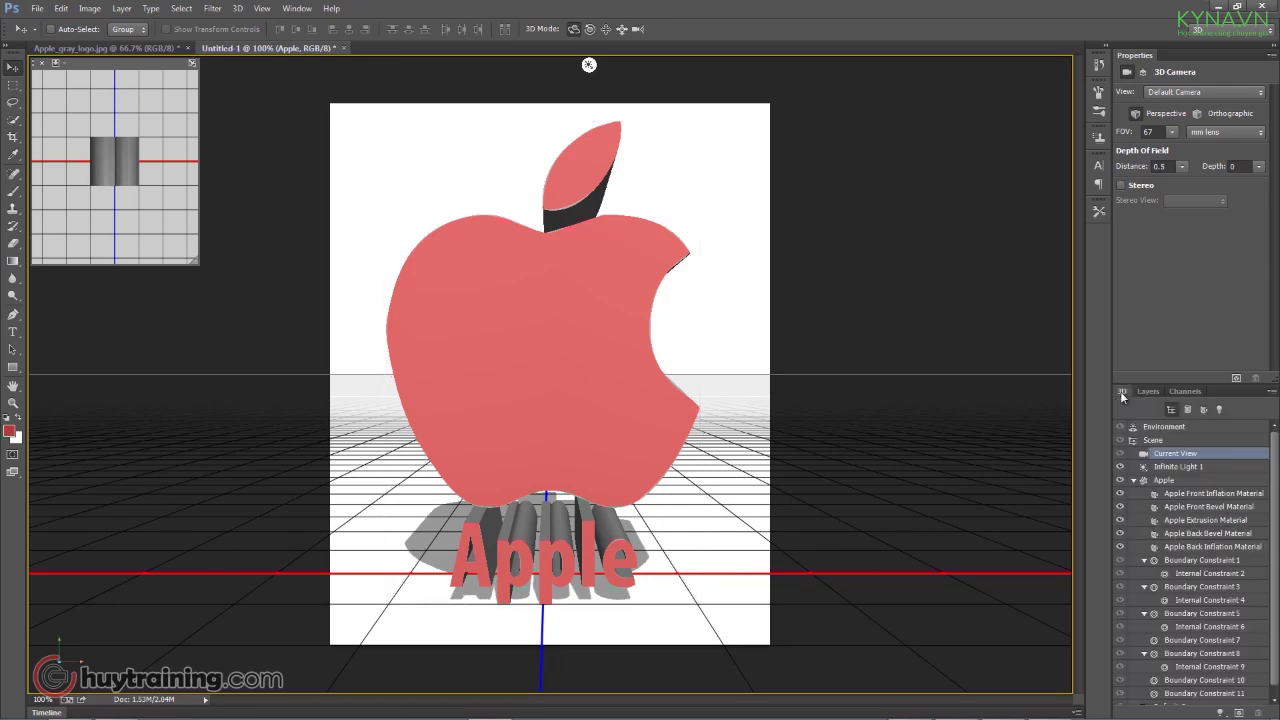
left_click(1163, 472)
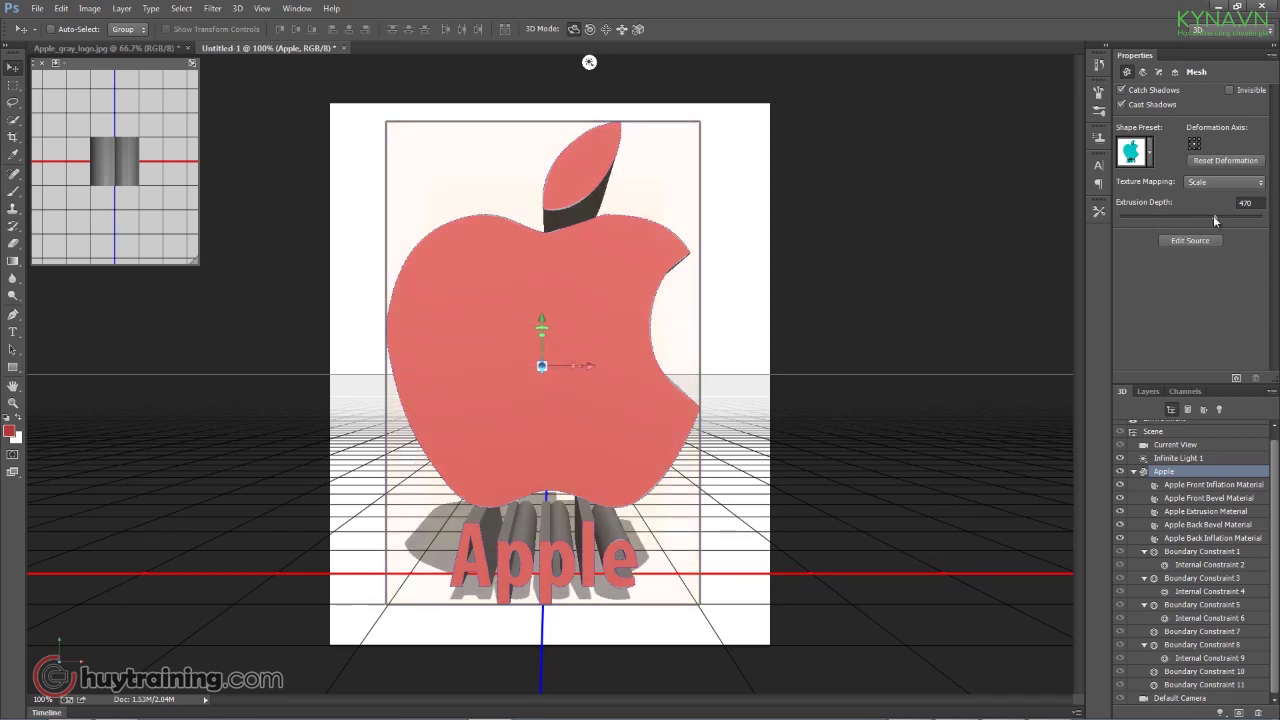
left_click_drag(1213, 215, 1194, 218)
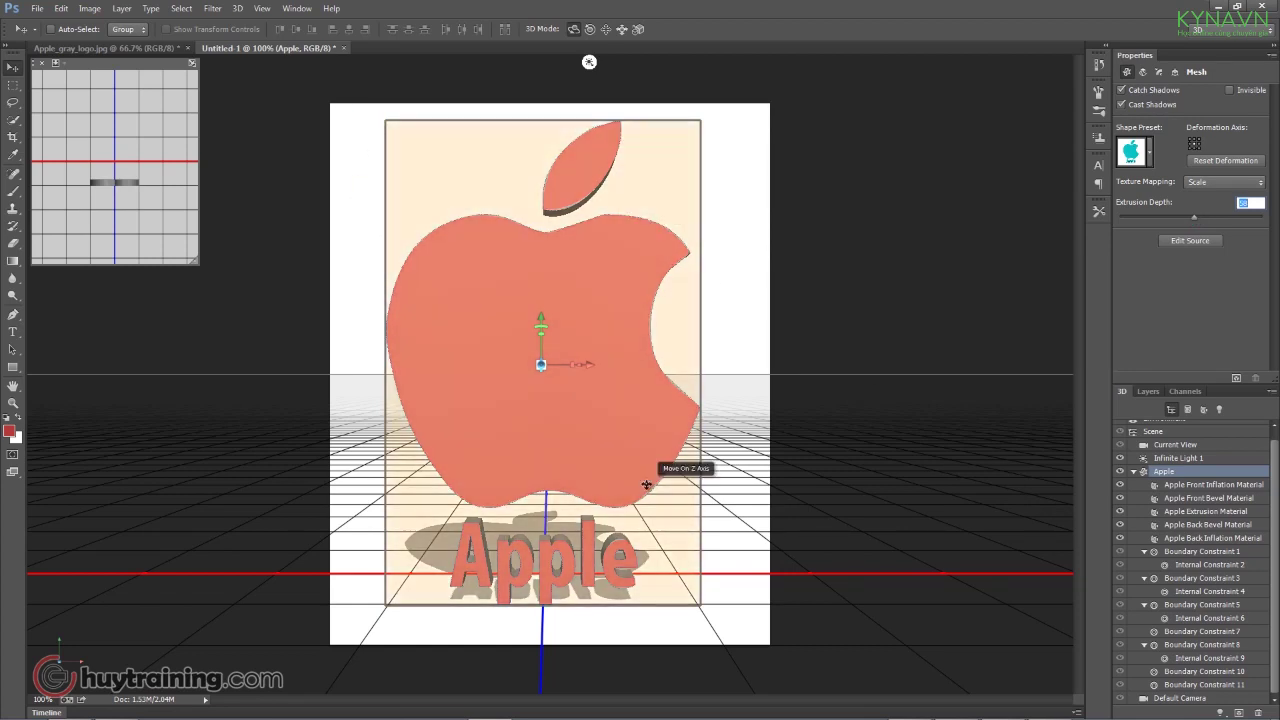
left_click(1148, 391)
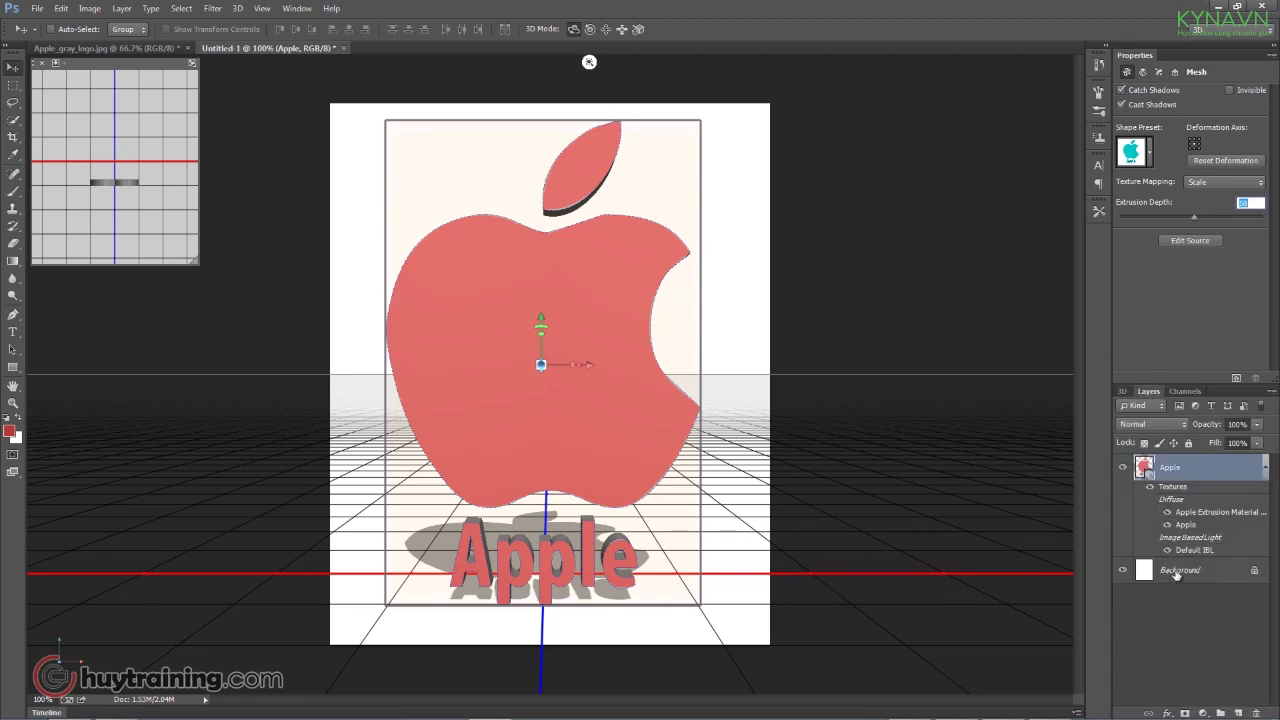
left_click(1178, 576)
Turn the Background layer into a 3D postcard.
right_click(1177, 575)
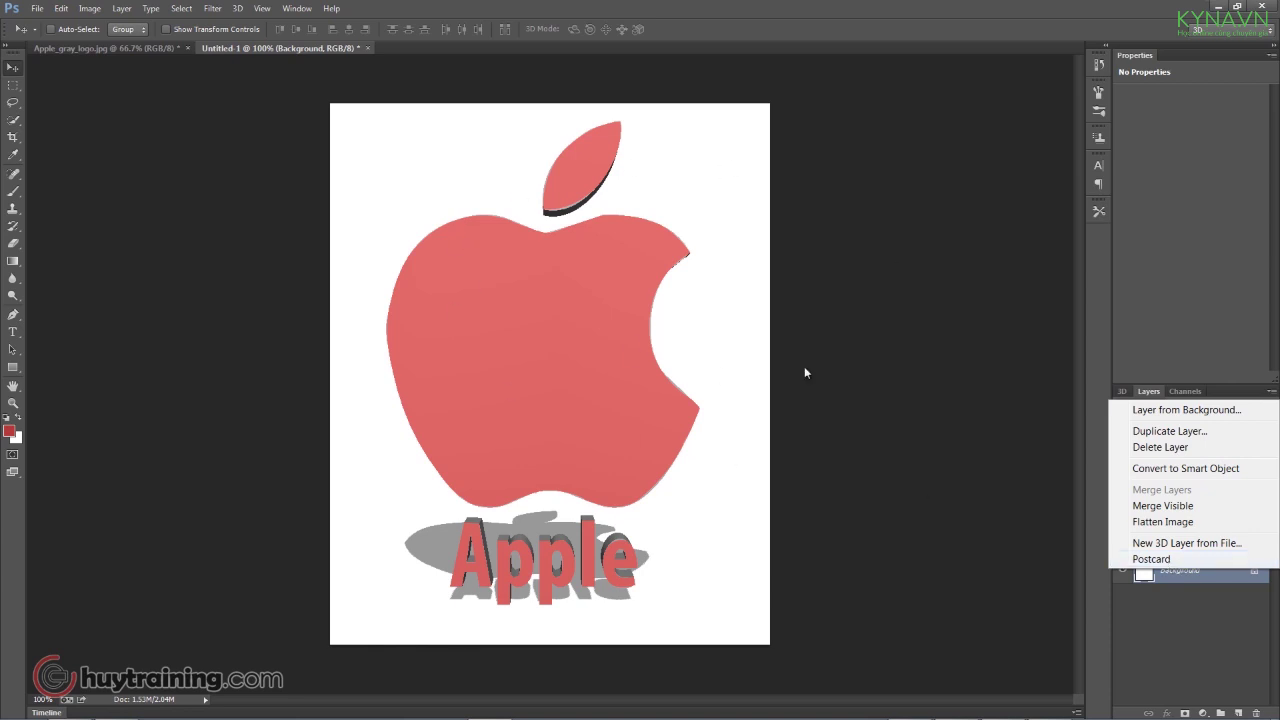
left_click(1172, 562)
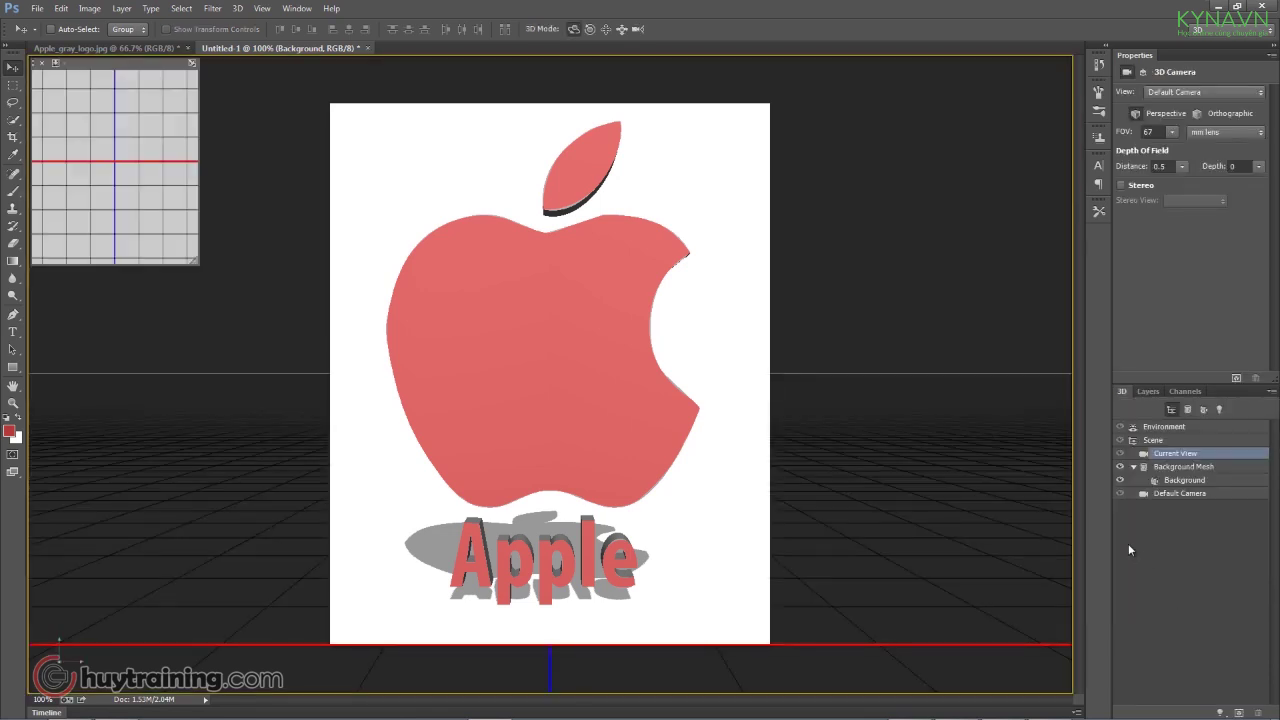
left_click(1172, 467)
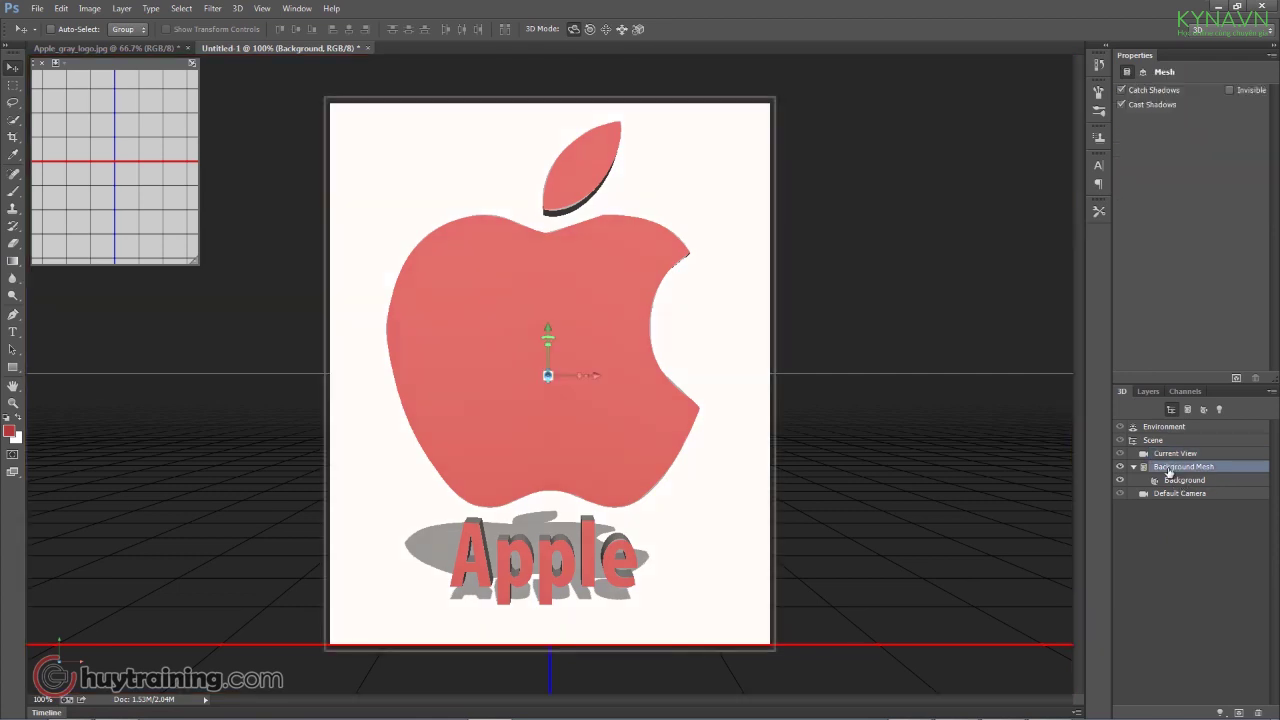
Select the Apple 3D and Background layers together and view the 3D scene's objects.
left_click(1147, 391)
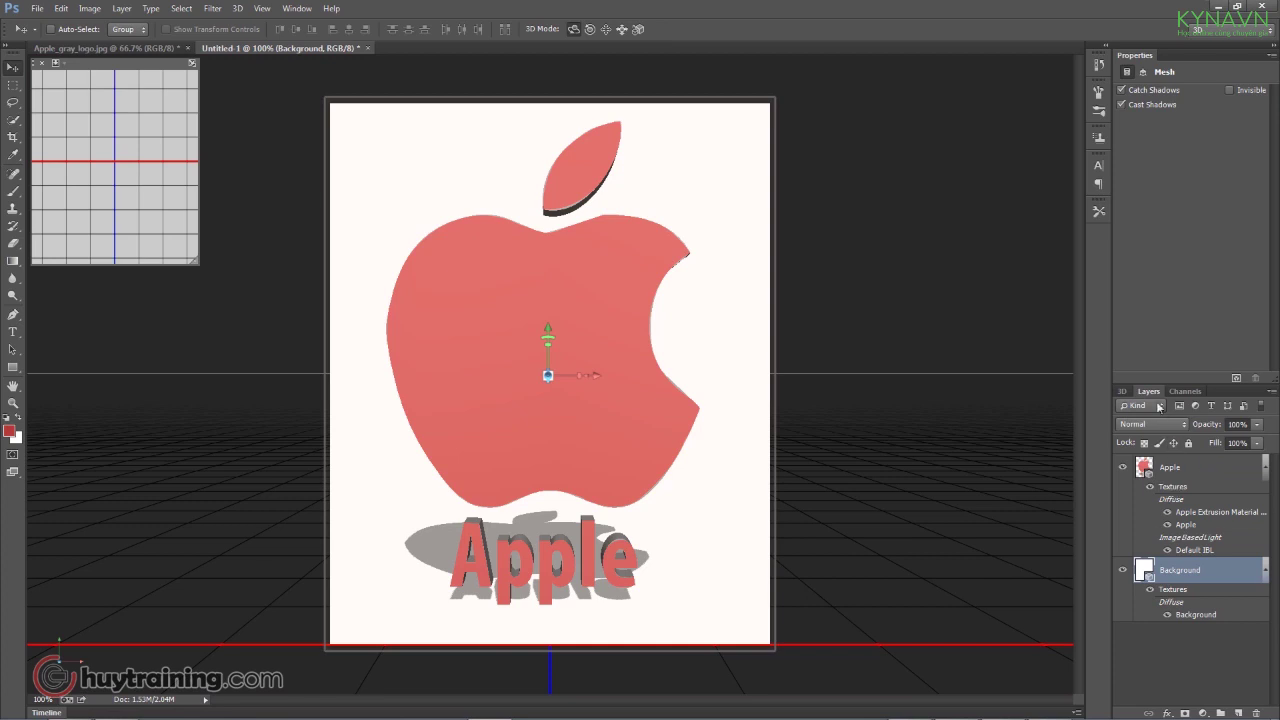
left_click(1166, 471)
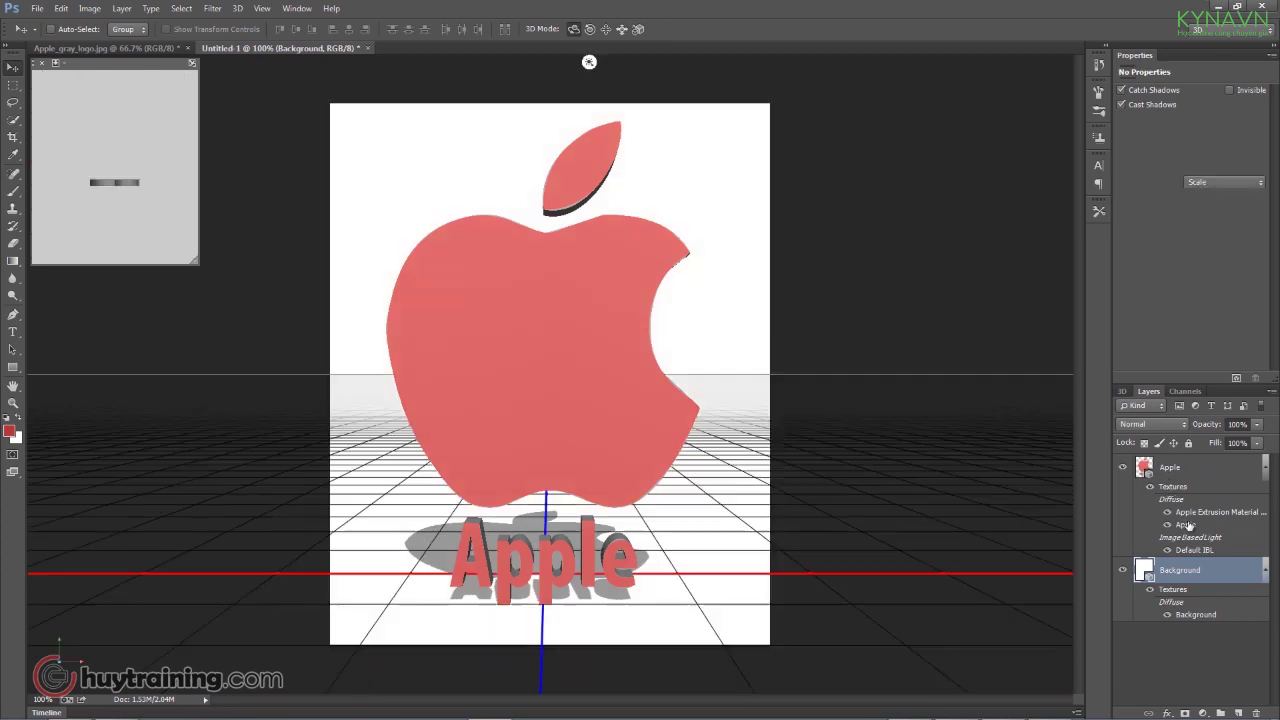
left_click(1182, 570, "shift")
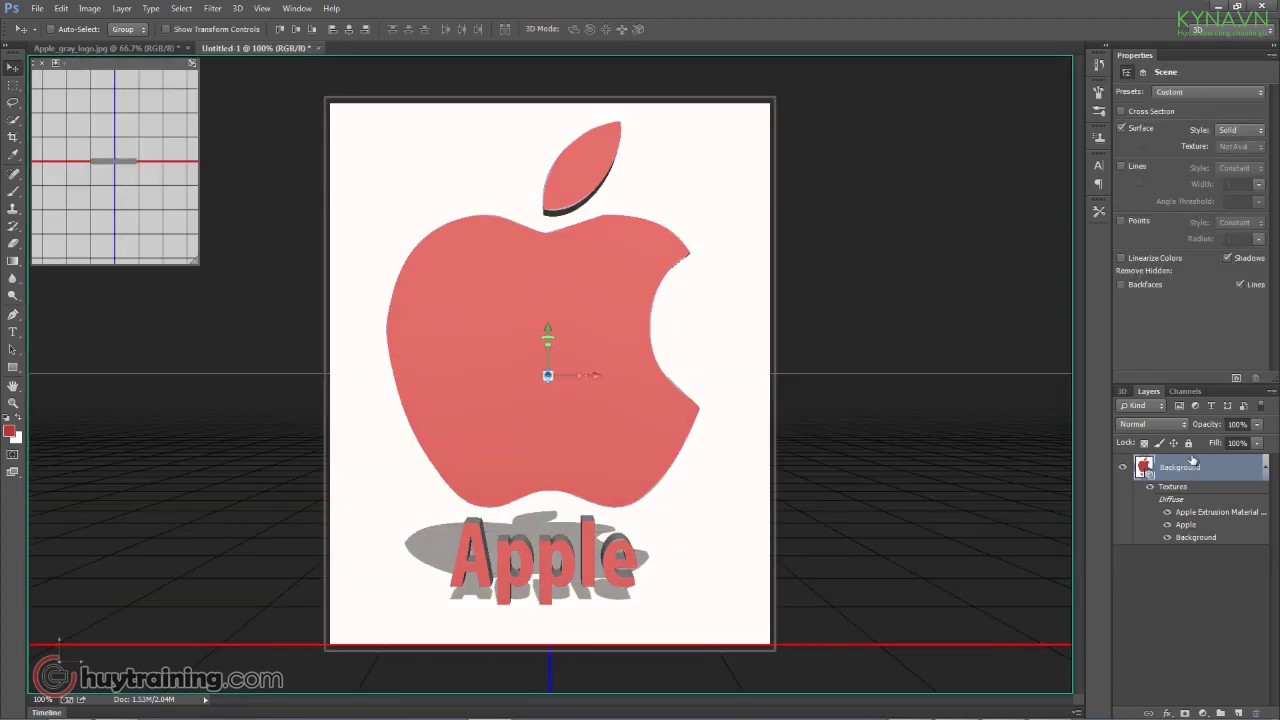
left_click(1122, 391)
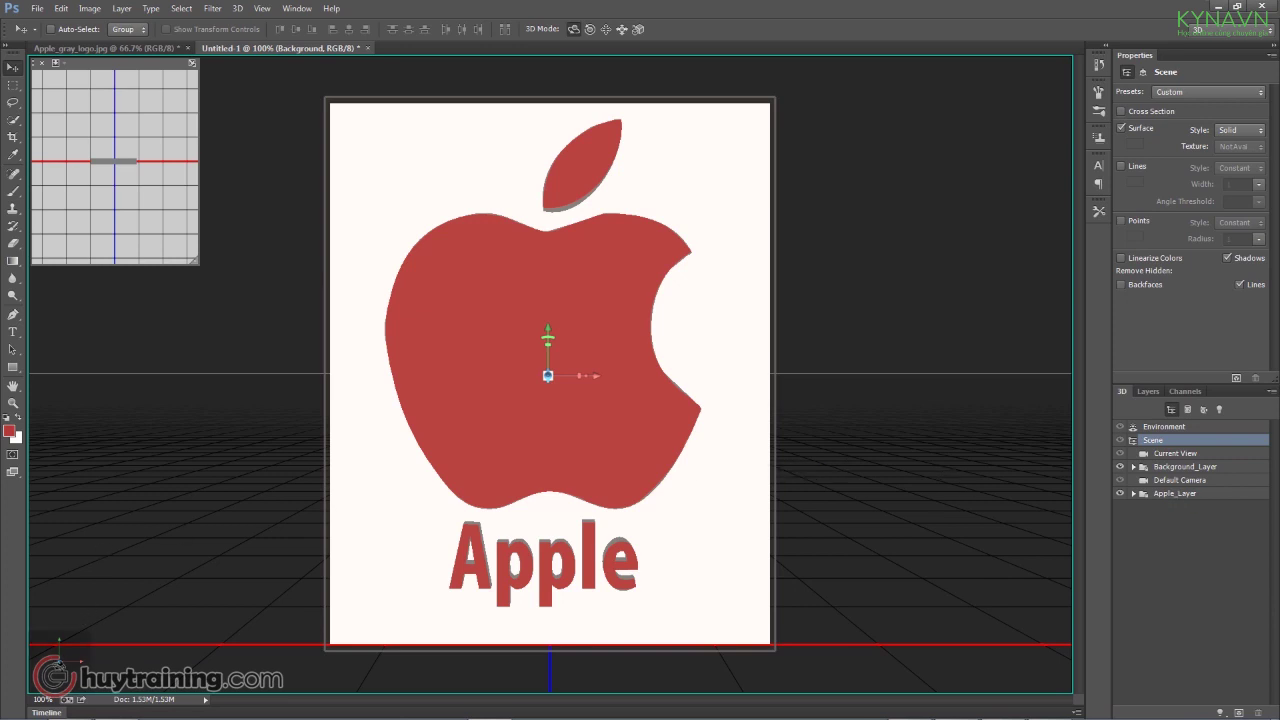
In Left view, align the left edges of Background_Layer and Apple_Layer so both sit at Y 465.
right_click(66, 650)
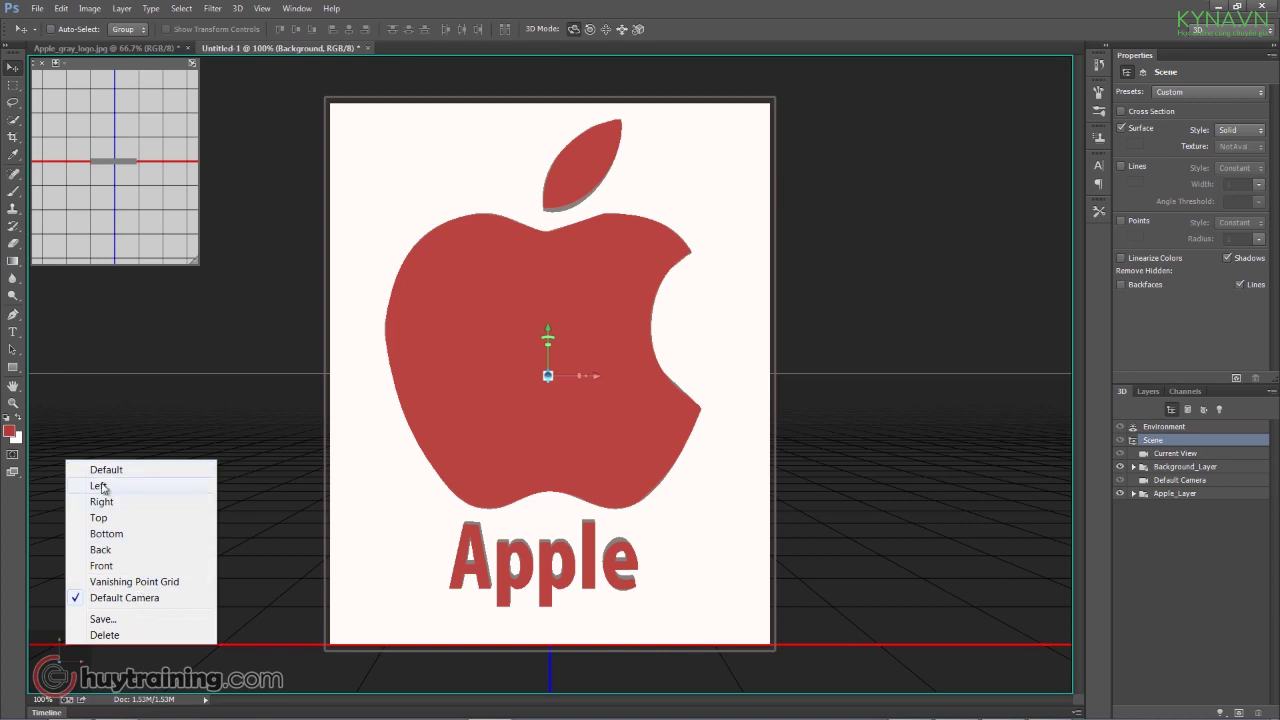
left_click(100, 486)
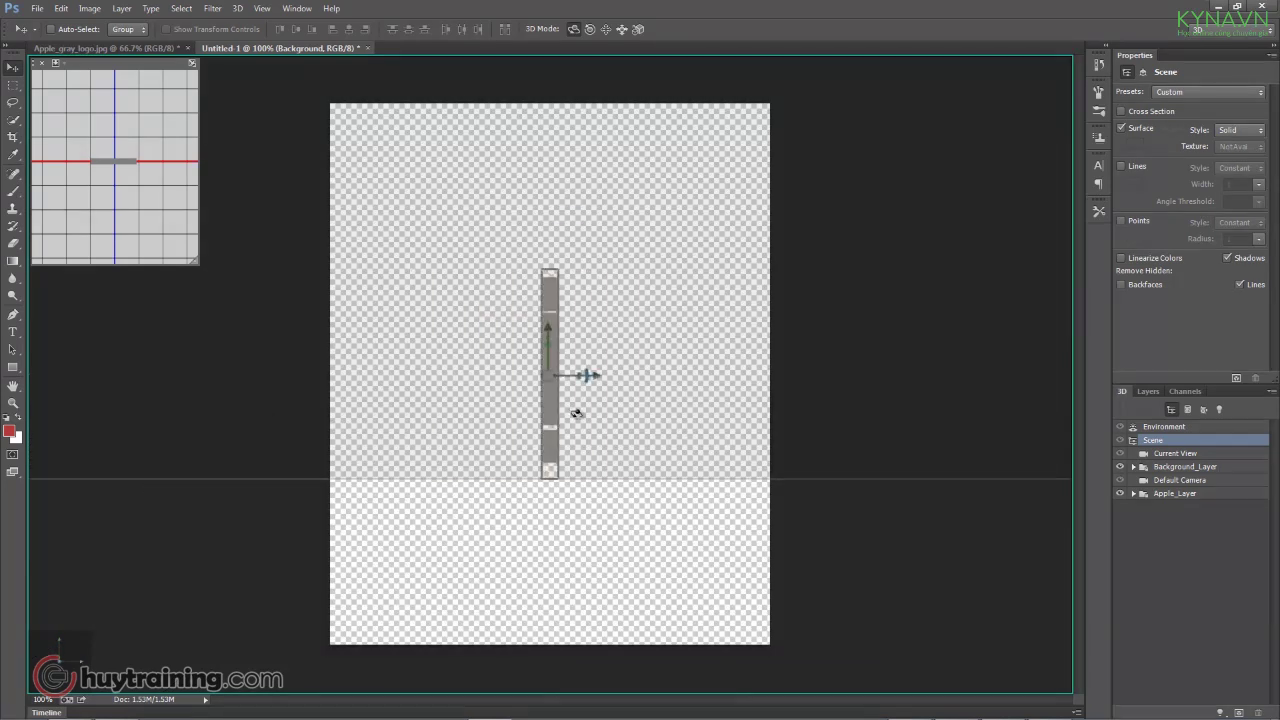
left_click(1190, 467)
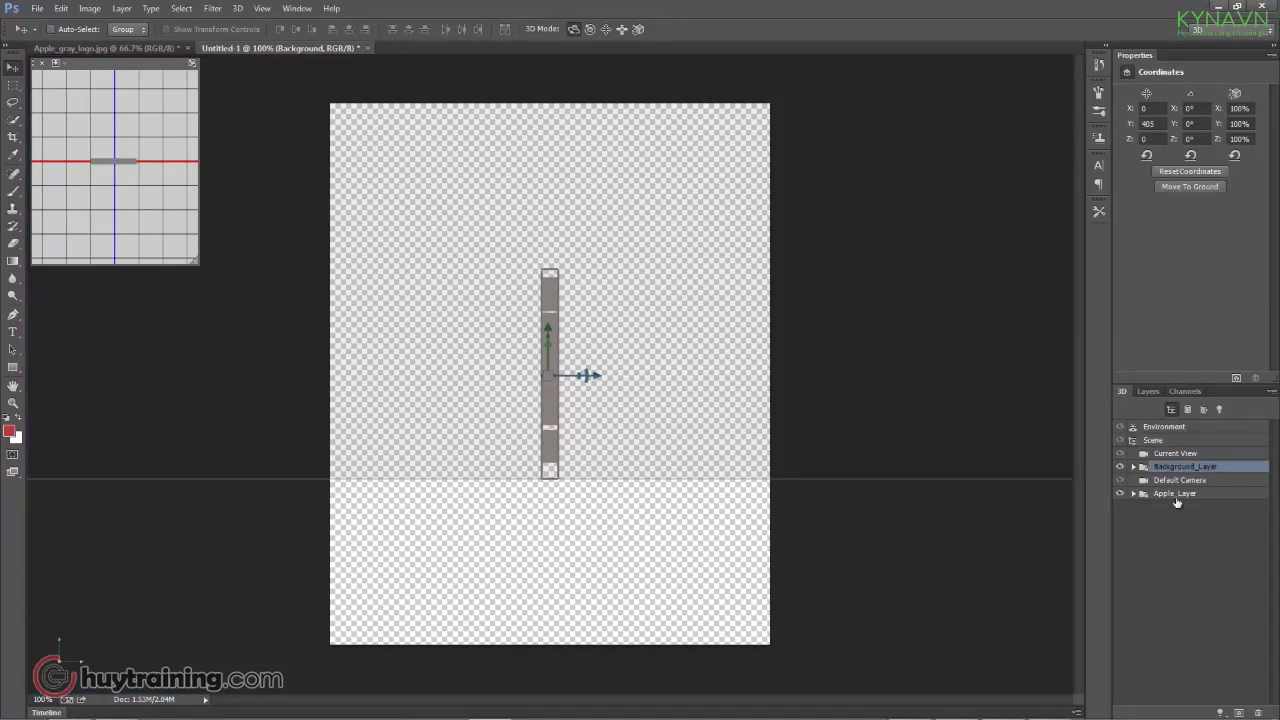
left_click(1172, 494, "shift")
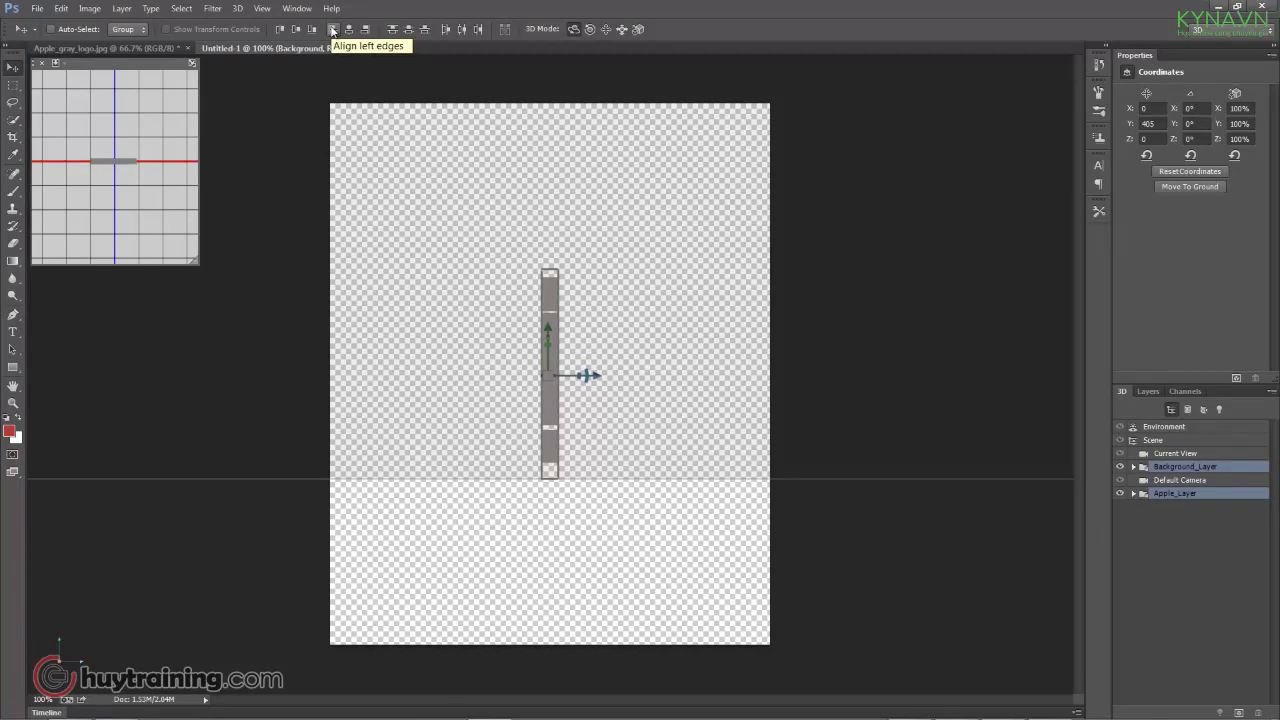
left_click(333, 29)
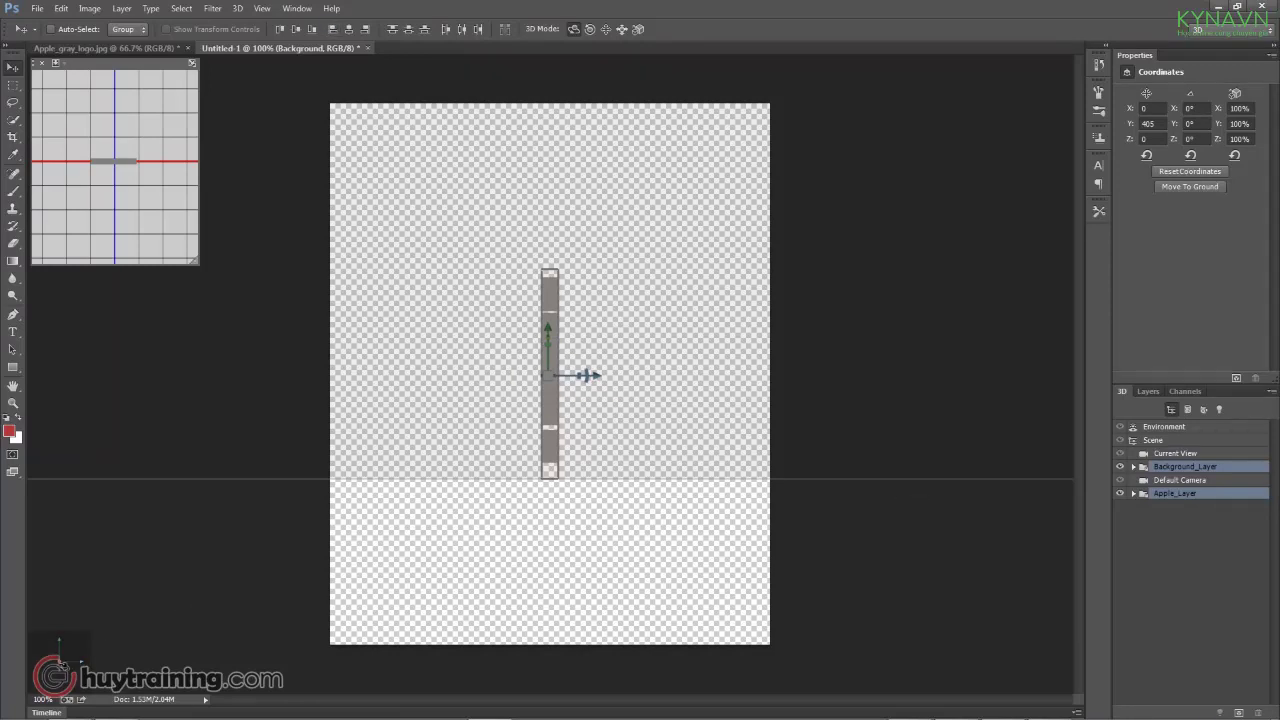
Return to the Default Camera view and bring up the 3D menu.
left_click(64, 671)
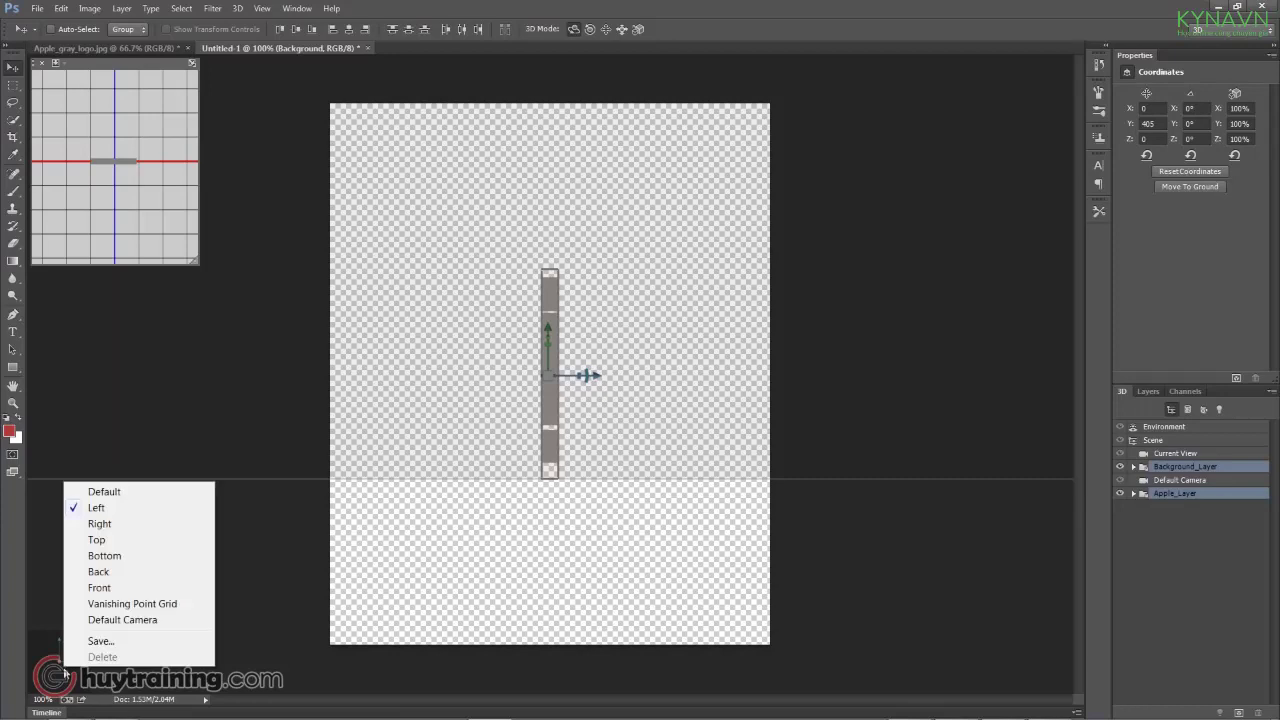
left_click(108, 622)
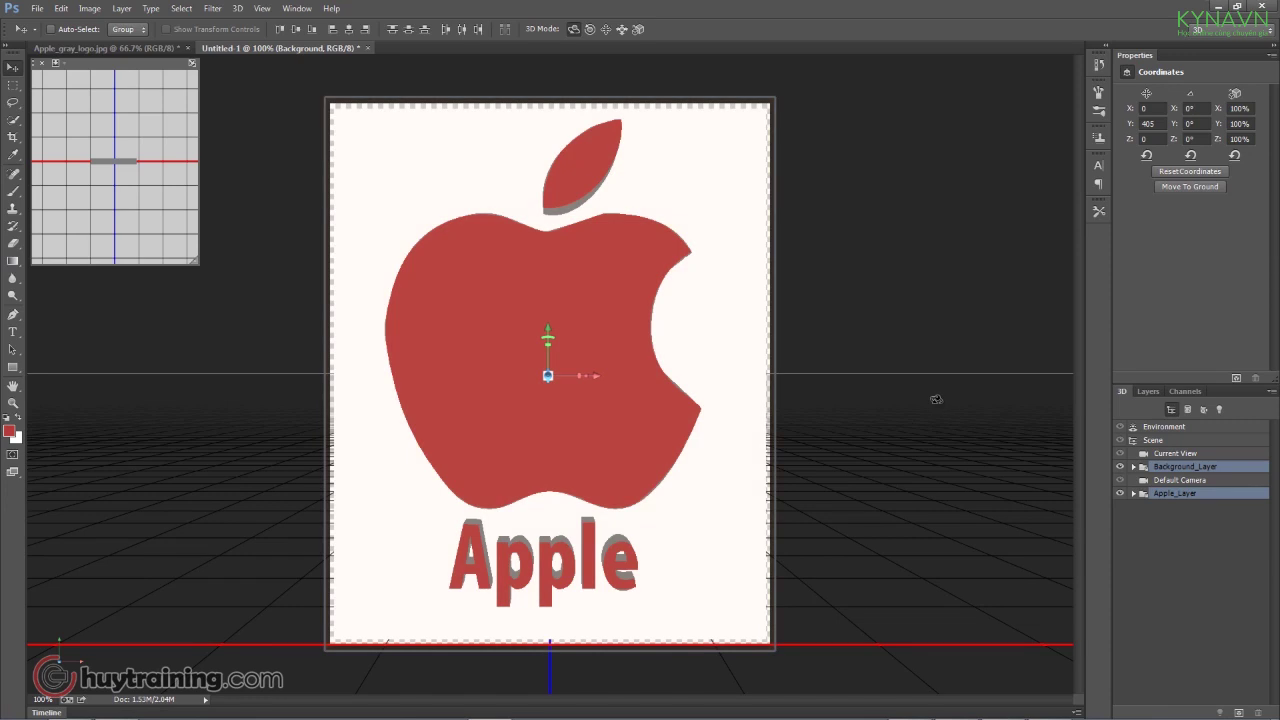
left_click(238, 9)
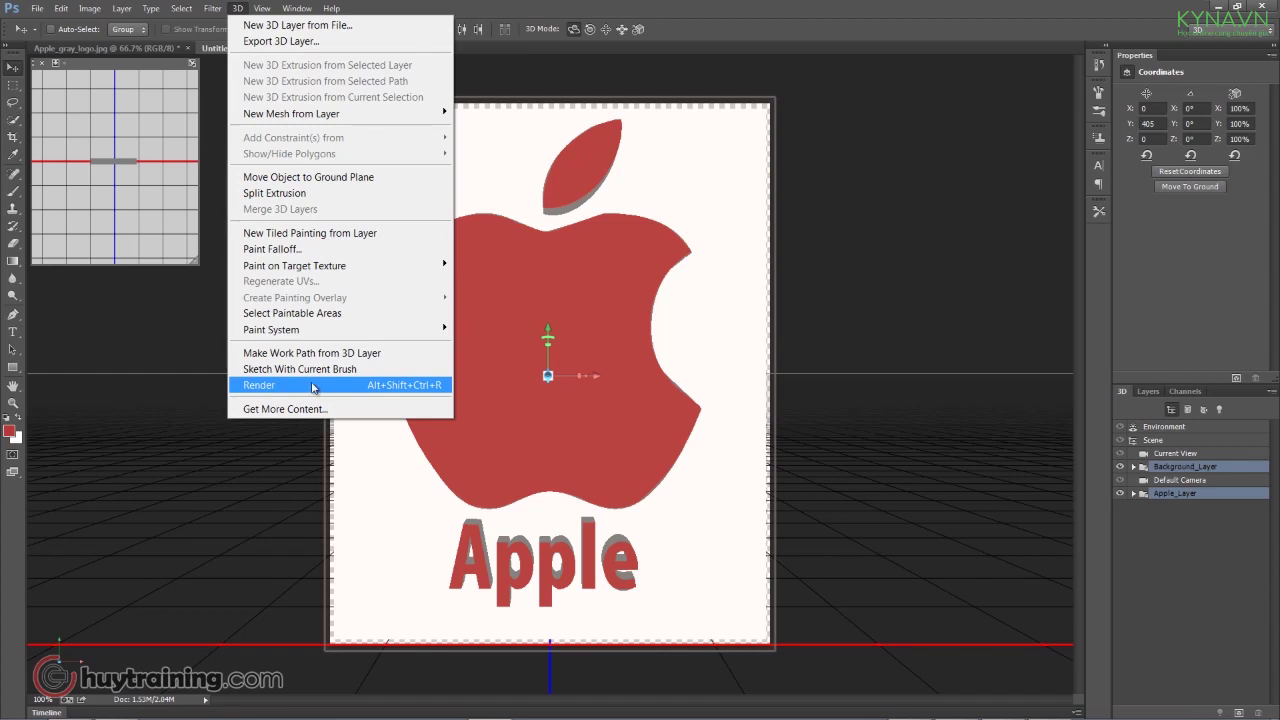
Start a 3D render of the scene and cancel it partway with Esc.
left_click(366, 390)
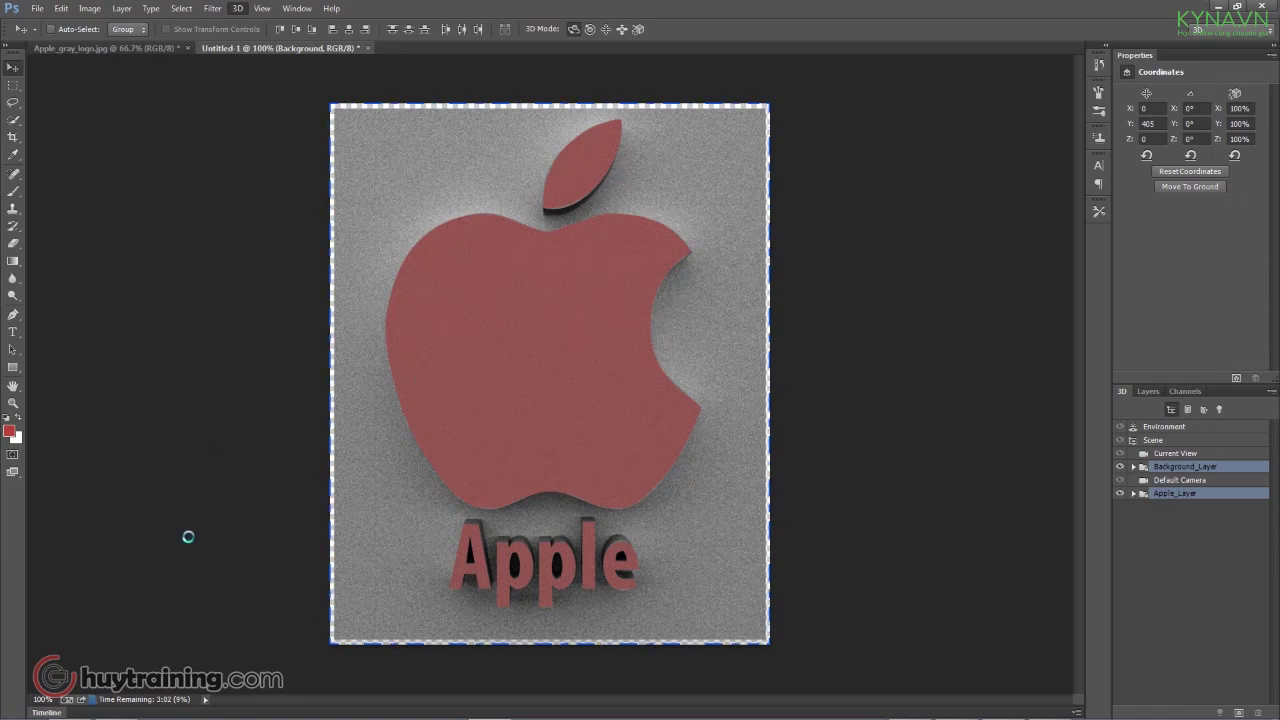
key("Escape")
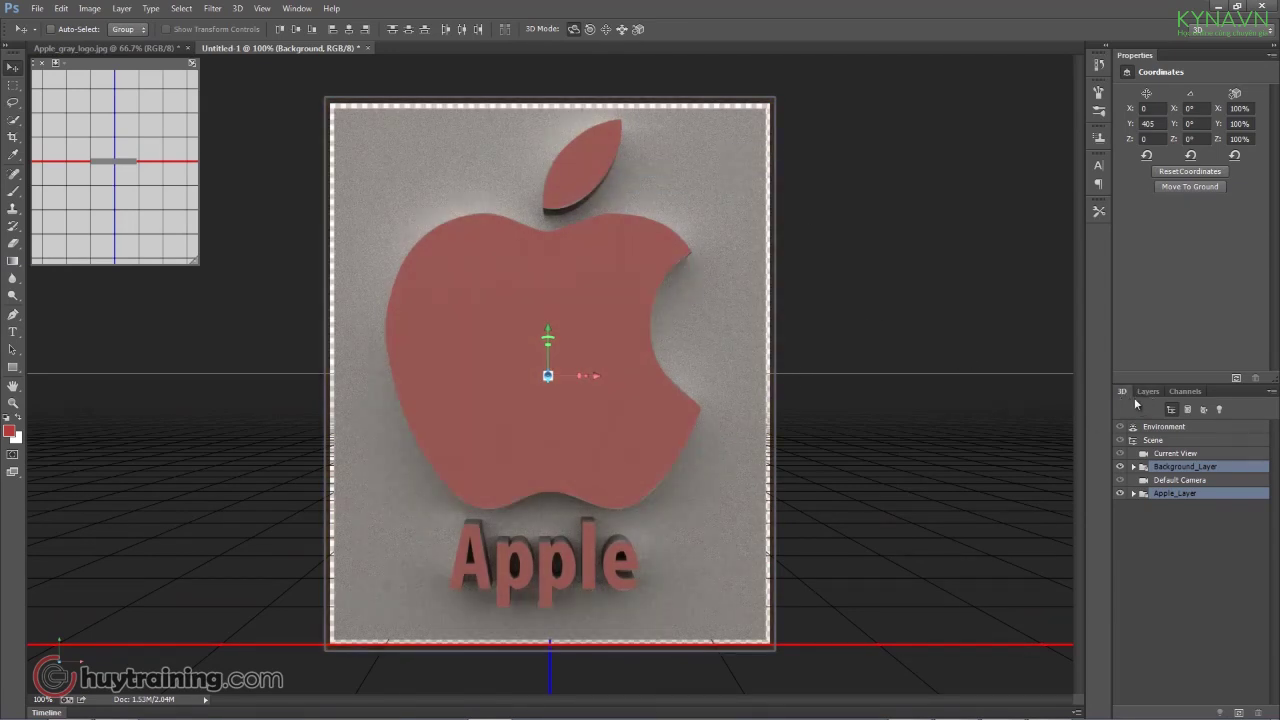
Expand Apple_Layer and select its Apple Front Inflation Material.
left_click(1180, 492, "ctrl")
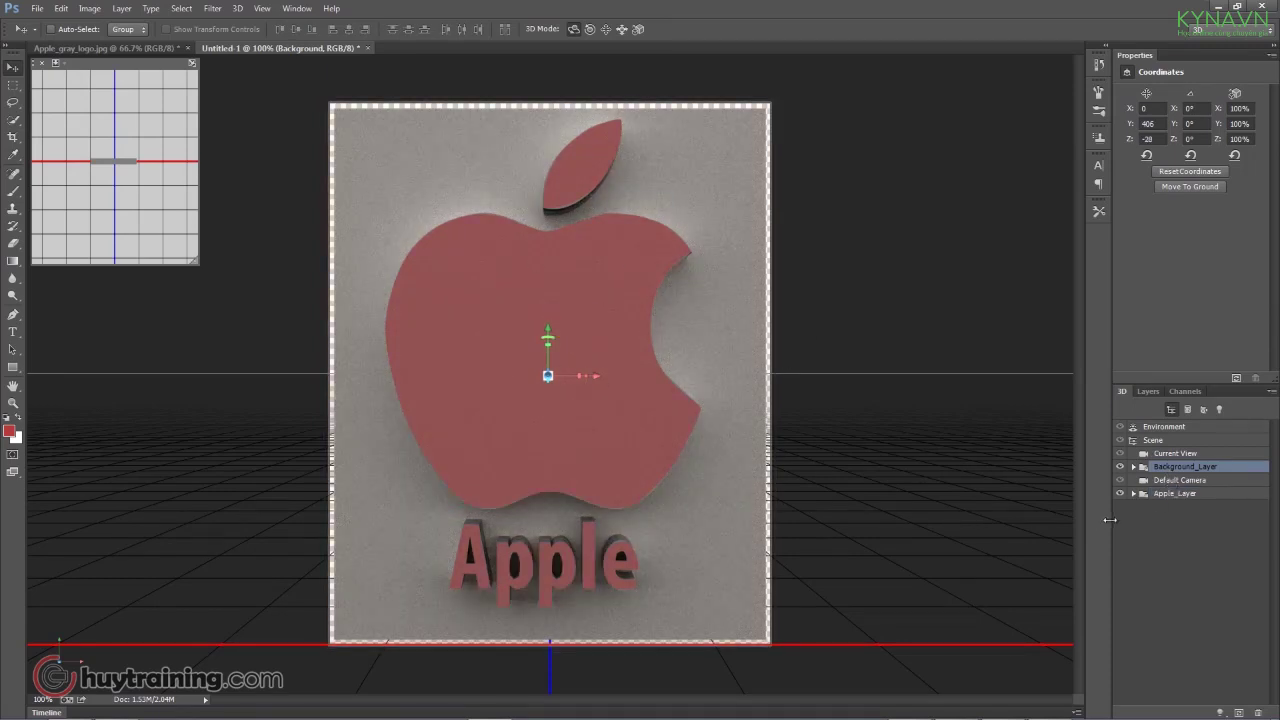
left_click(1133, 494)
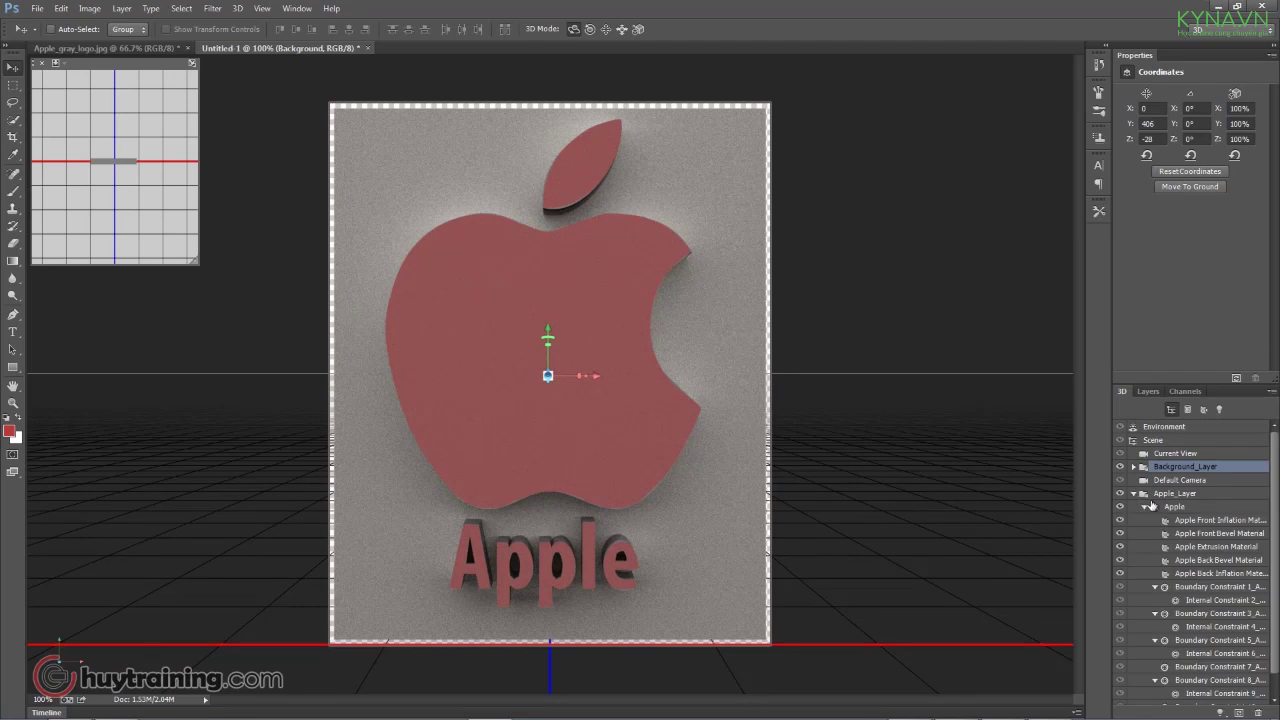
left_click(1197, 521)
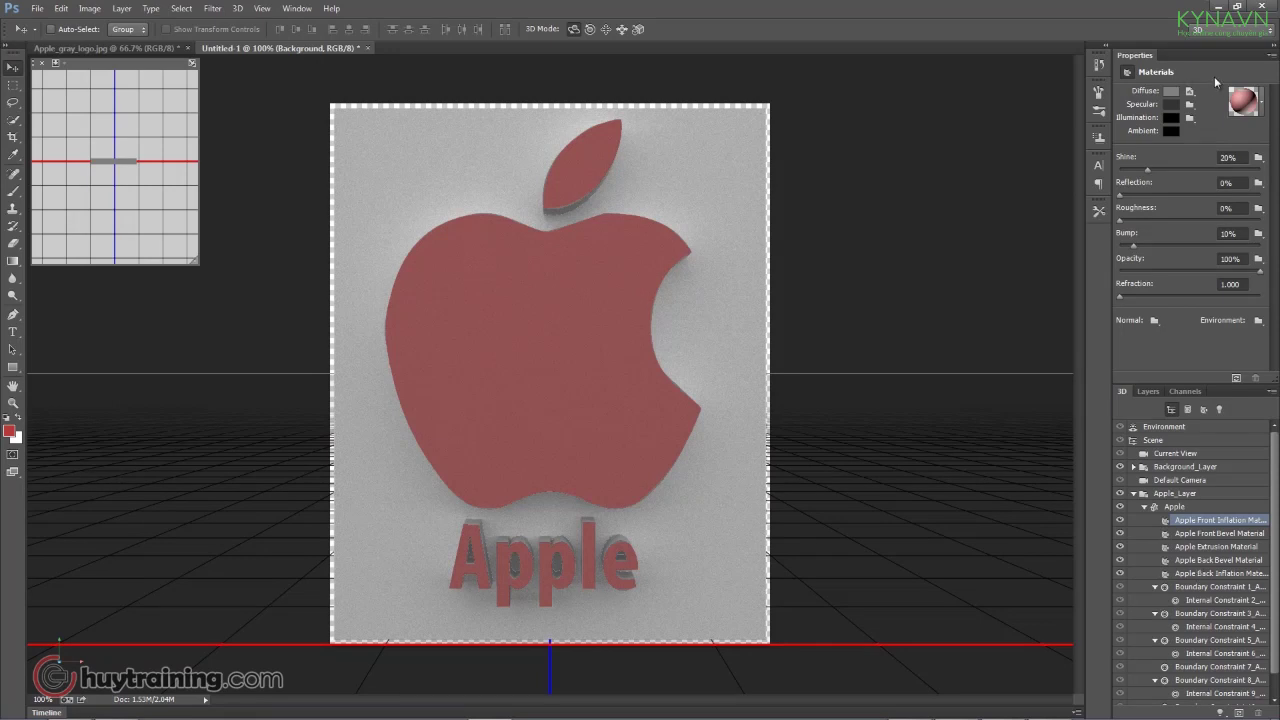
left_click(1179, 508)
left_click(1190, 521)
Try dotted red and solid red material presets on the front, ending with plain white.
left_click(1261, 106)
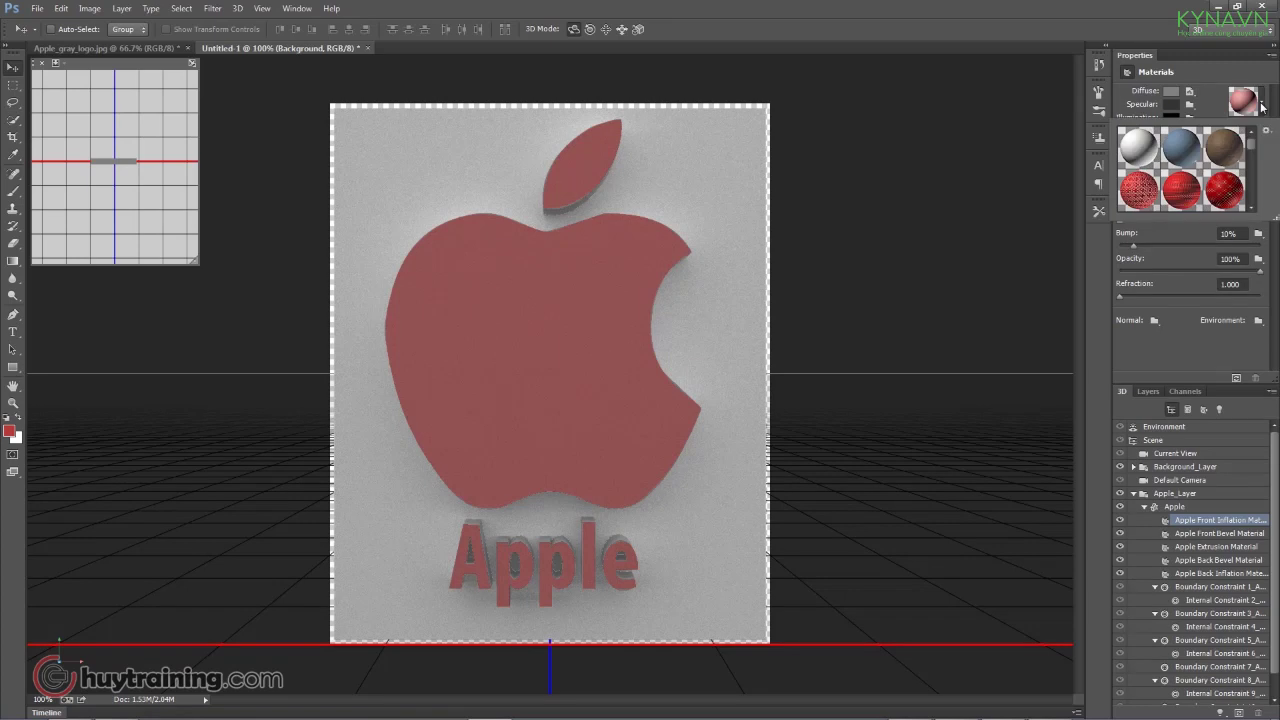
scroll(1253, 148, "down", 2)
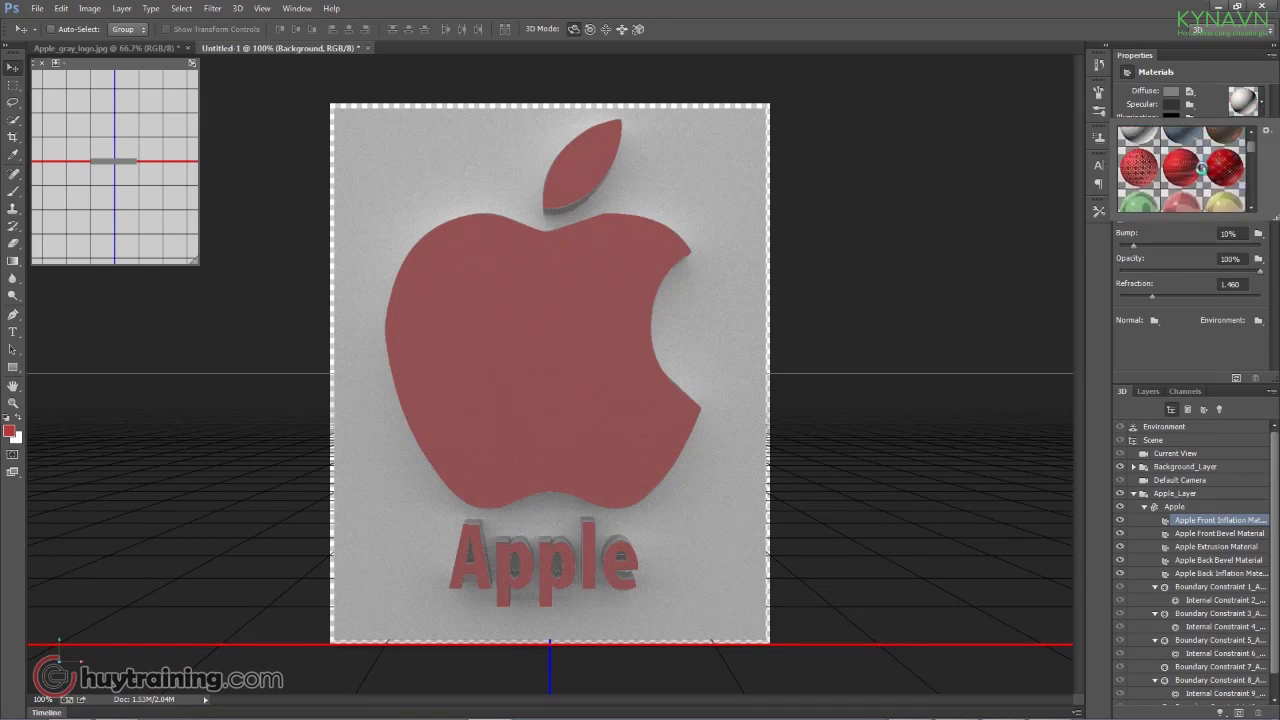
left_click(1220, 174)
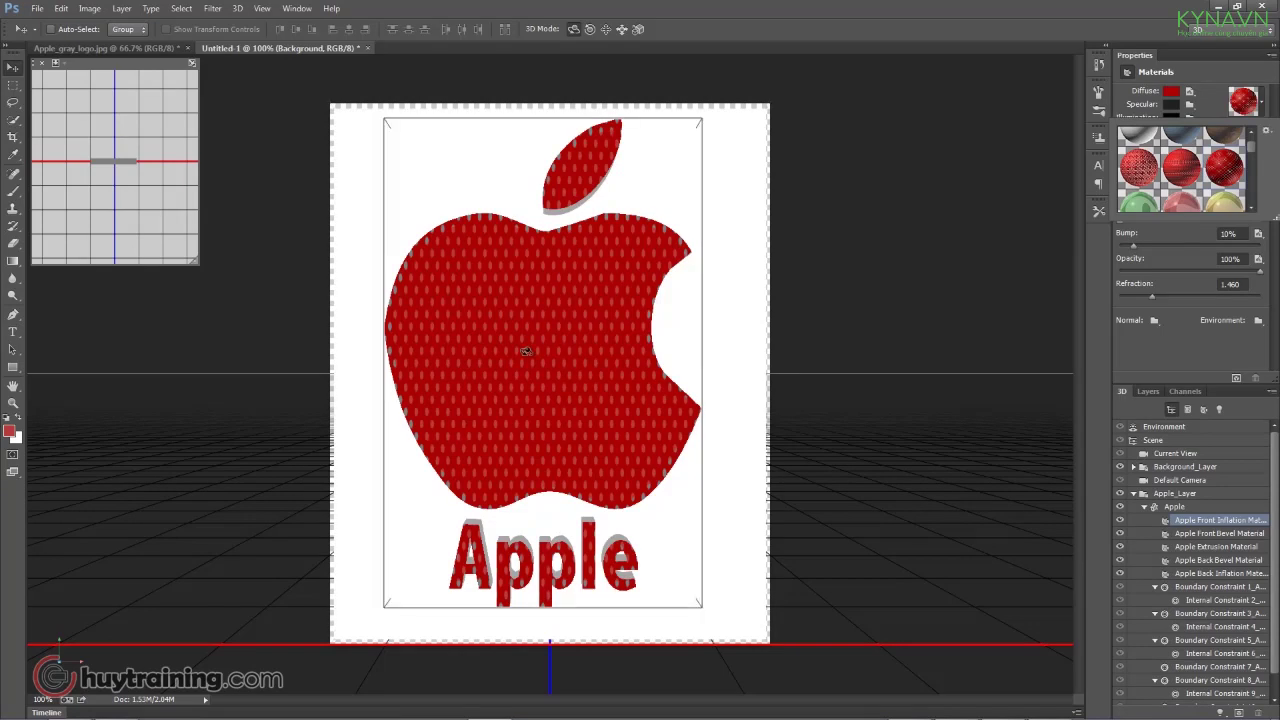
left_click(1143, 168)
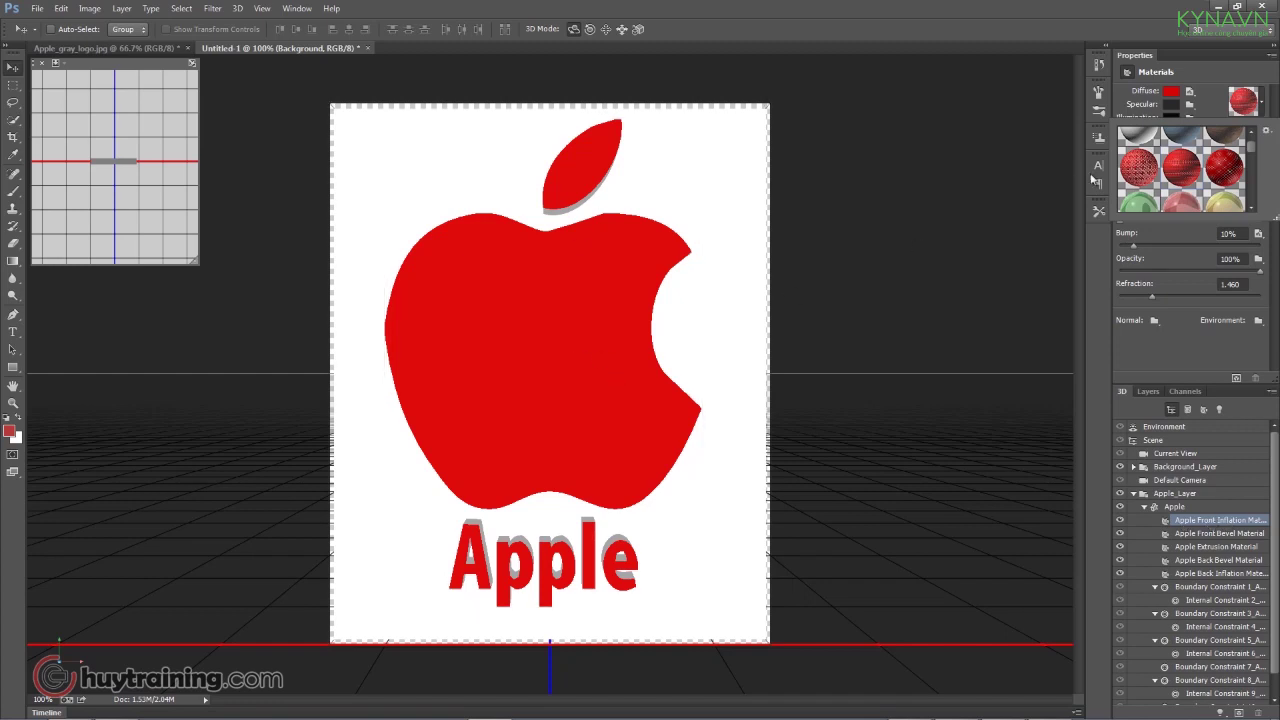
left_click(1155, 166)
Apply the plain white material to the apple and set its Diffuse colour to yellow.
left_click(1262, 104)
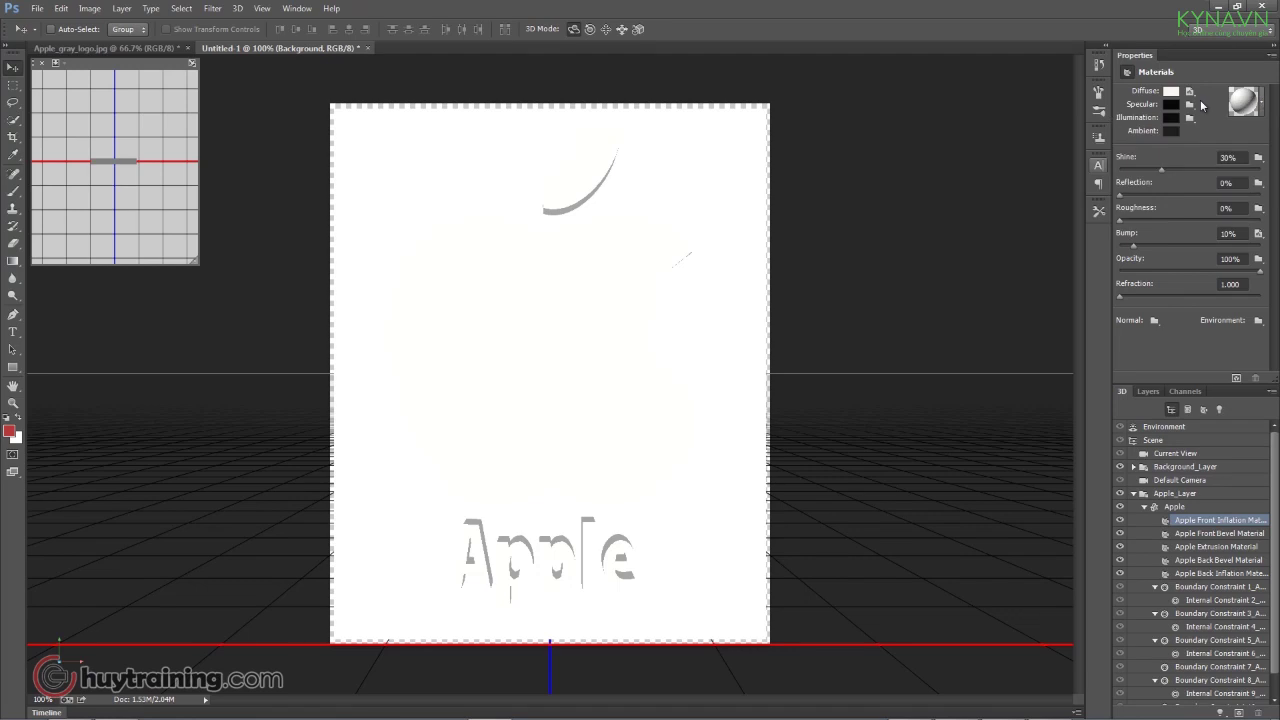
left_click(1171, 91)
left_click(620, 358)
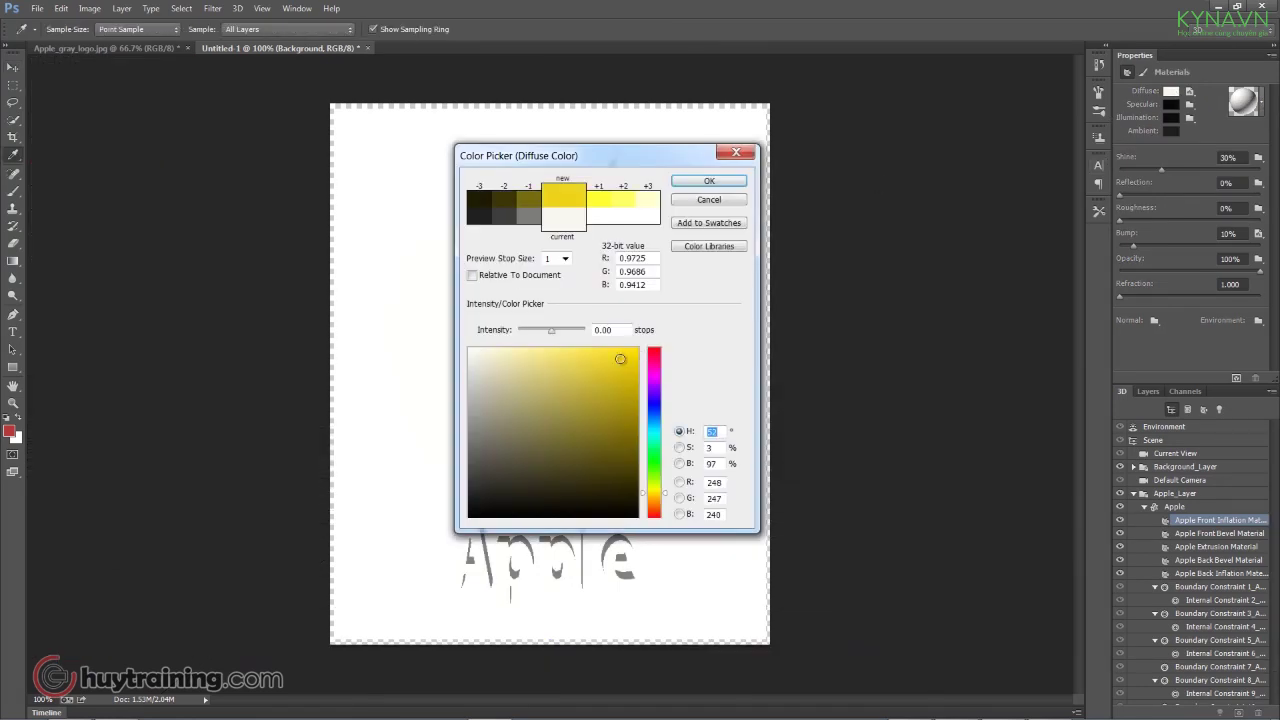
left_click(709, 181)
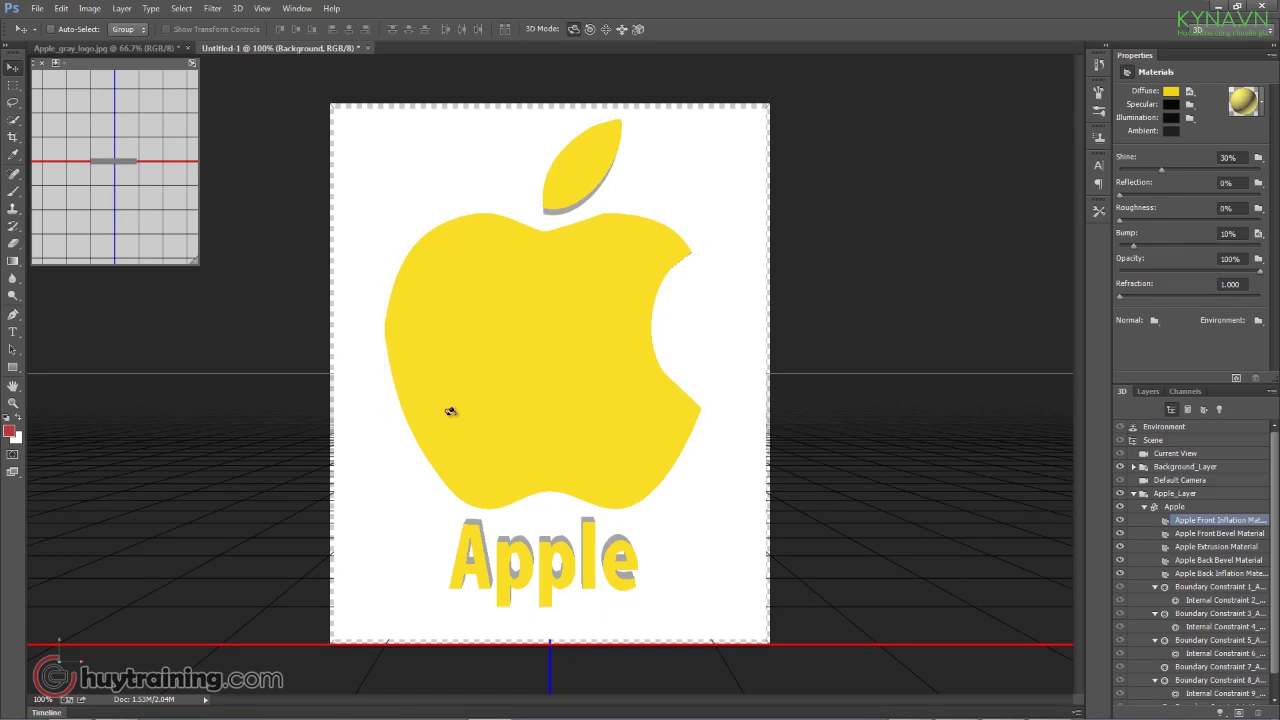
Give all five Apple materials together a crimson Diffuse colour (188, 16, 77).
left_click(1213, 576, "shift")
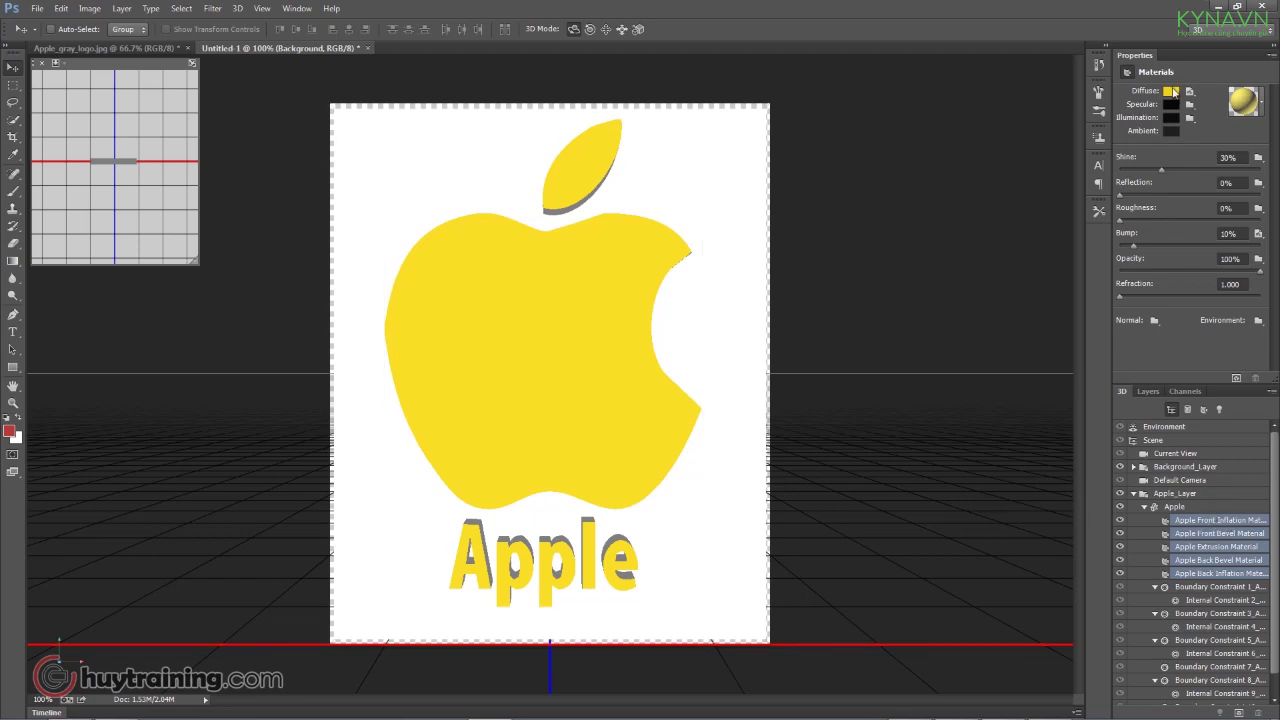
left_click(1170, 91)
left_click(612, 401)
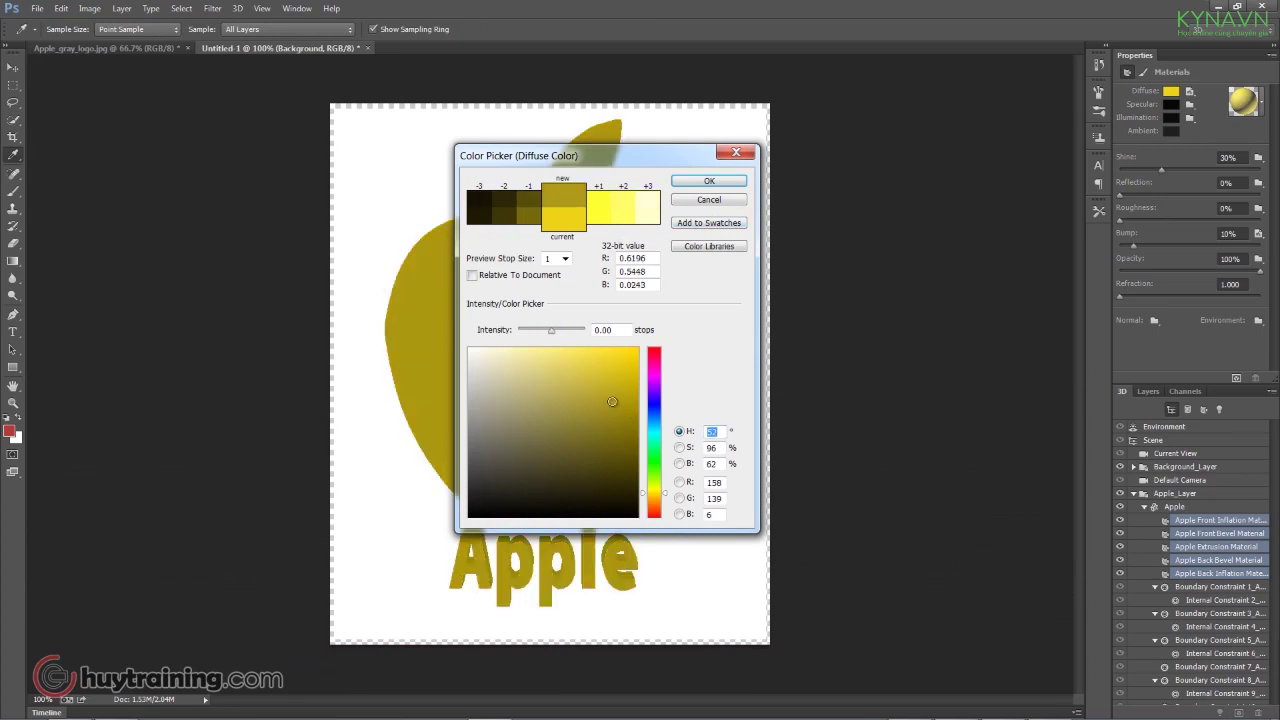
left_click(655, 358)
left_click(619, 375)
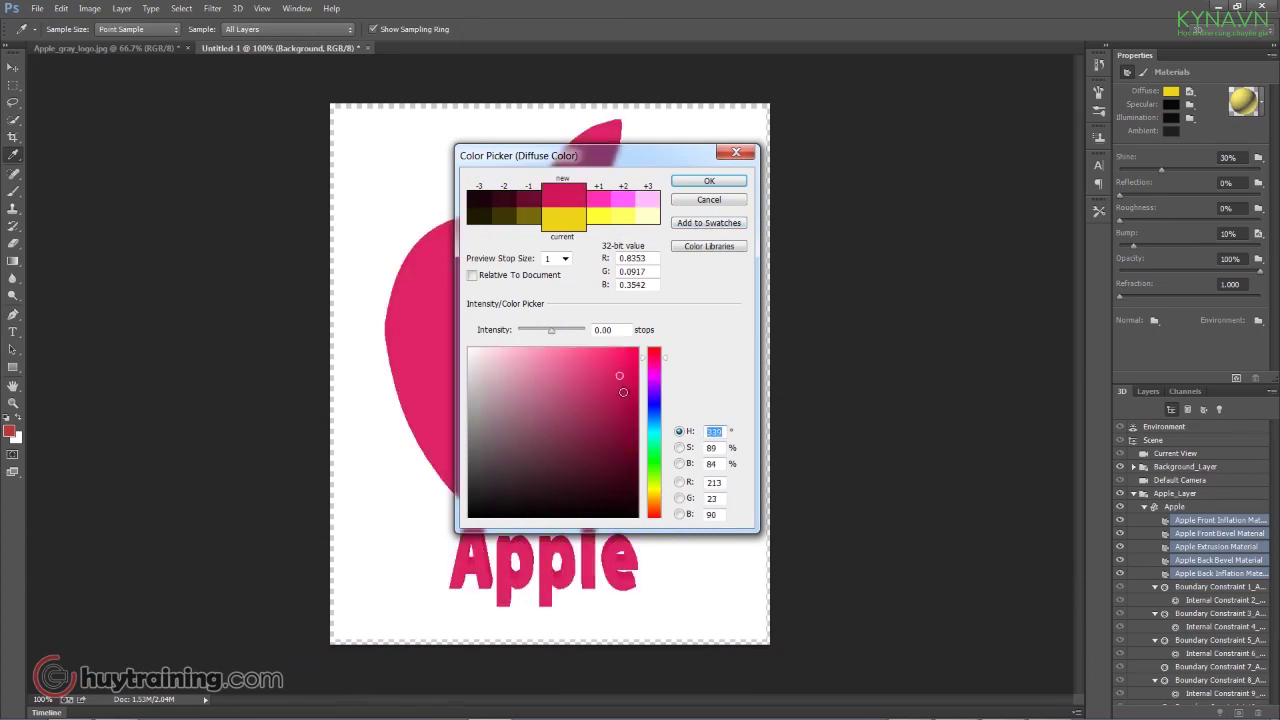
left_click(622, 394)
left_click(709, 181)
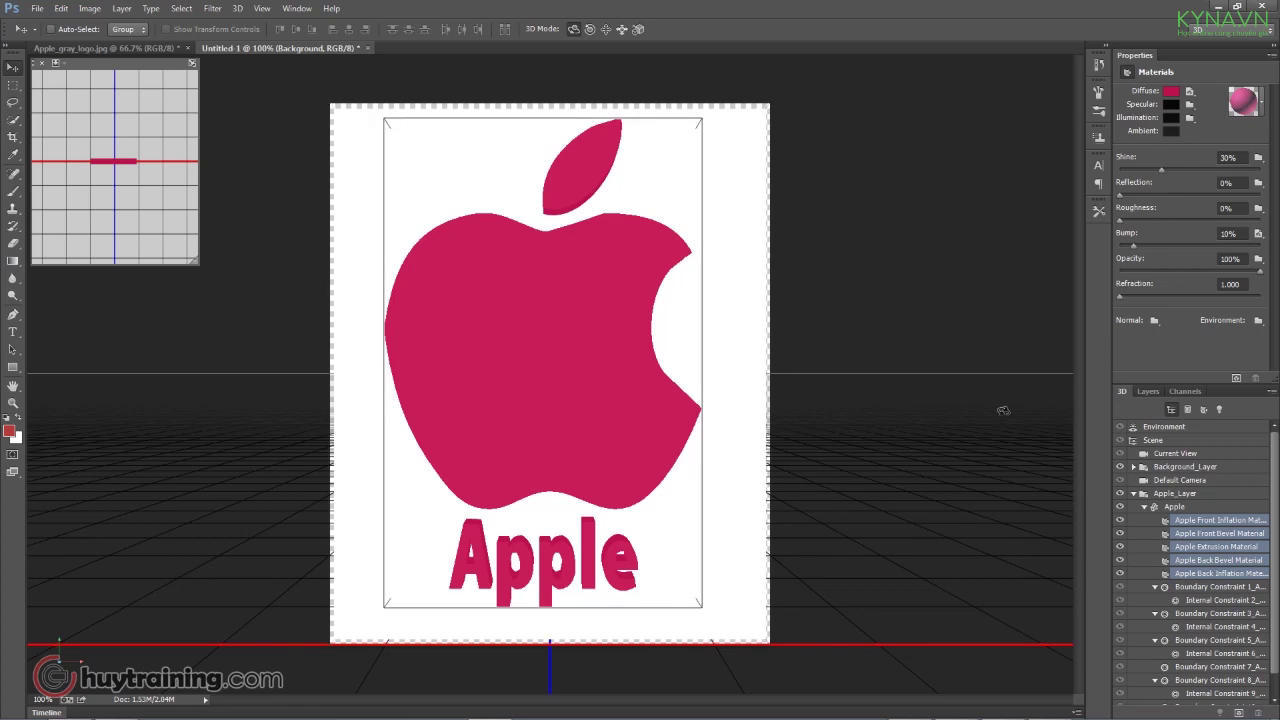
Render the crimson Apple logo scene with 3D > Render, stopping it at about 7%.
left_click(214, 8)
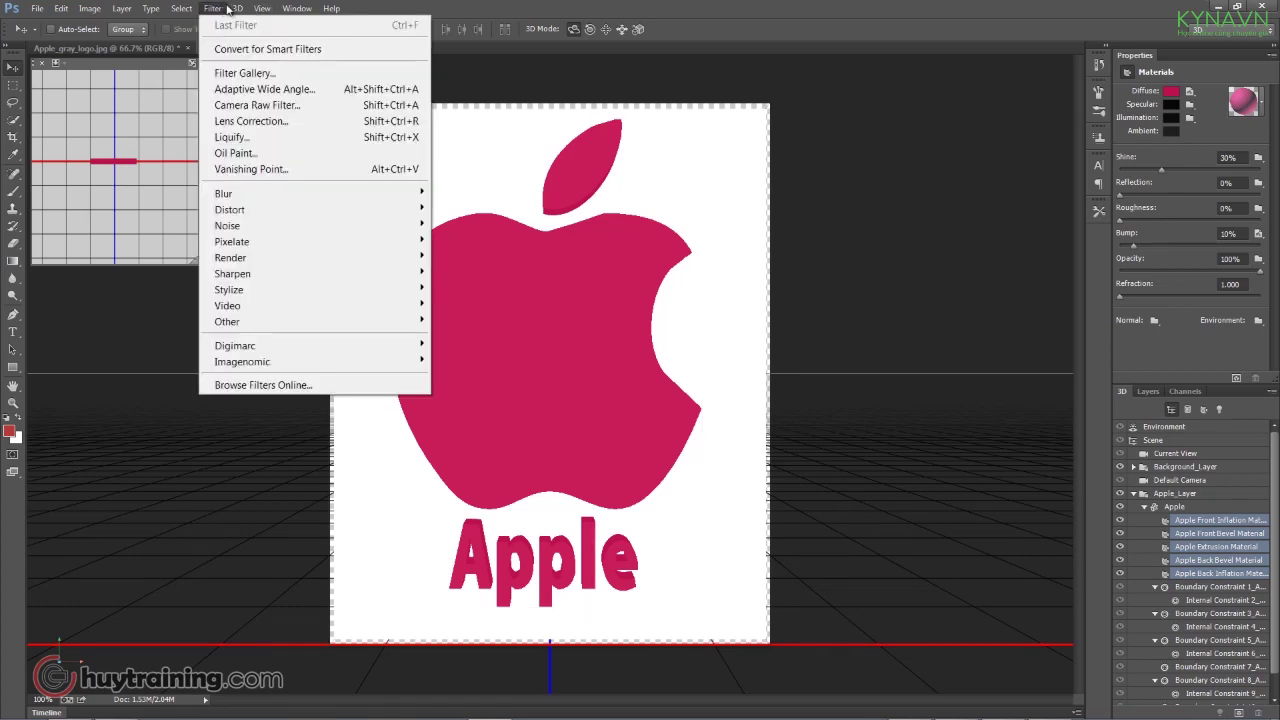
left_click(259, 385)
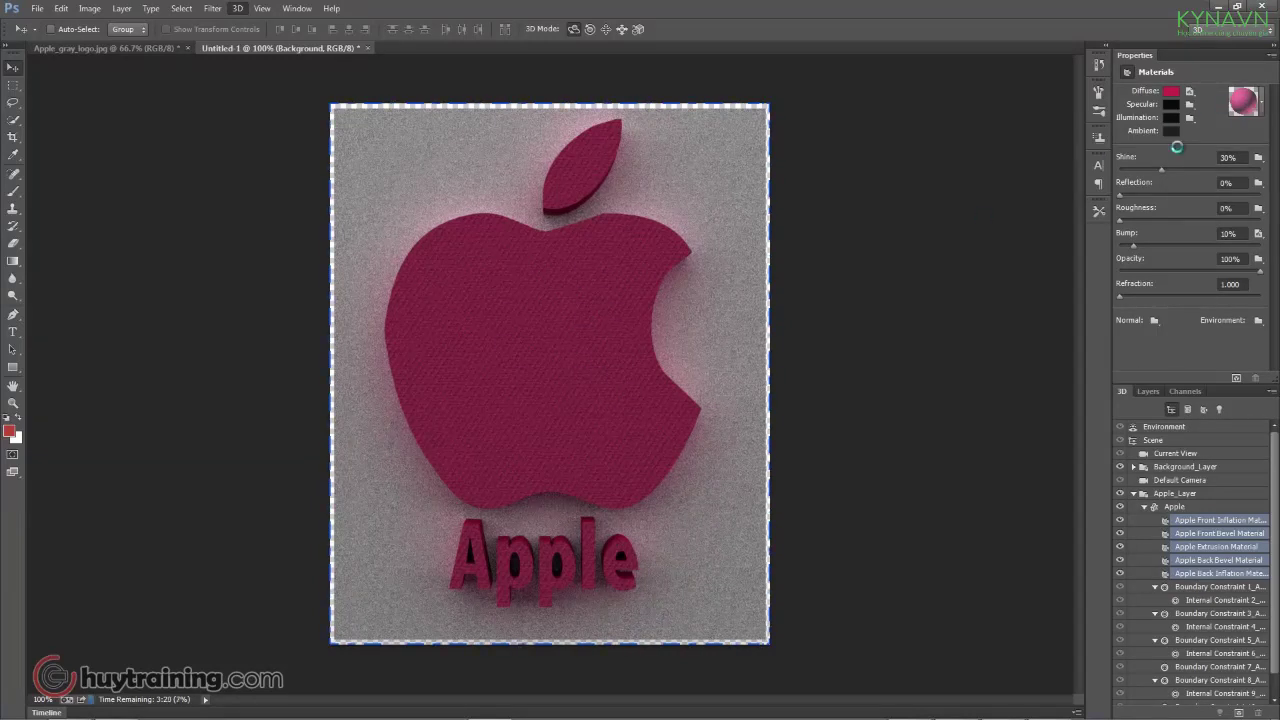
left_click(858, 332)
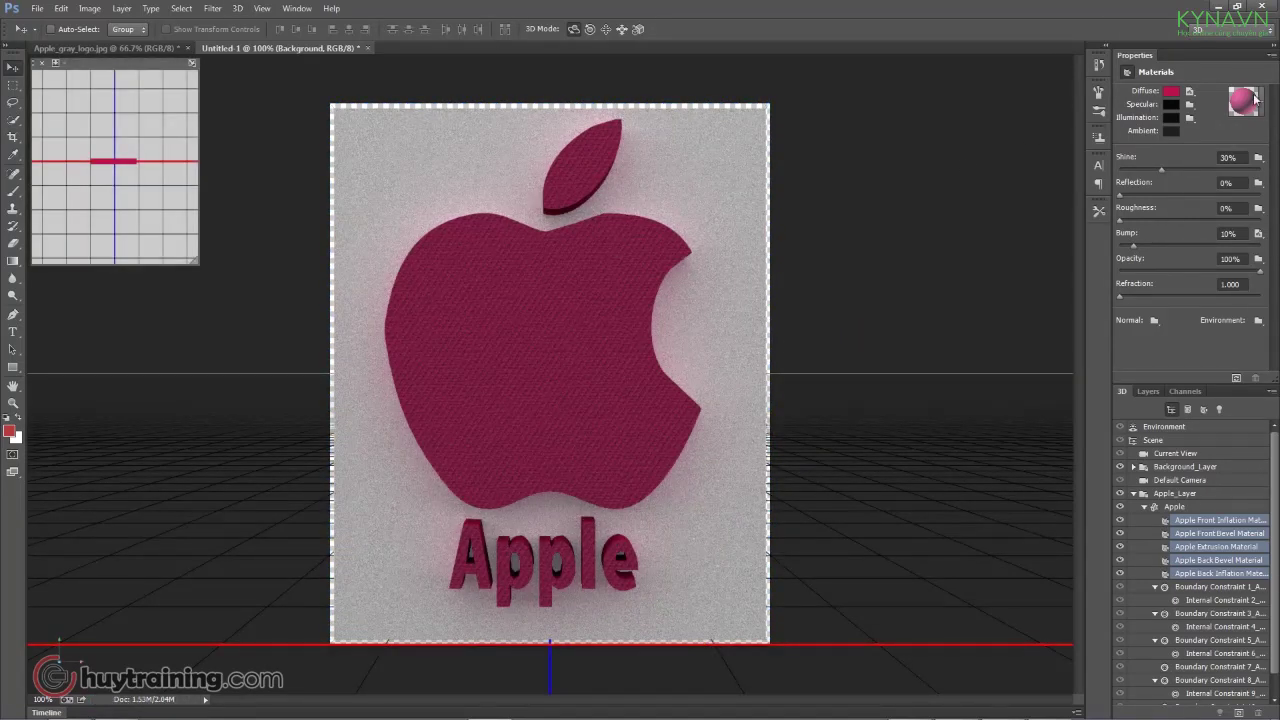
Apply an orange-gold material preset to all five Apple materials, then show the Layers panel.
left_click(1255, 98)
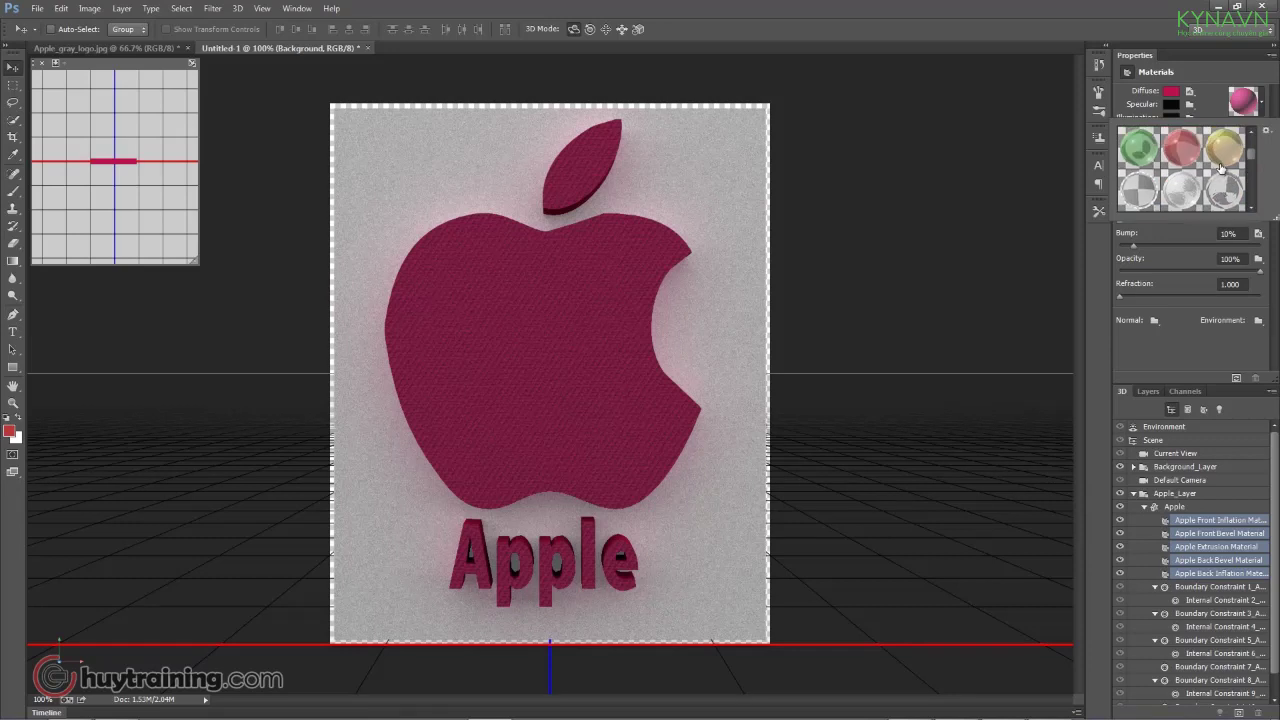
scroll(1221, 168, "down", 3)
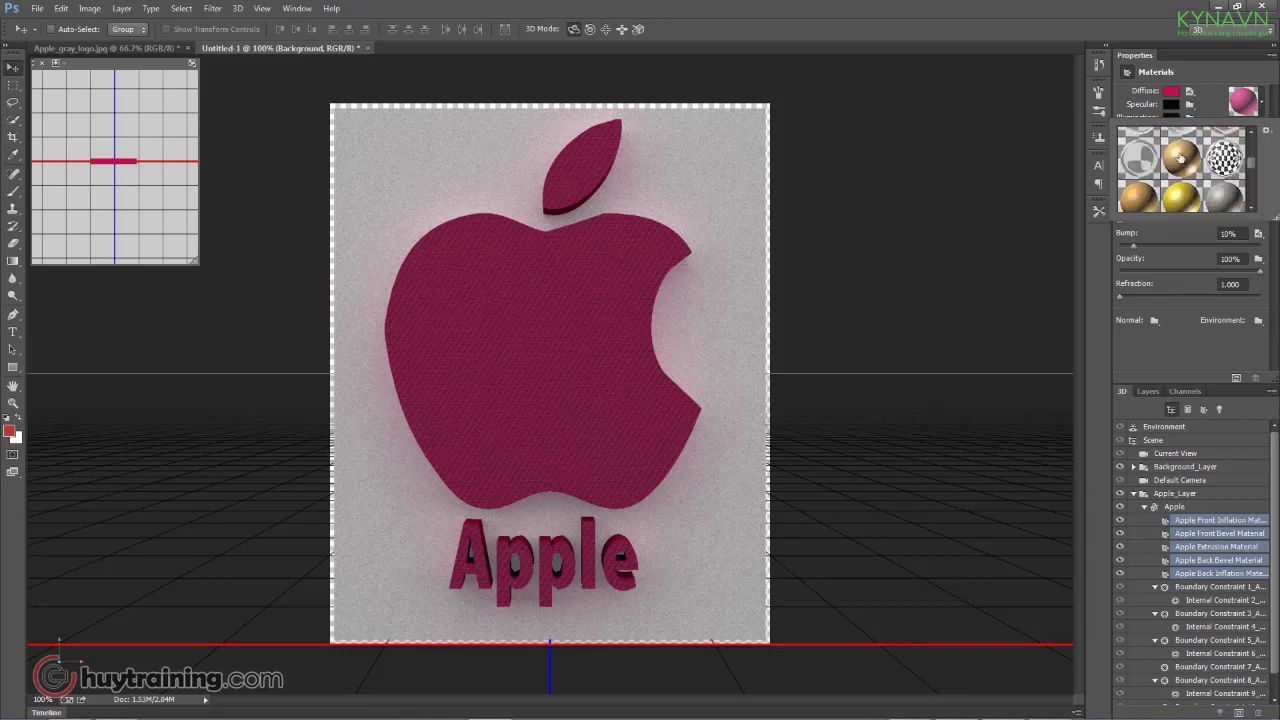
left_click(1183, 156)
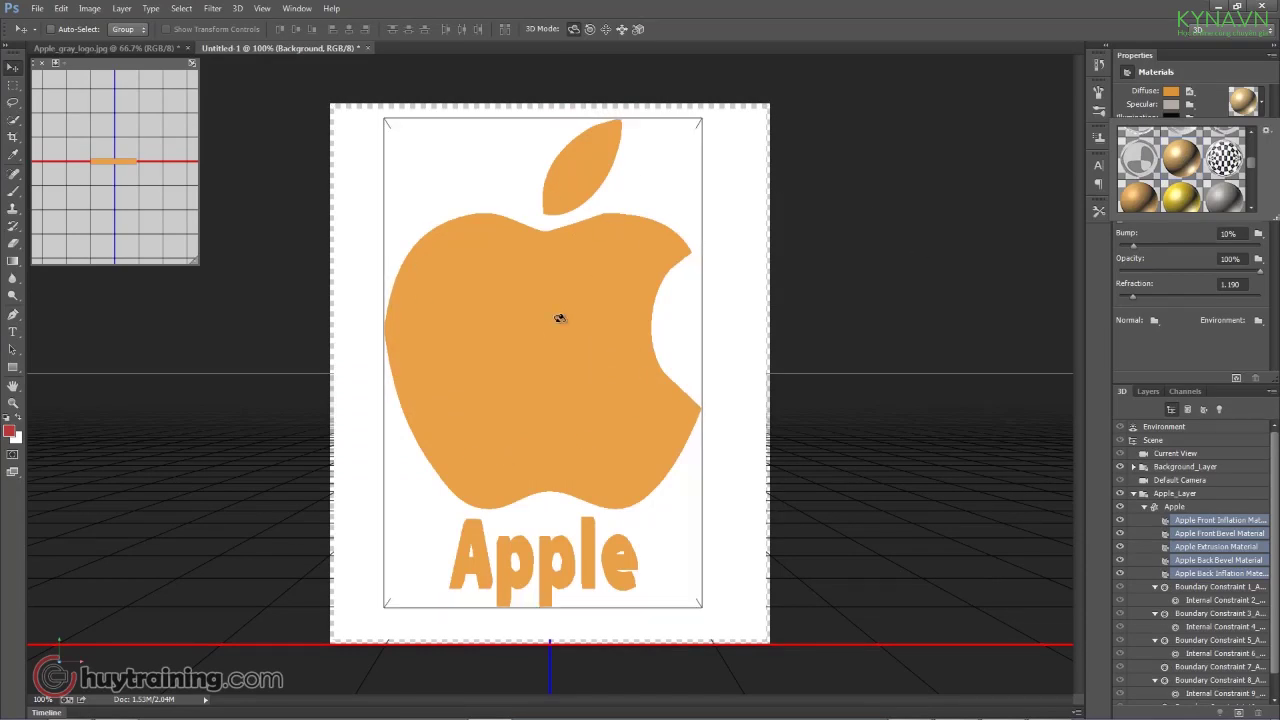
left_click(1211, 64)
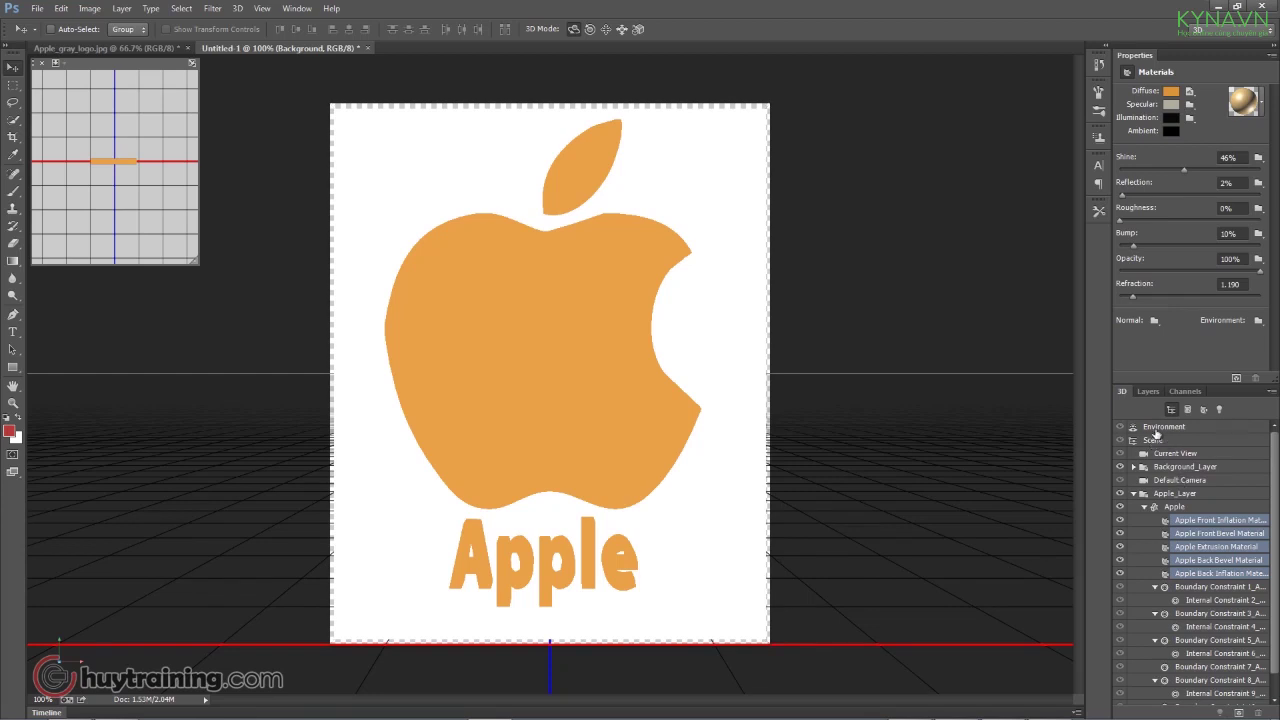
left_click(1147, 392)
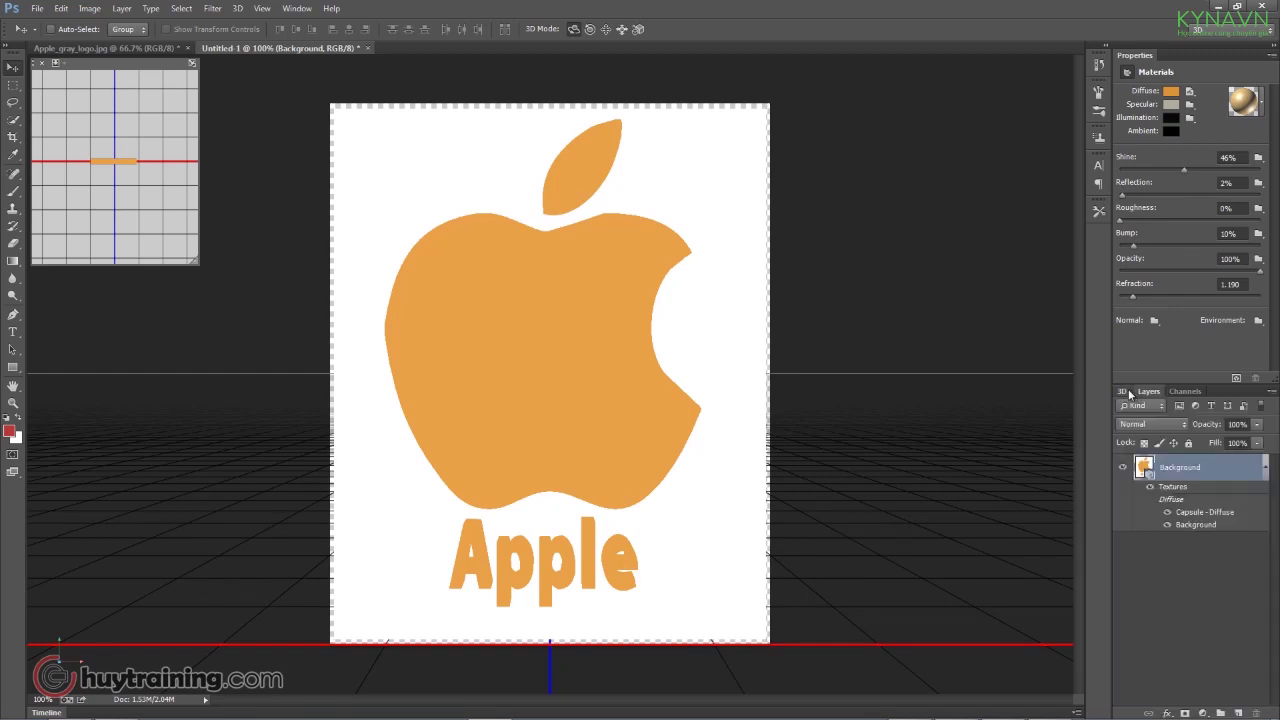
Render the full 3D scene so the logo and caption glow pale cream on grey.
left_click(1127, 391)
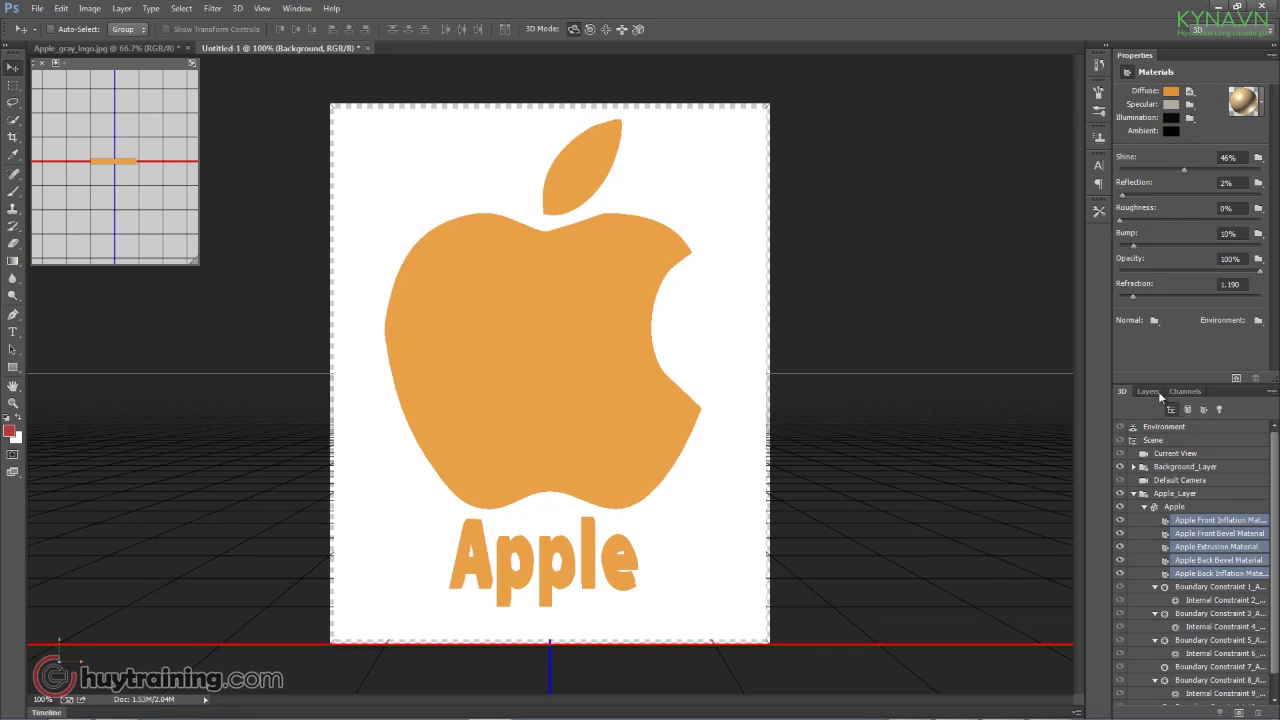
left_click(237, 8)
left_click(299, 388)
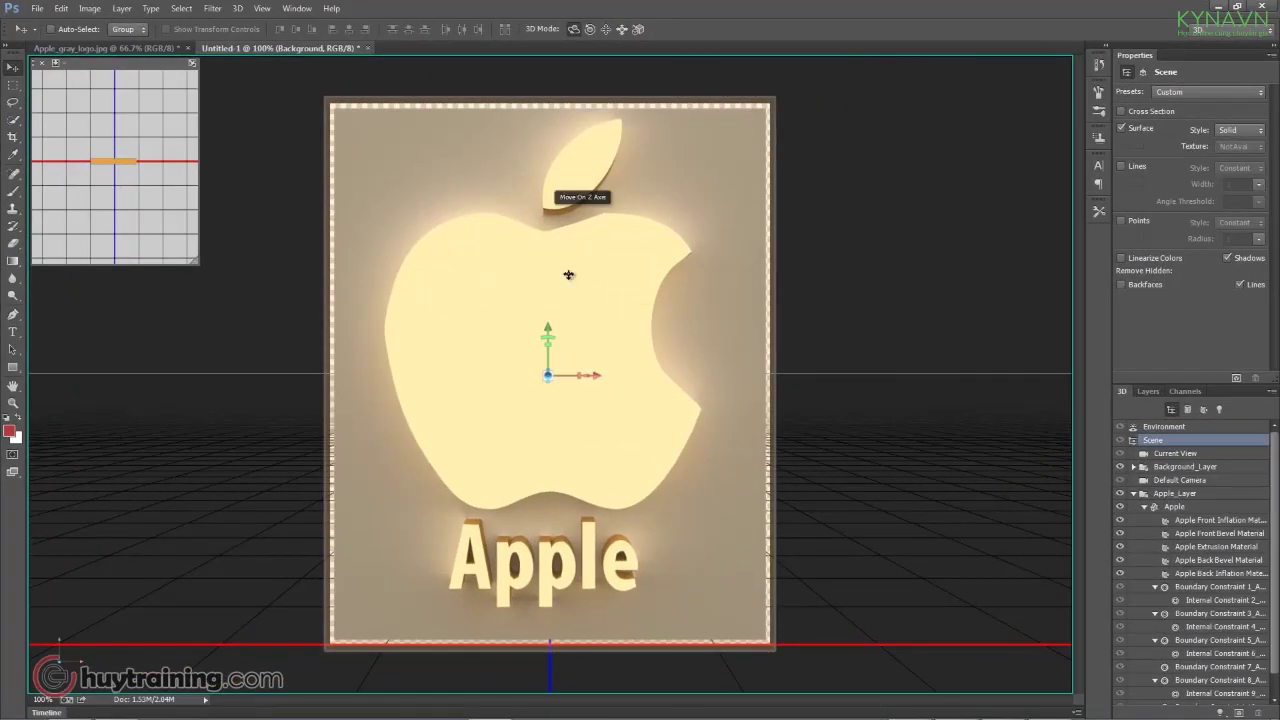
left_click(1148, 392)
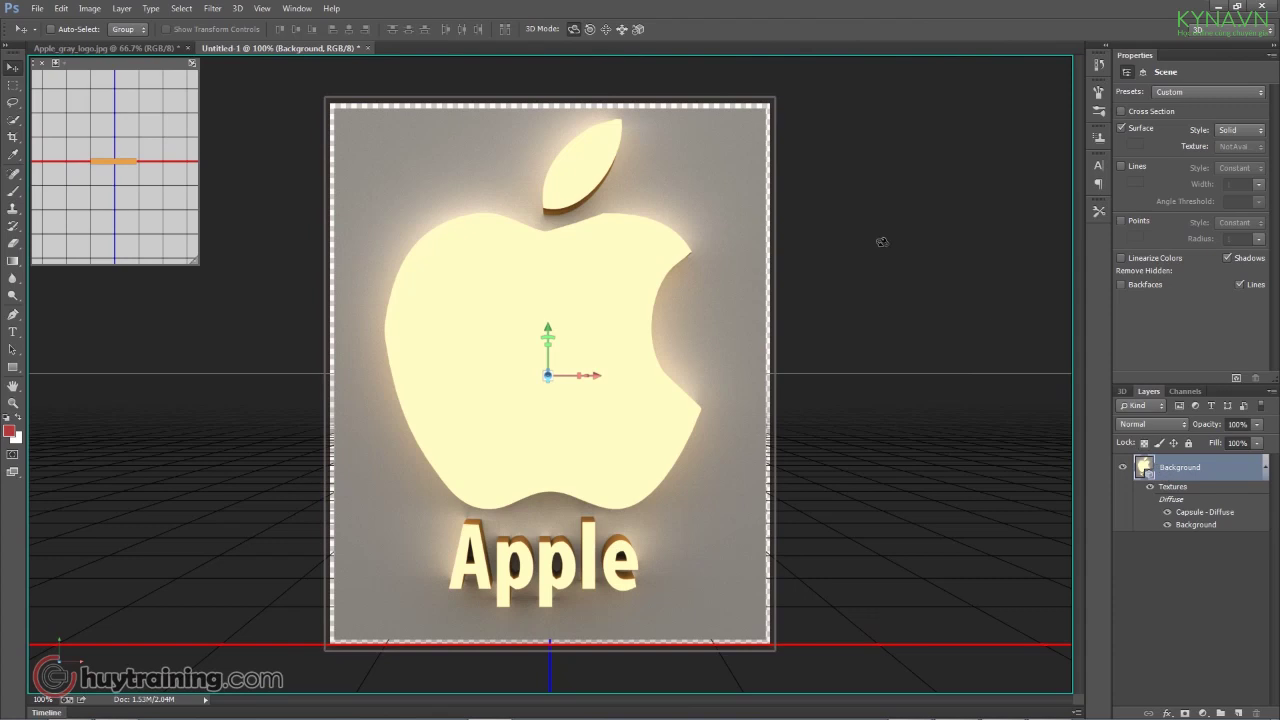
left_click(1203, 713)
Add a slightly bent Curves layer and a Color Balance layer with midtones −41, −33, −17.
left_click(1167, 487)
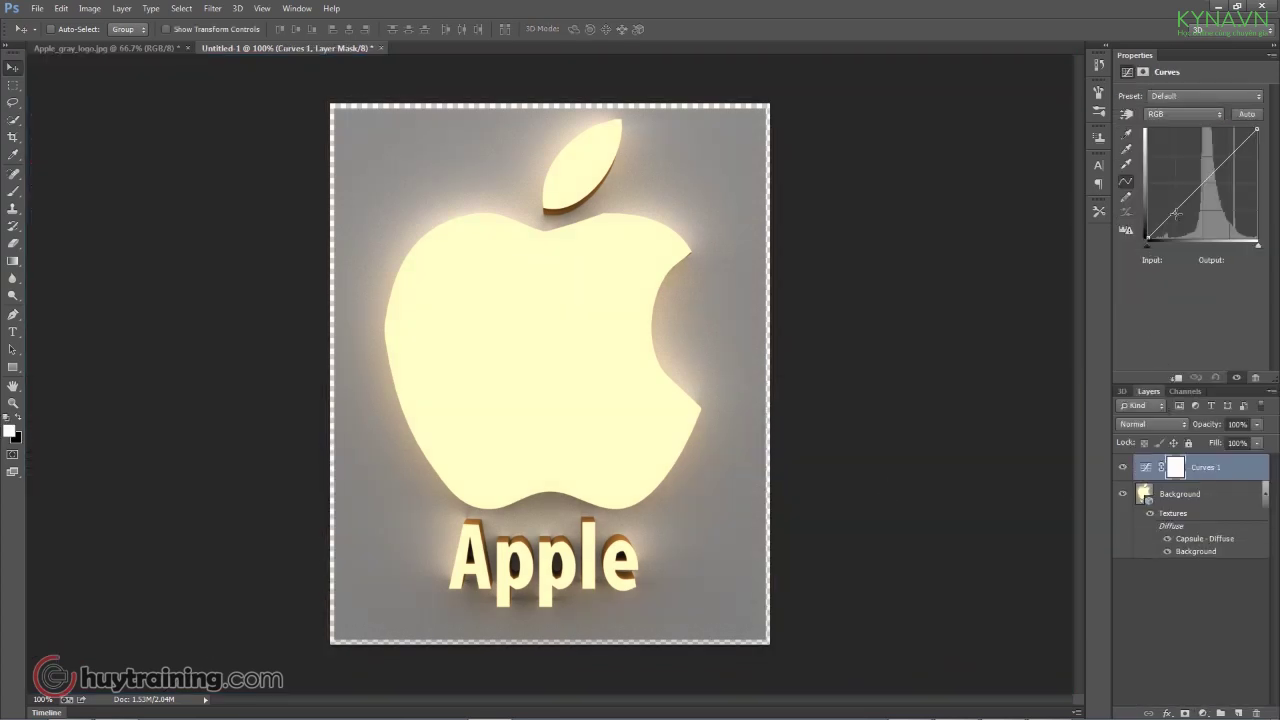
left_click_drag(1204, 182, 1207, 178)
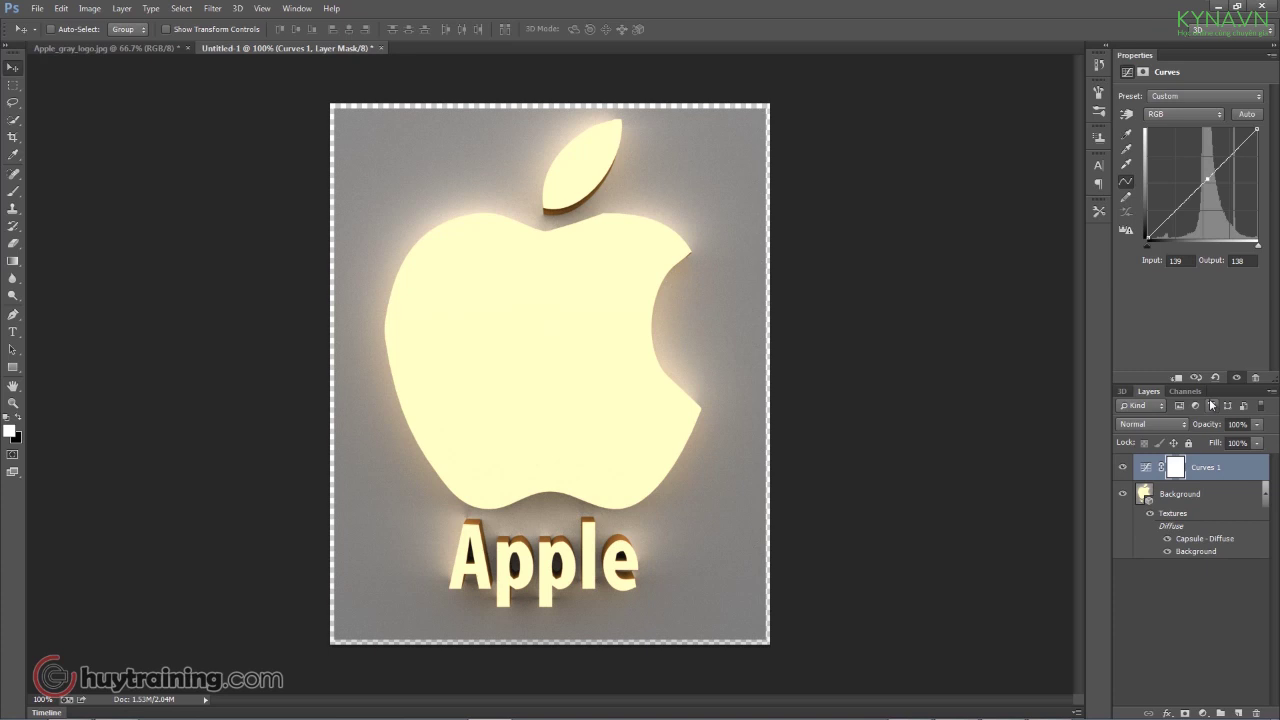
left_click(1201, 713)
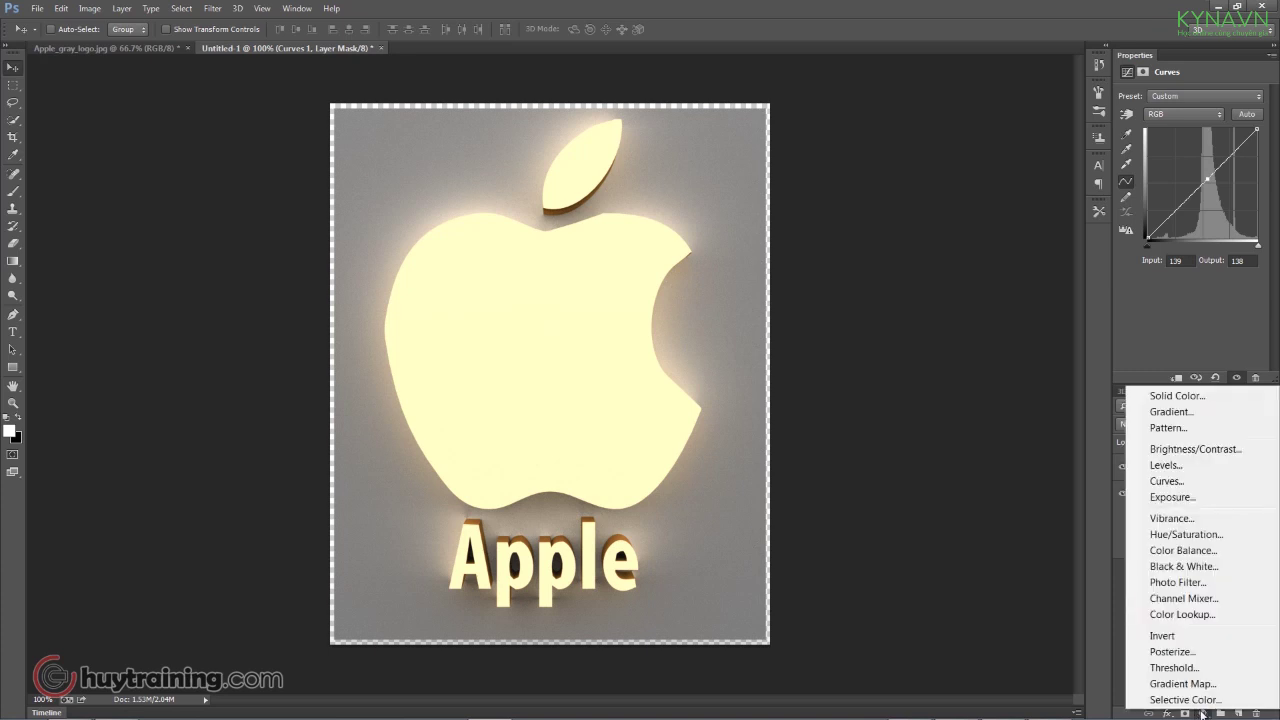
left_click(1186, 551)
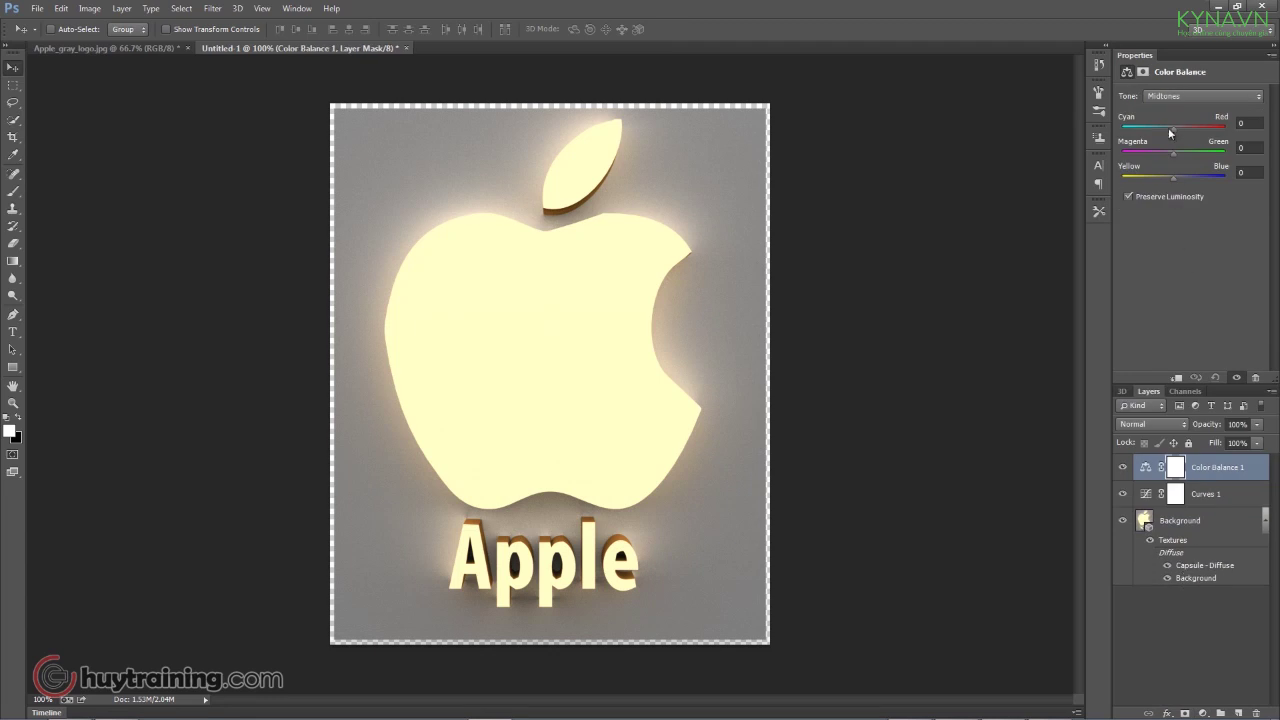
mouse_move(1175, 127)
left_mouse_down()
mouse_move(1161, 133)
mouse_move(1171, 151)
mouse_move(1156, 152)
mouse_move(1182, 177)
mouse_move(1165, 181)
left_mouse_up()
Create an empty Layer 1 and make the 3D Background layer active.
key("ctrl+shift+n")
key("Return")
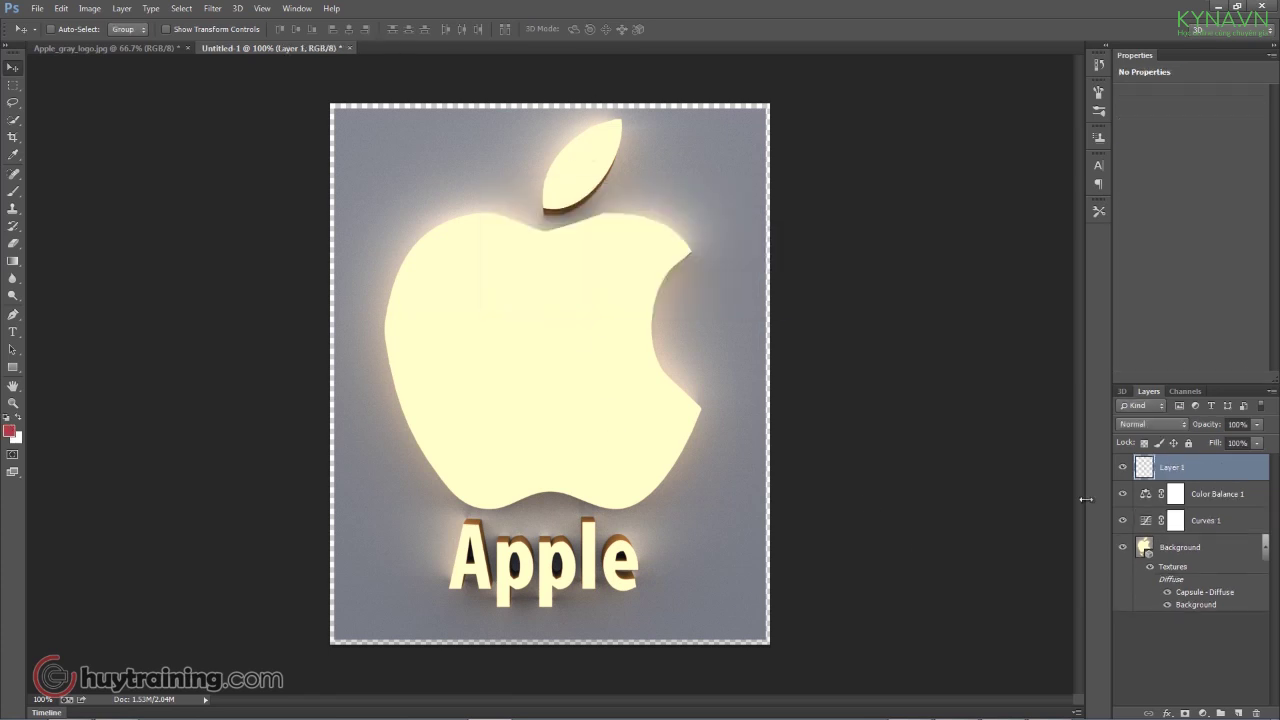
left_click(1176, 550)
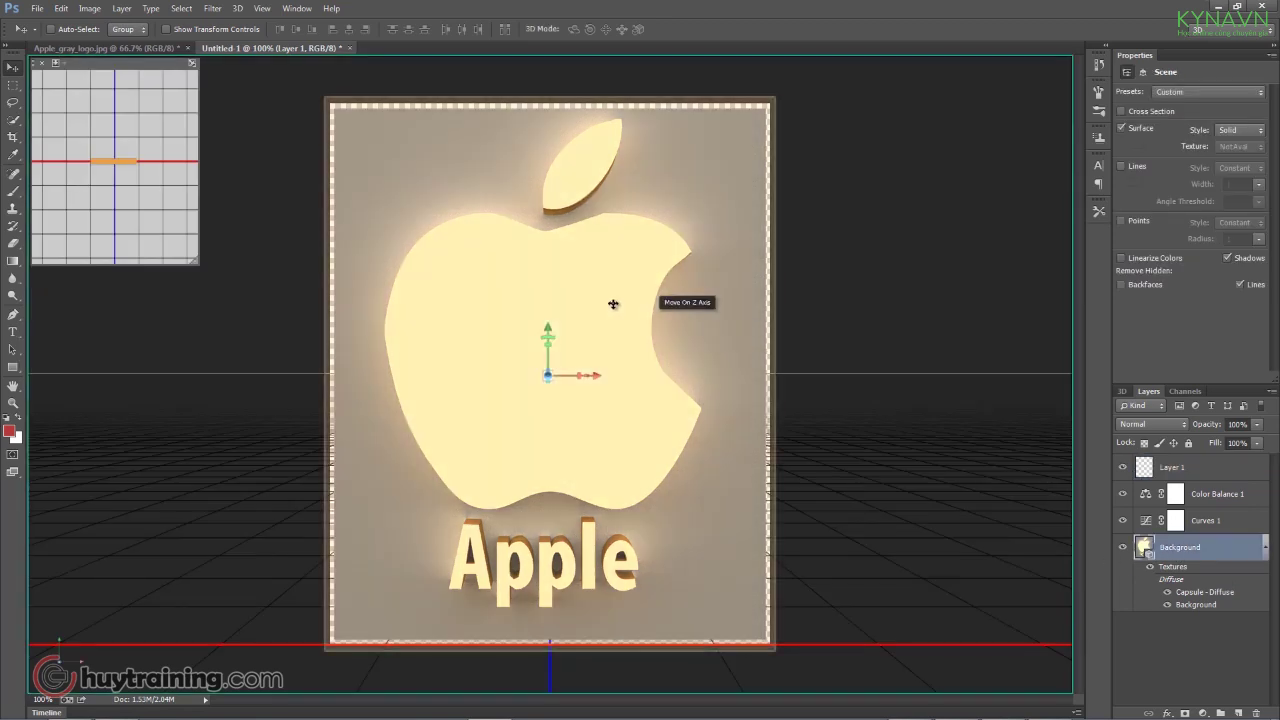
left_click(1180, 470)
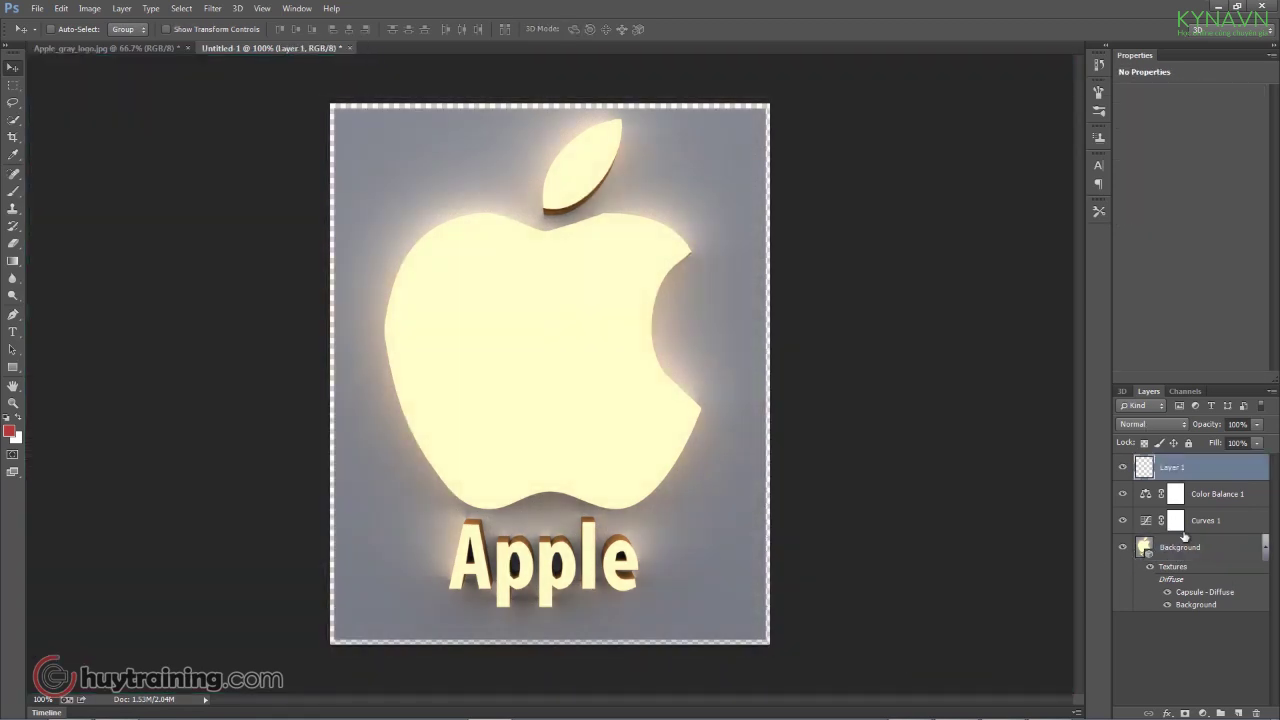
left_click(1180, 547)
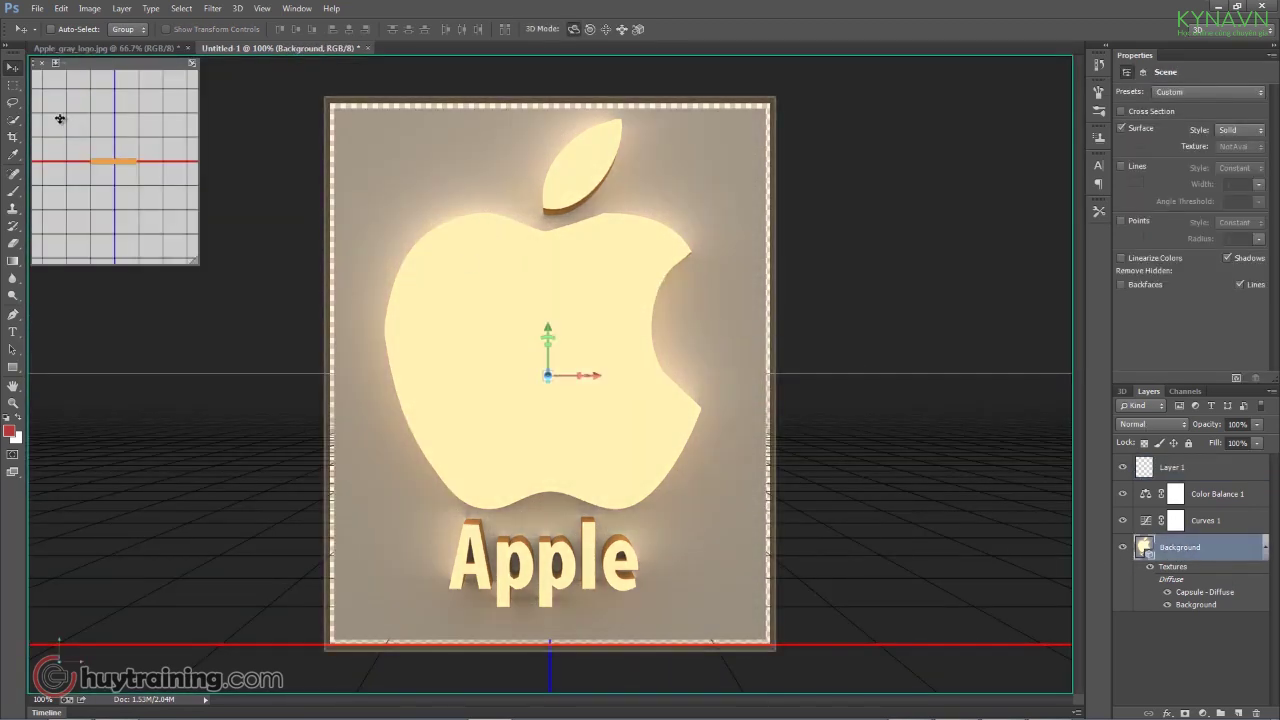
Select the apple body and leaf with the Magic Wand.
left_click(13, 120)
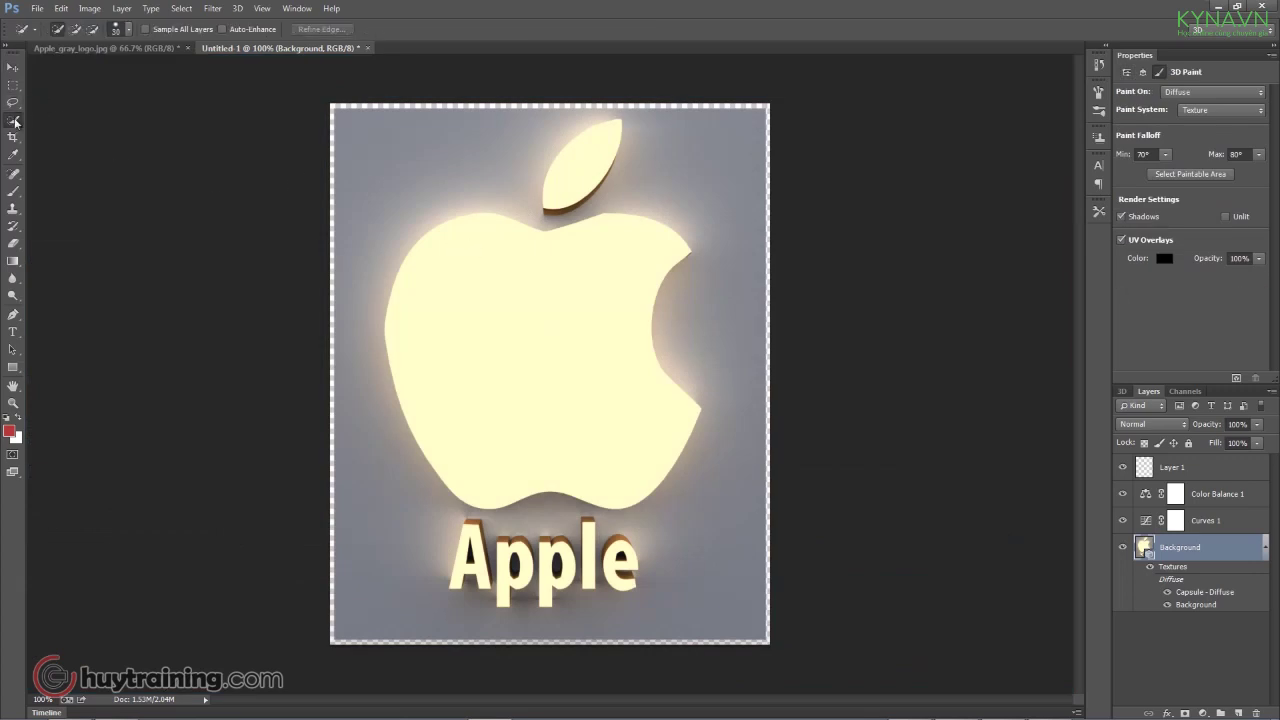
right_click(15, 122)
left_click(55, 130)
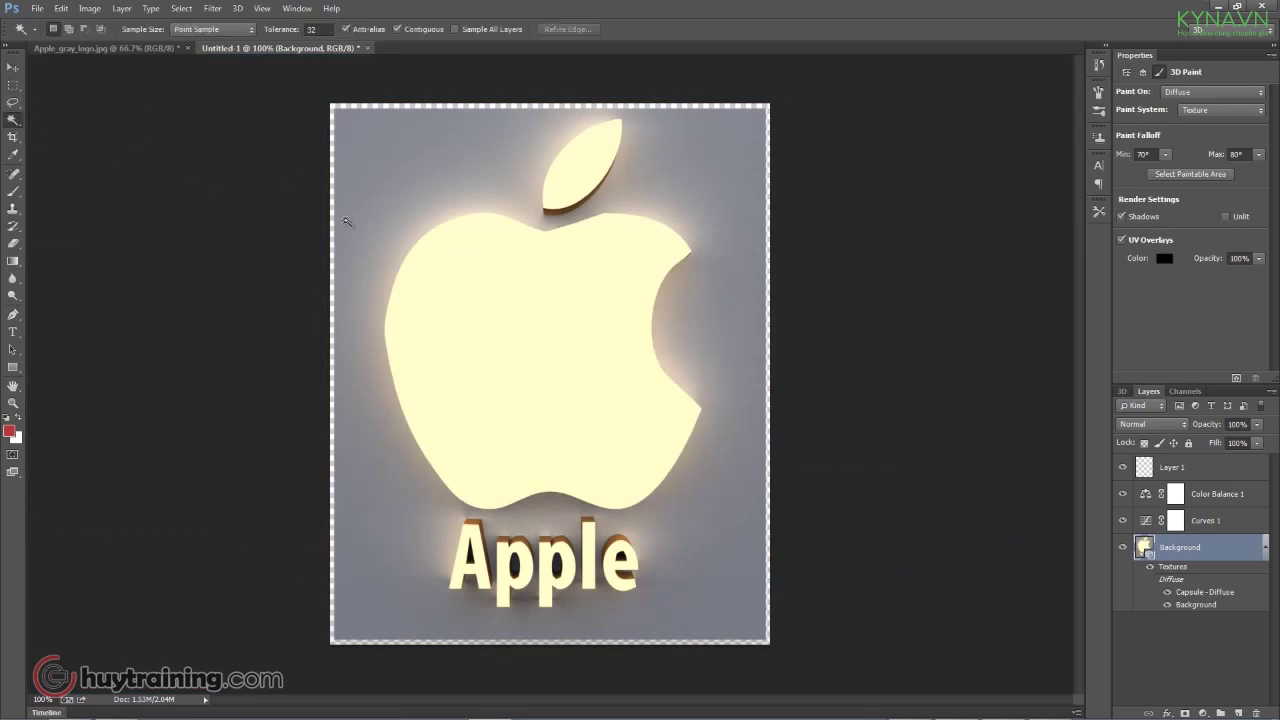
left_click(518, 279)
left_click(589, 177, "shift")
Target Layer 1 and set the foreground colour to dark red #b40606.
left_click(1180, 470)
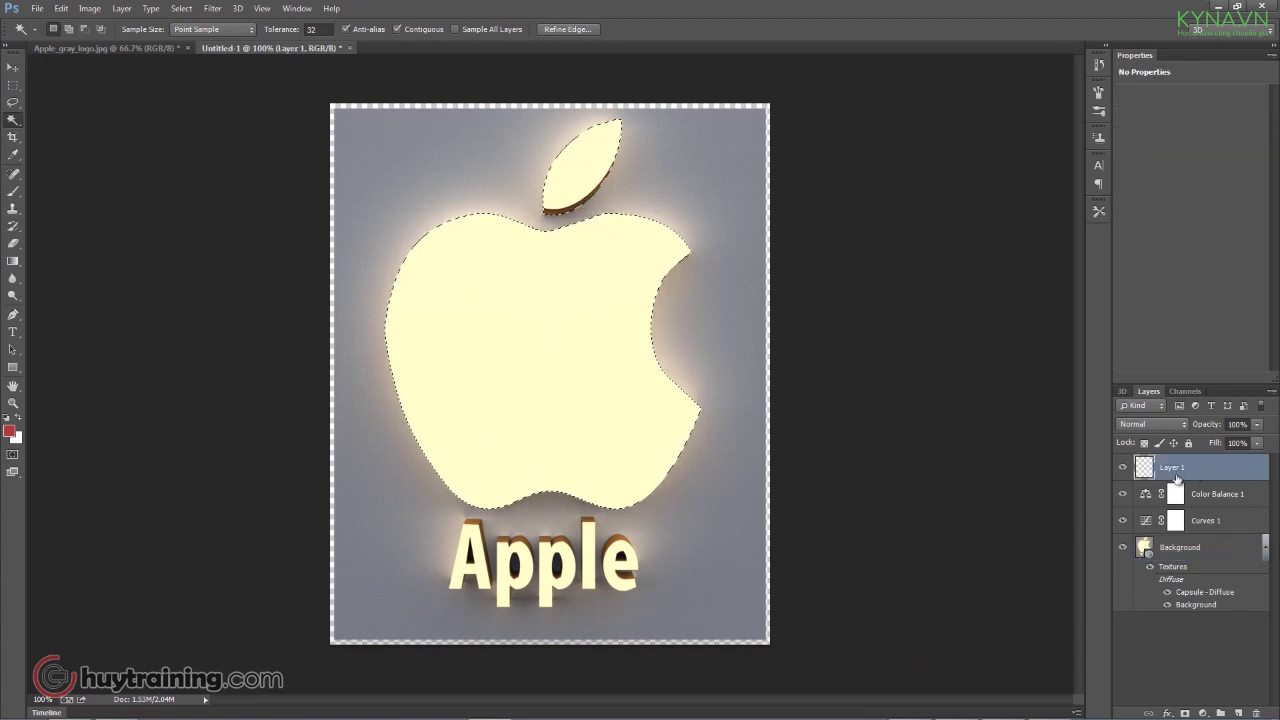
left_click(9, 431)
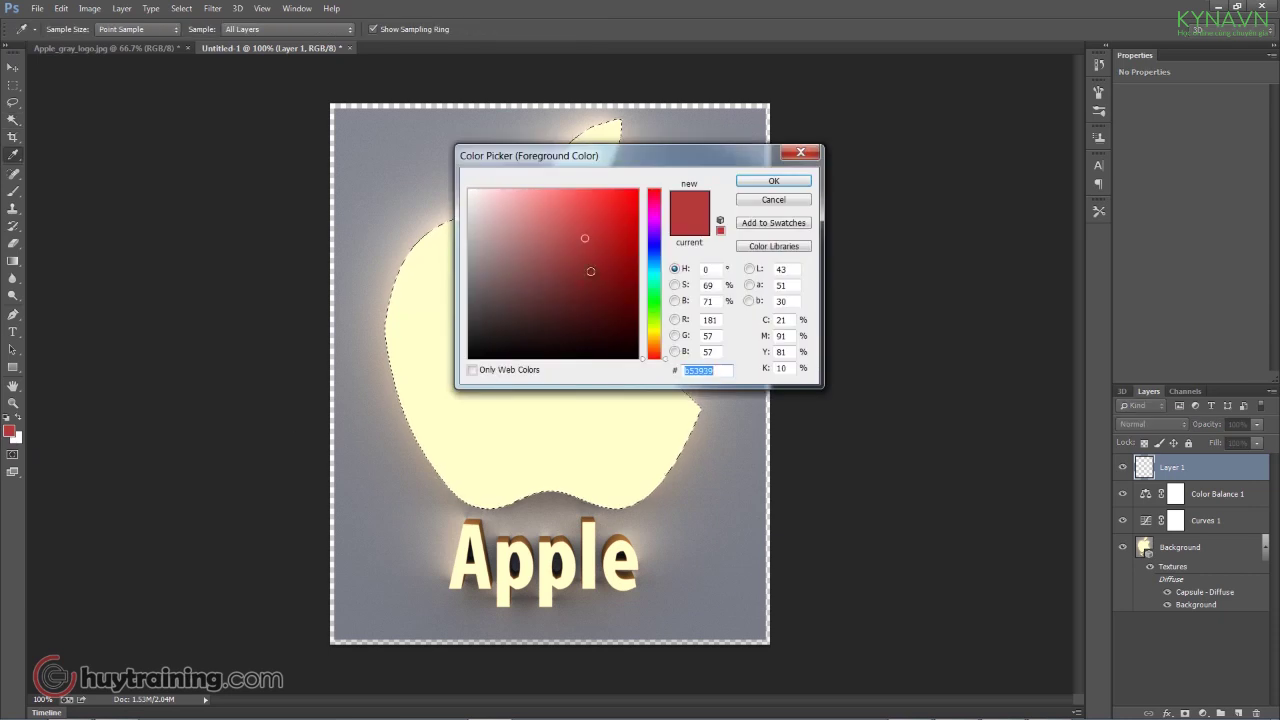
left_click(627, 213)
left_click(633, 238)
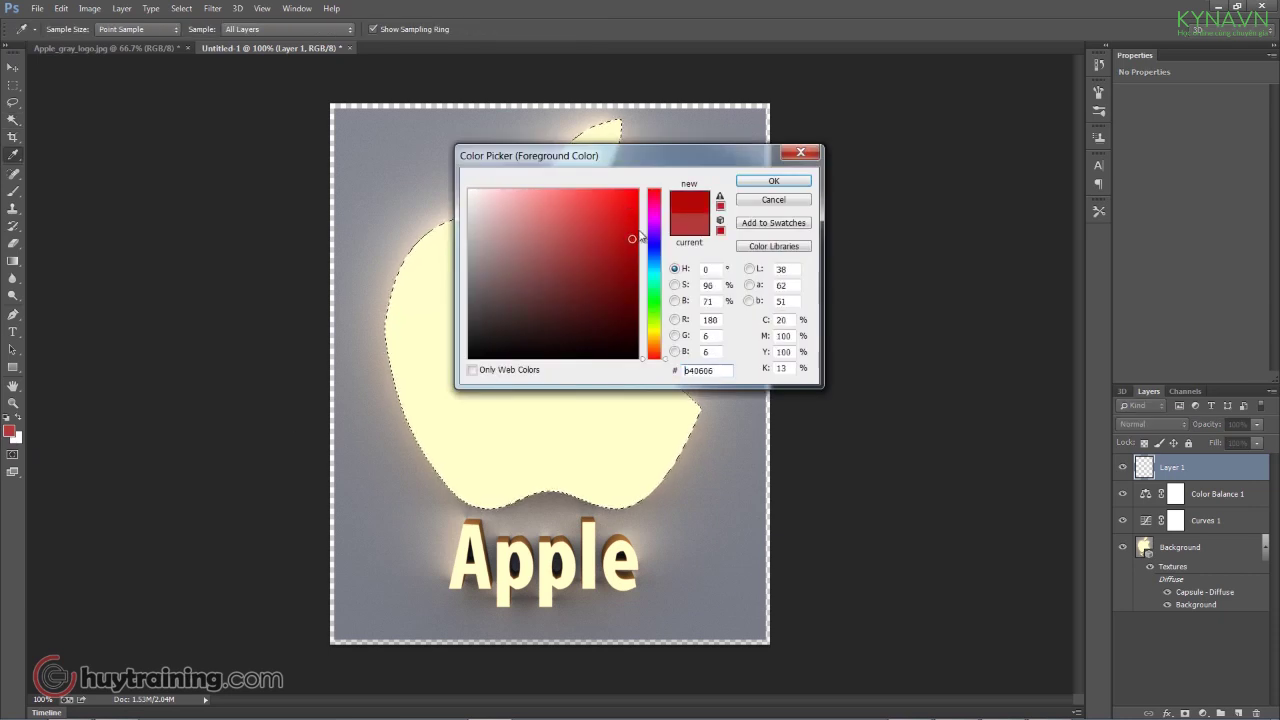
left_click(760, 185)
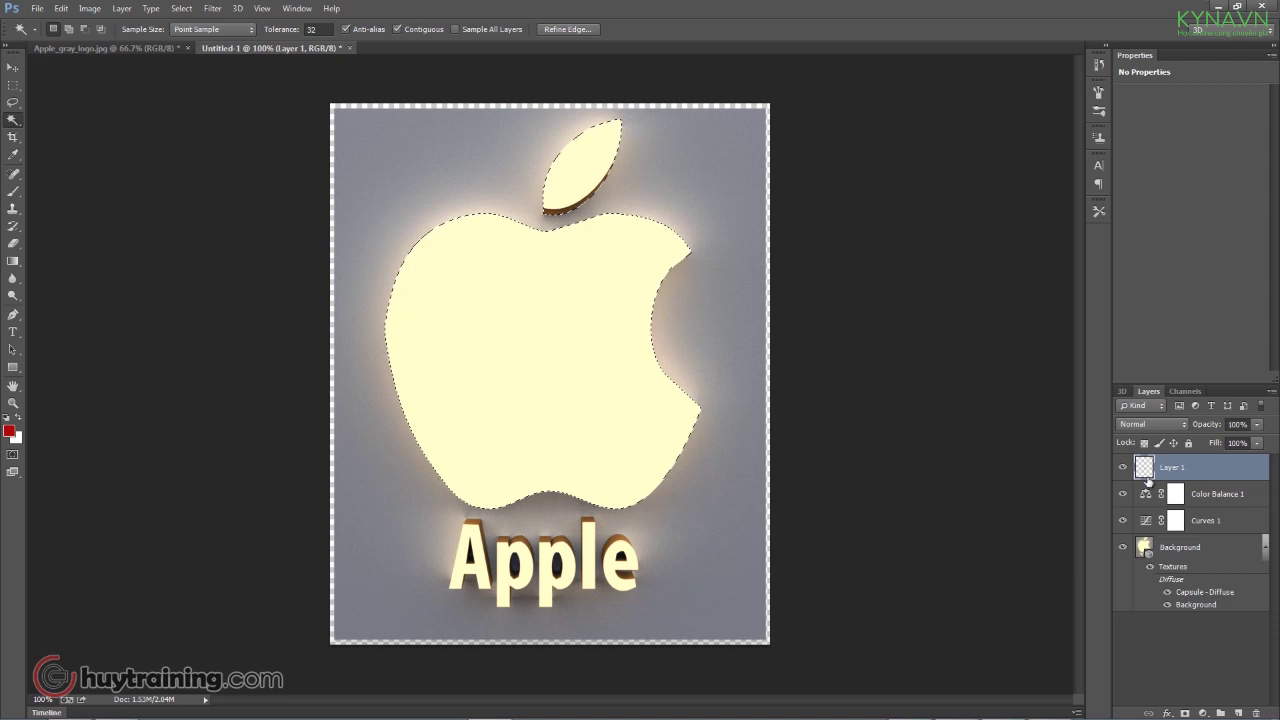
Contract the apple-and-leaf selection by 5 pixels.
left_click(181, 8)
mouse_move(240, 209)
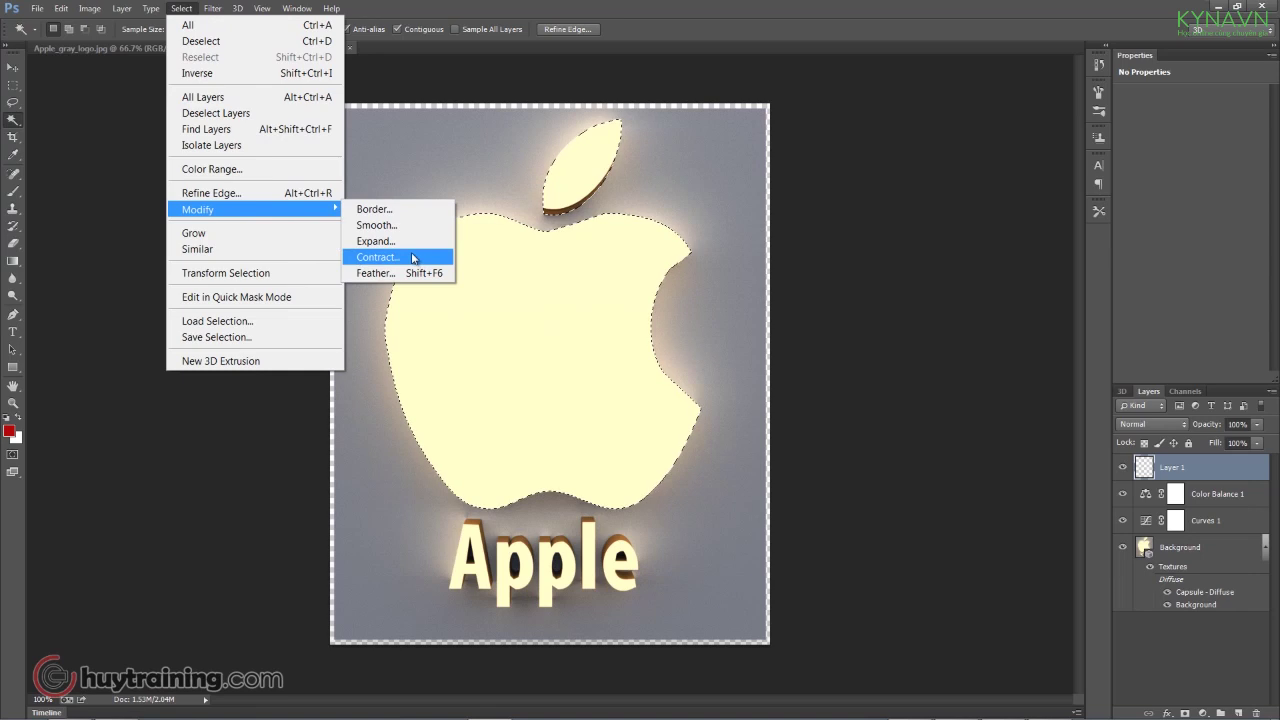
left_click(414, 259)
type("5")
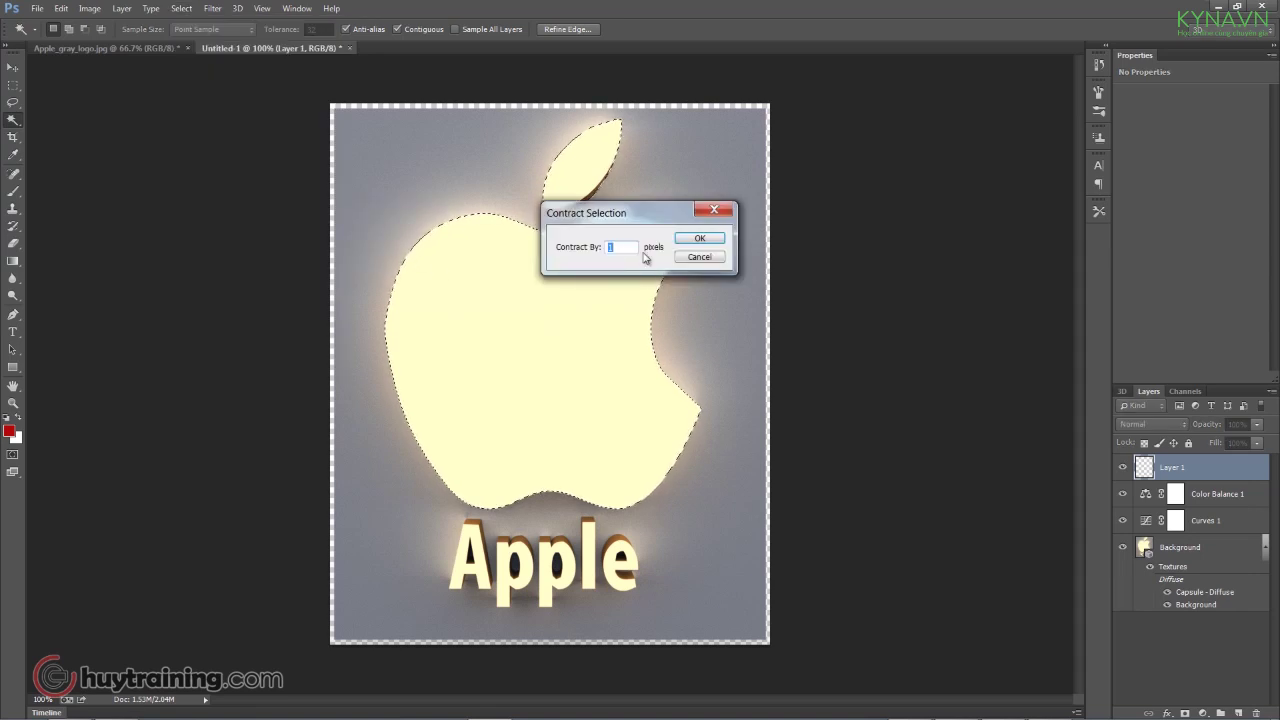
left_click(700, 240)
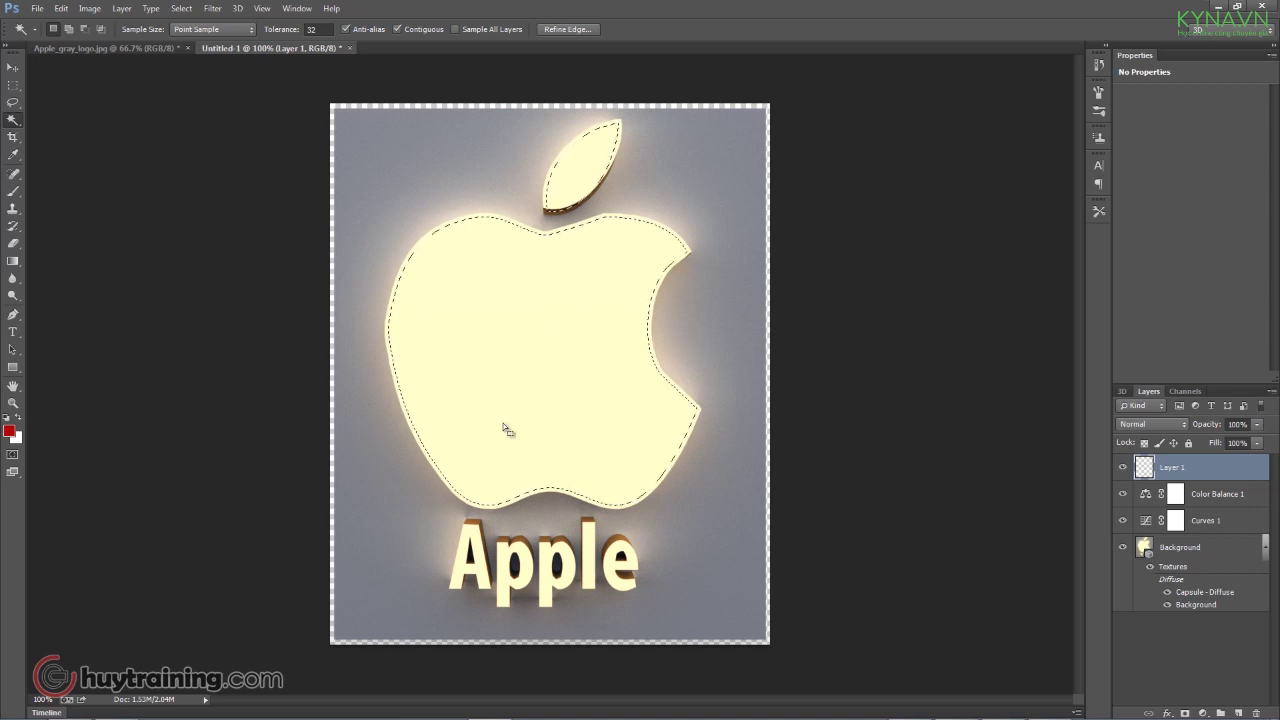
Fill the contracted selection with red on Layer 1, deselect, and zoom out to the whole postcard.
key("alt+BackSpace")
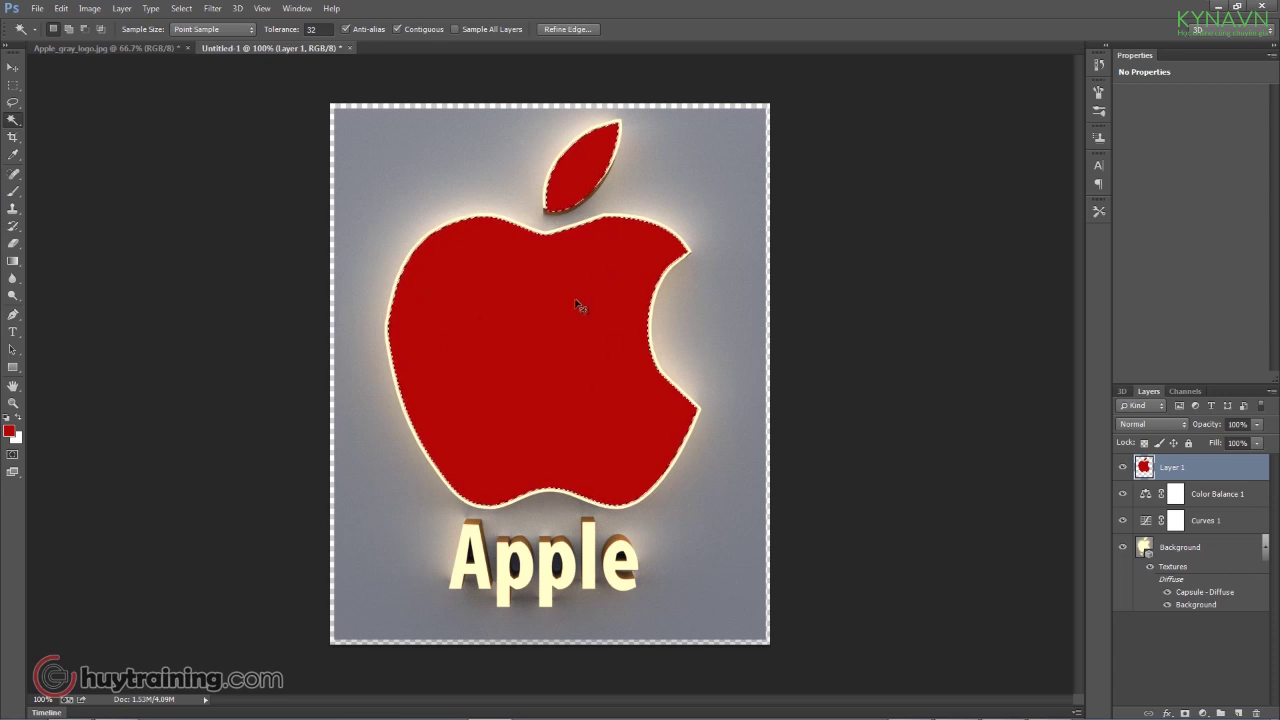
key("ctrl+d")
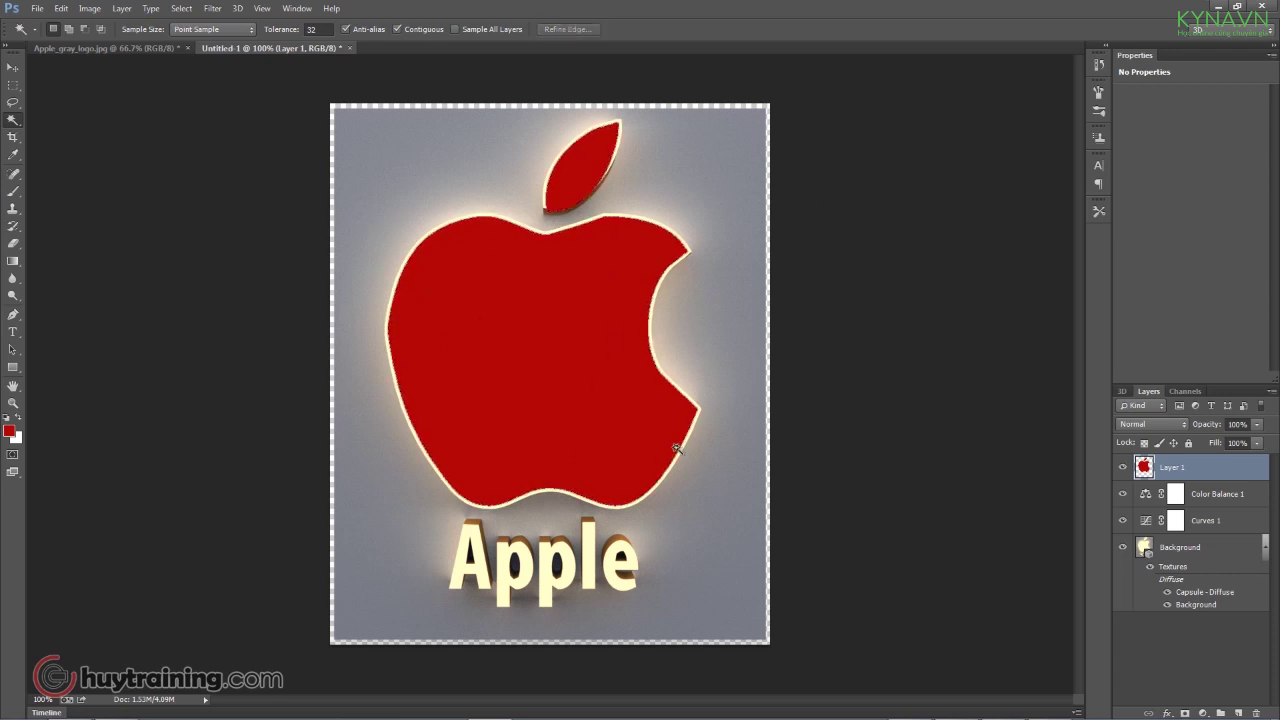
key("ctrl+minus")
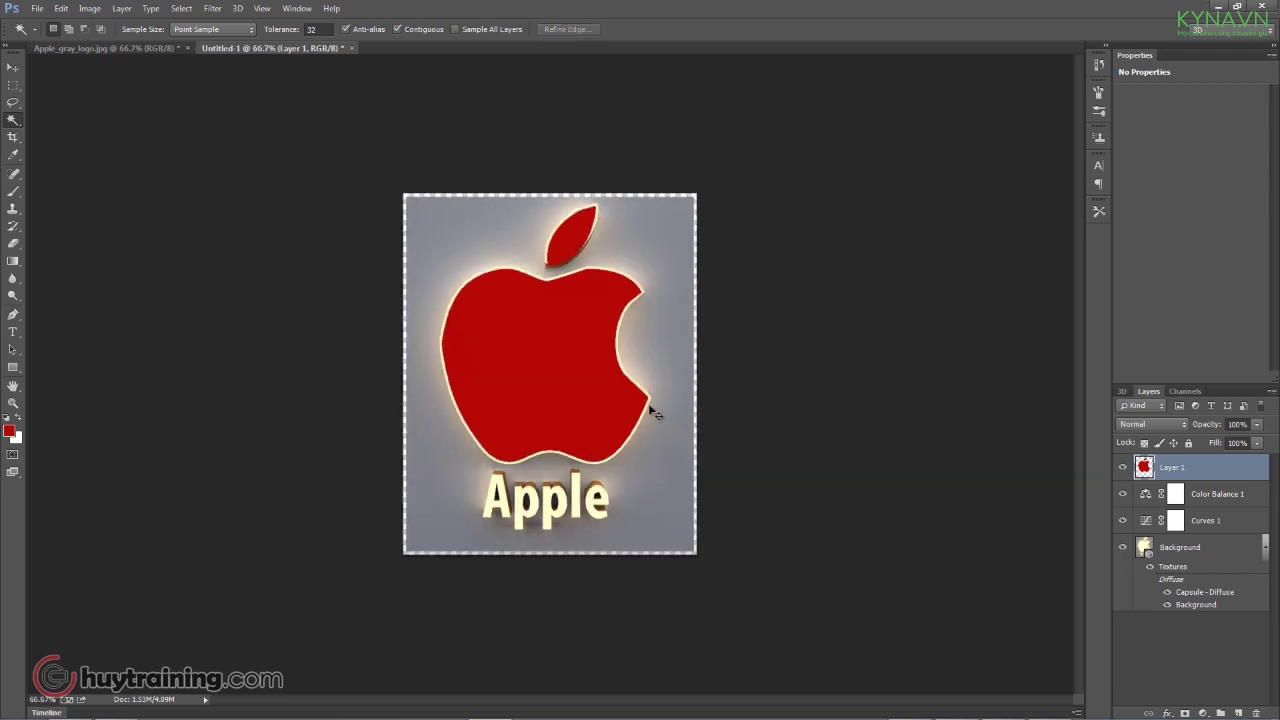
key("alt+bracketleft")
Set Color Balance magenta–green to −15, giving midtones −41, −15, −17, and check the view.
left_click_drag(1156, 157, 1166, 153)
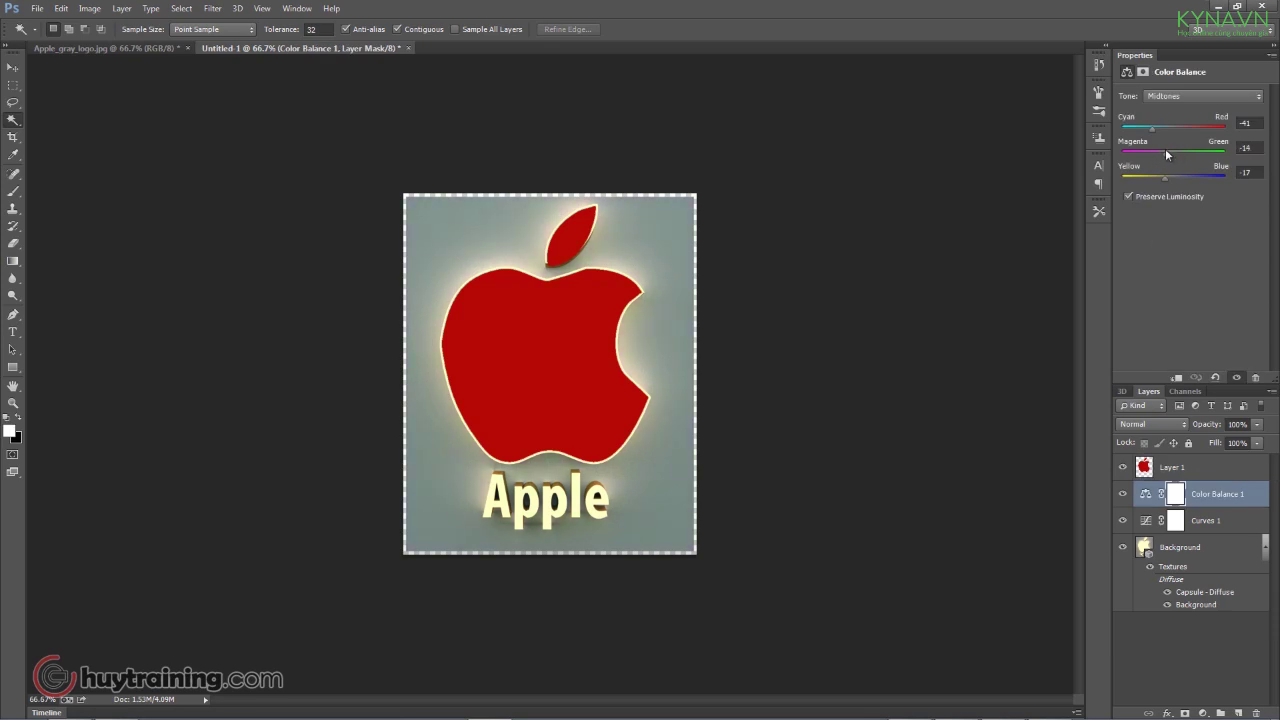
key("ctrl+minus")
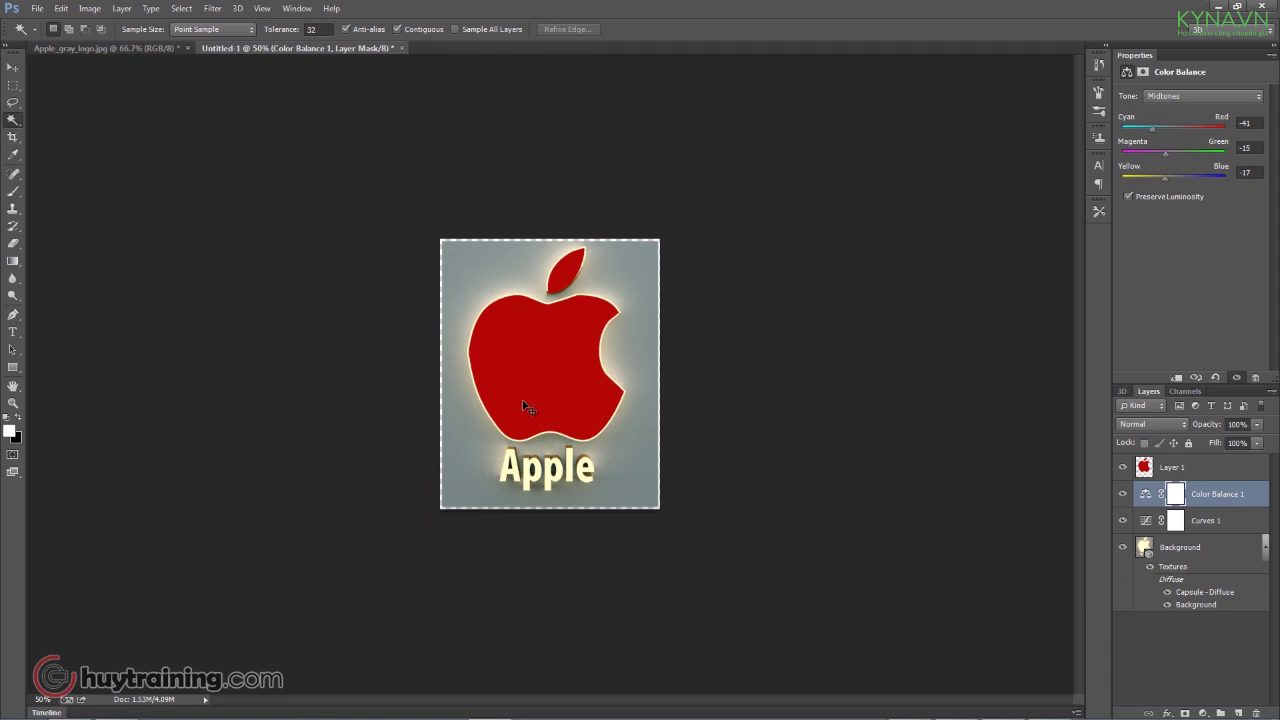
key("ctrl+plus")
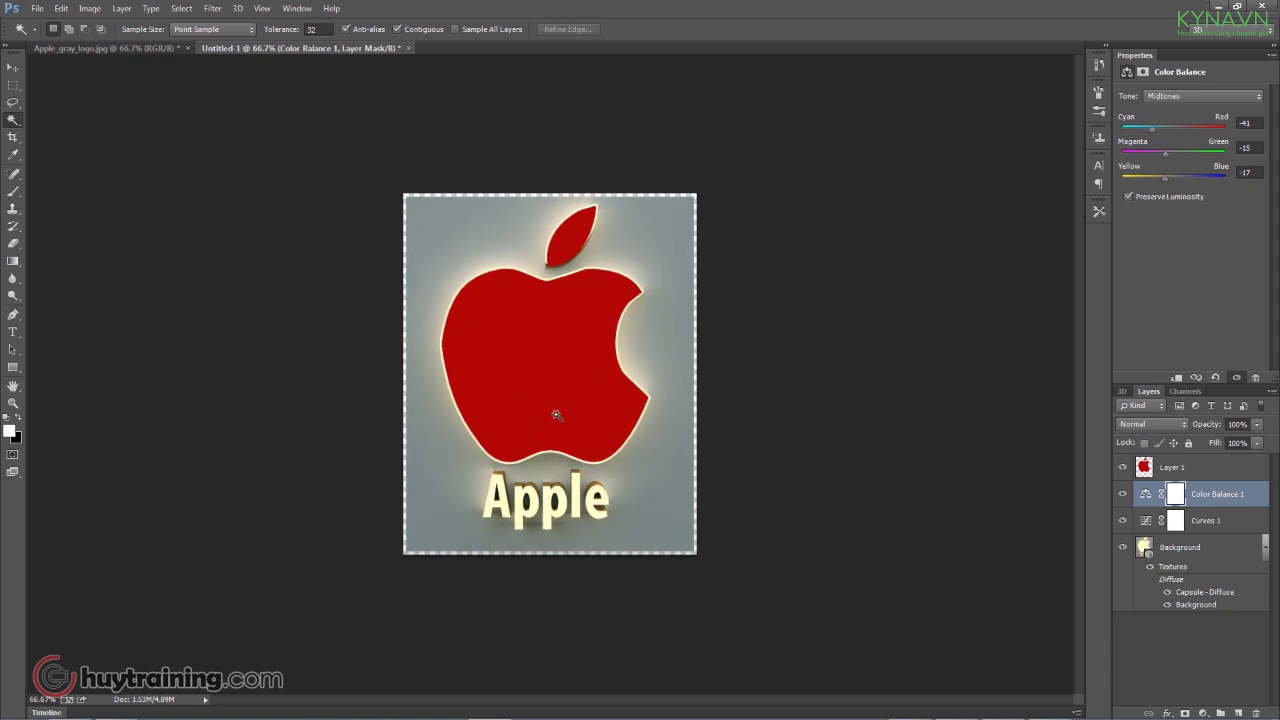